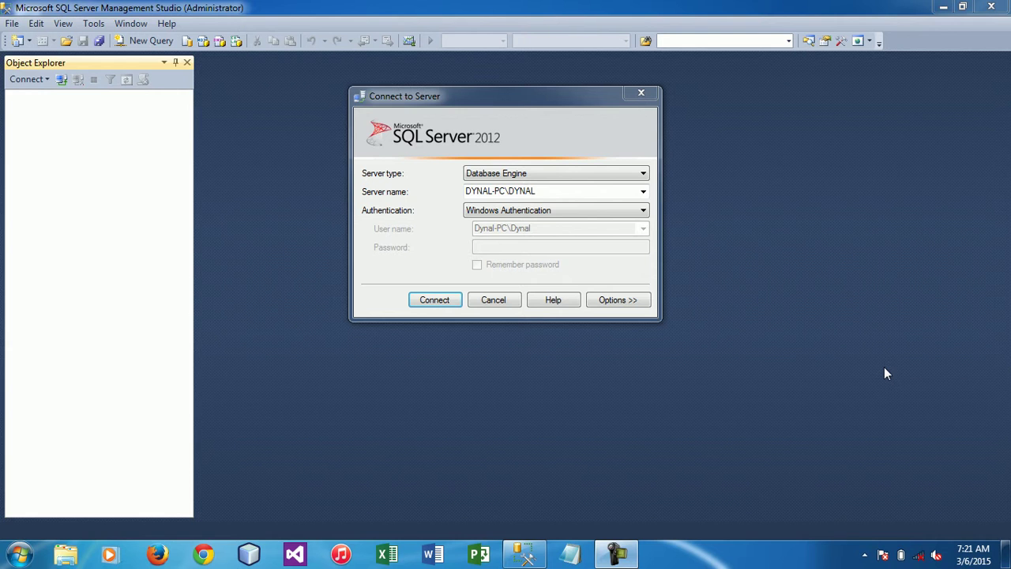
Cancel the connection dialog and relaunch SQL Server Management Studio from the Microsoft SQL Server 2012 program folder
click(495, 300)
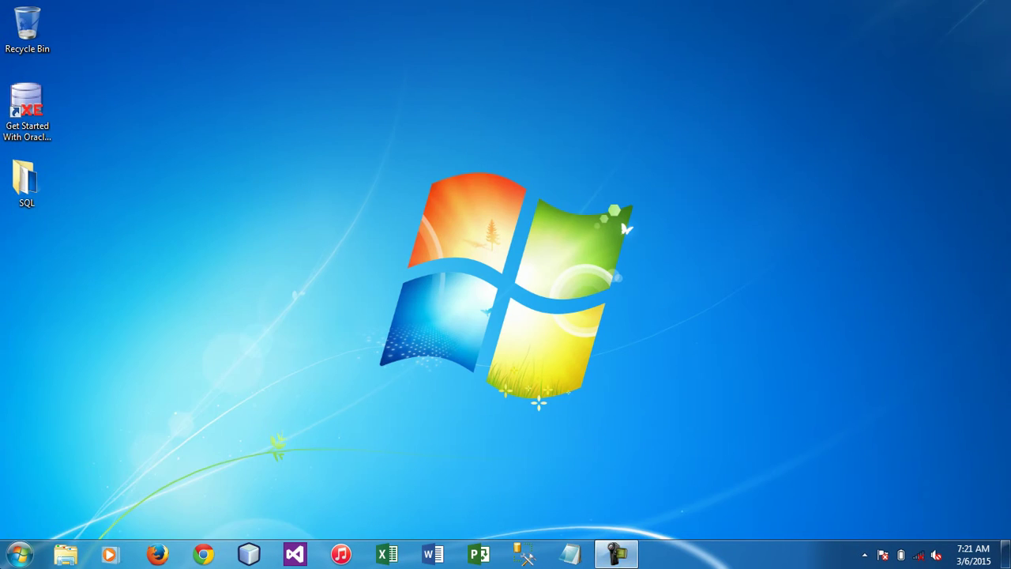
click(19, 555)
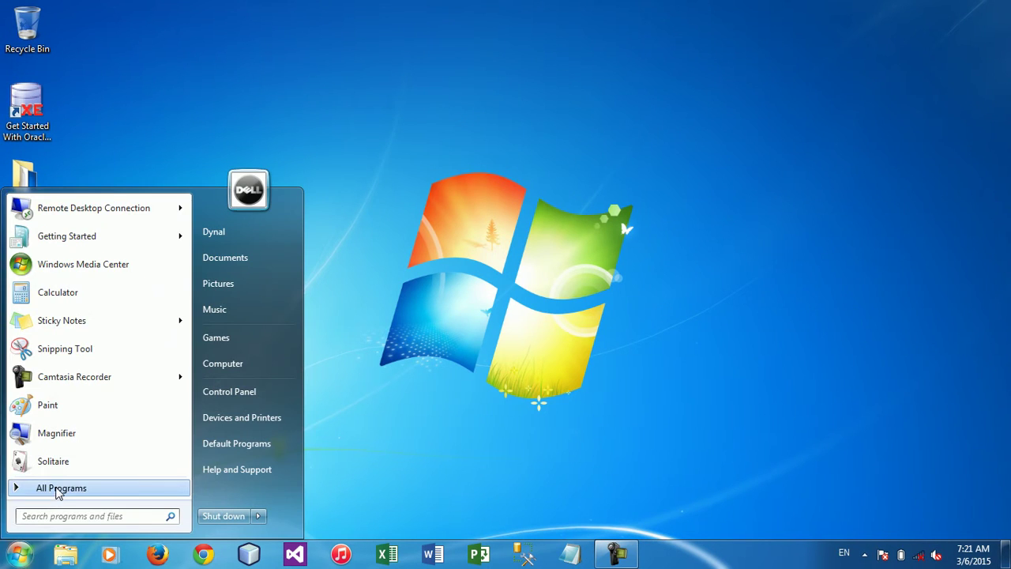
click(48, 488)
drag(187, 292, 199, 414)
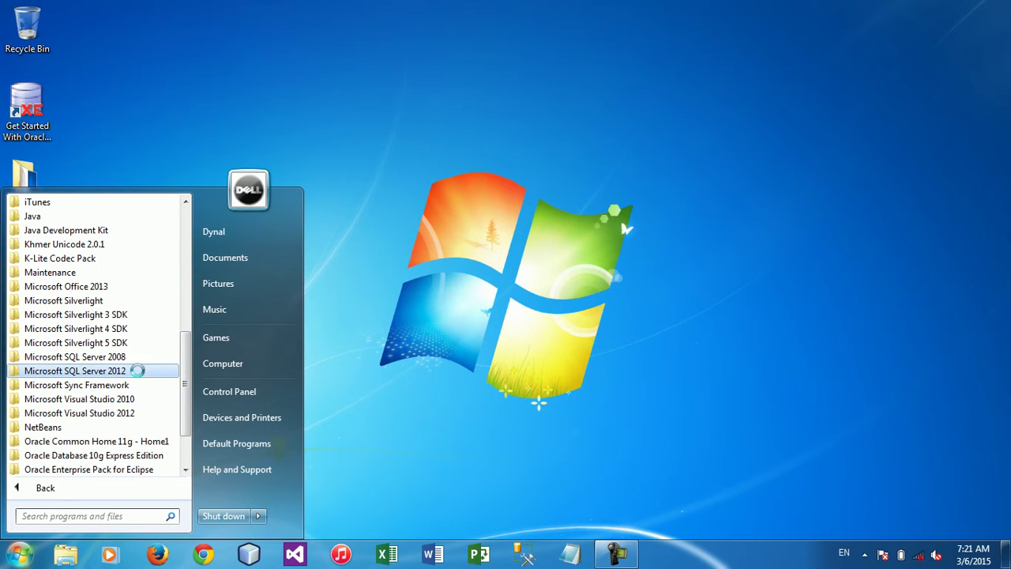
click(141, 375)
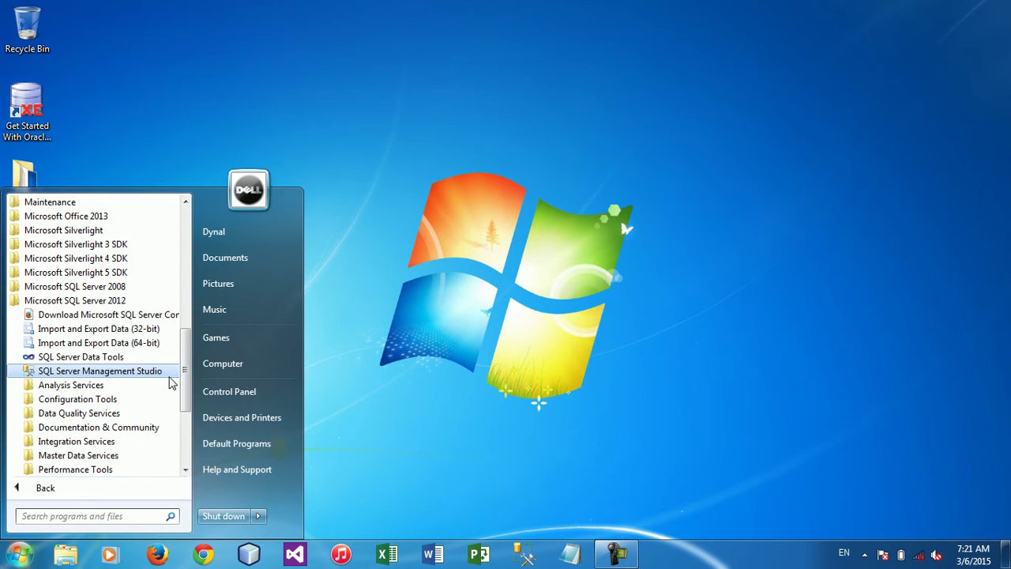
click(119, 370)
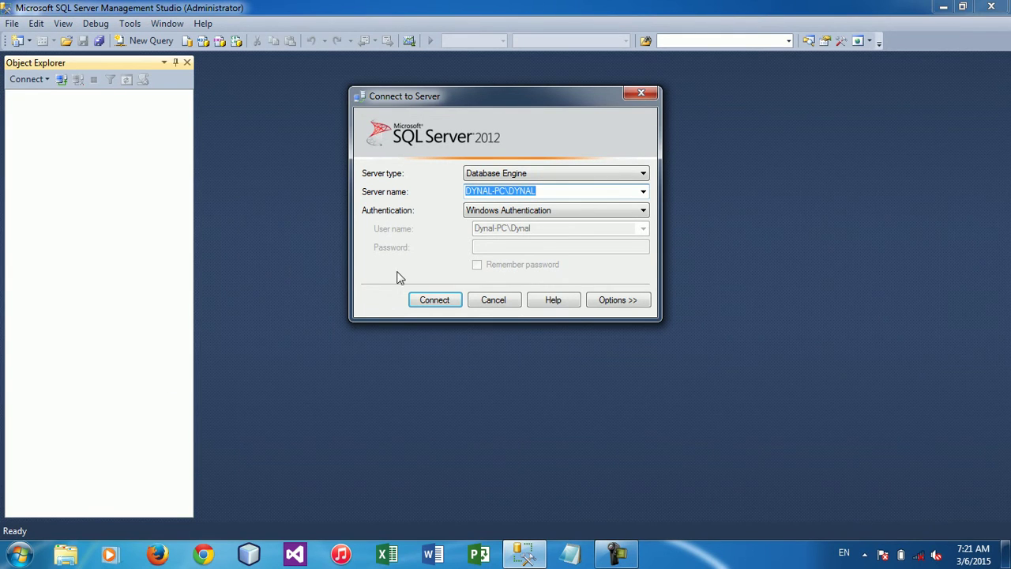
key(BackSpace)
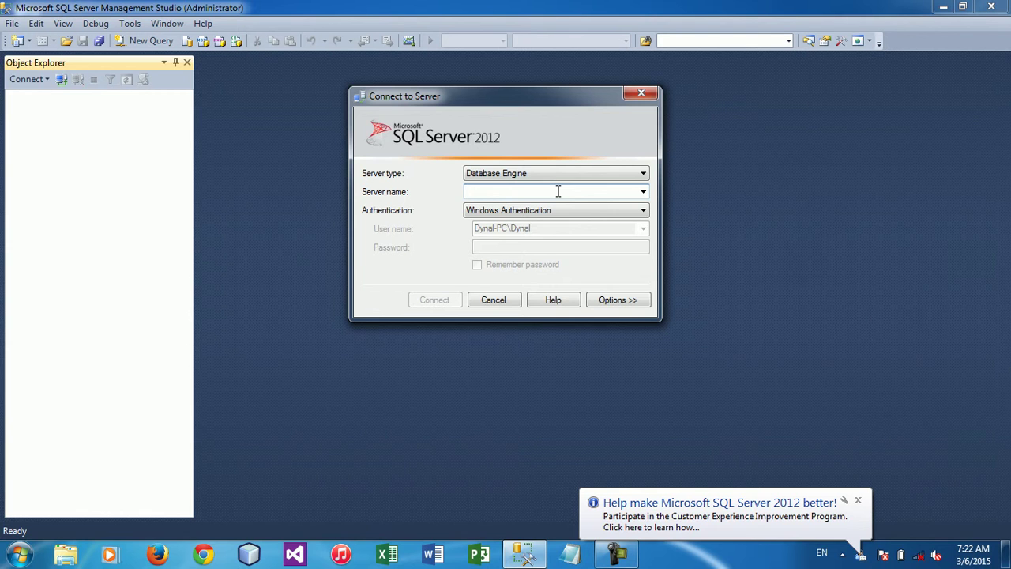
Open the Computer's system properties to read the computer name beside the connection dialog
click(20, 555)
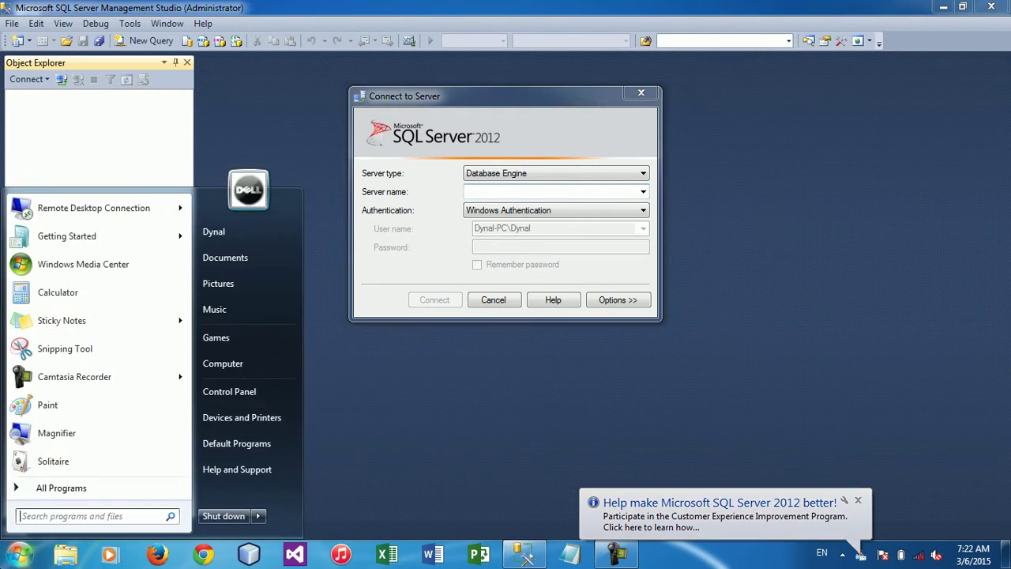
right_click(251, 362)
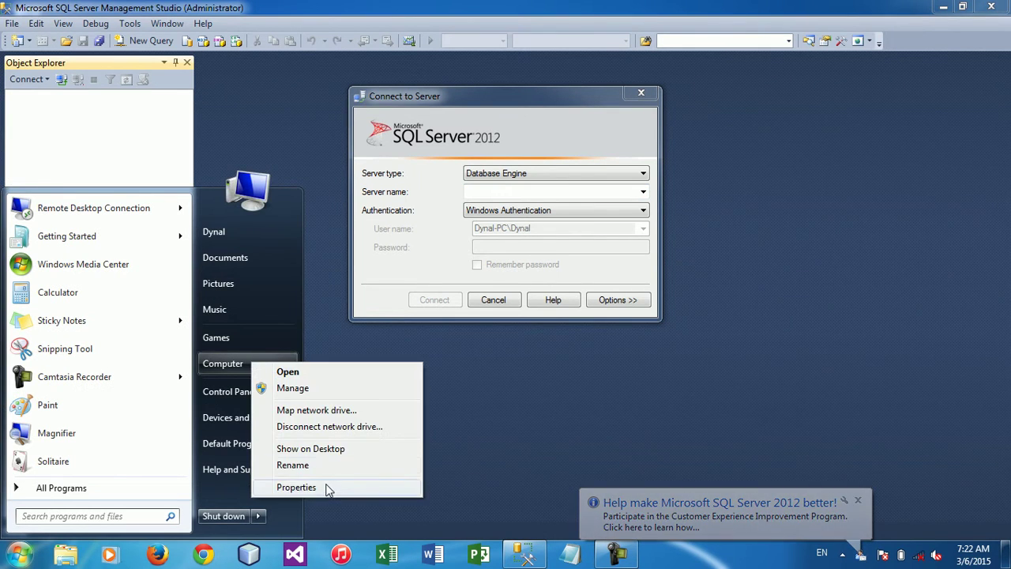
click(325, 485)
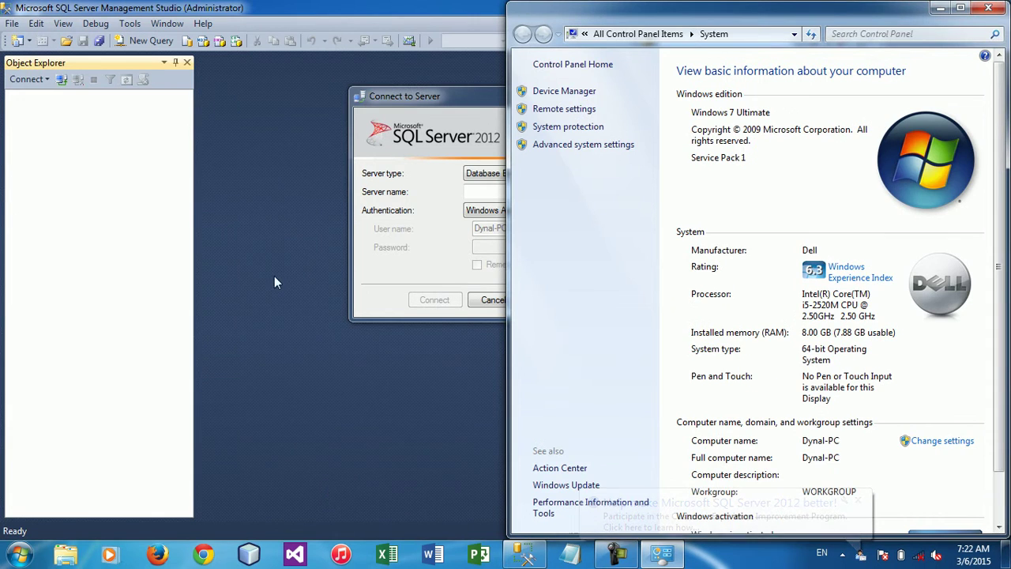
click(437, 96)
drag(434, 97, 279, 103)
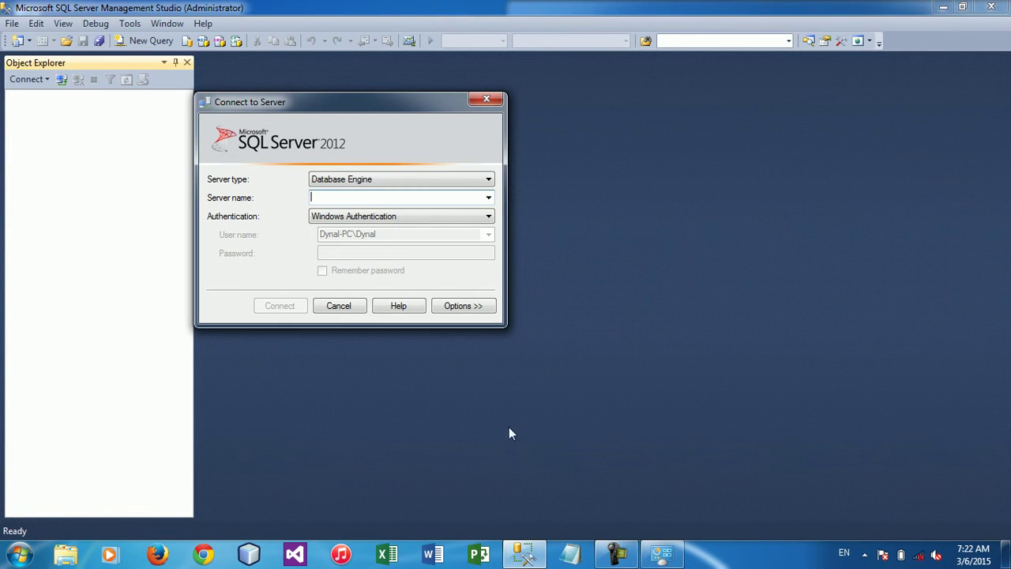
click(662, 555)
Enter Dynal-PC as the server name and bring up the Run prompt
click(364, 199)
text(Dynal-PC)
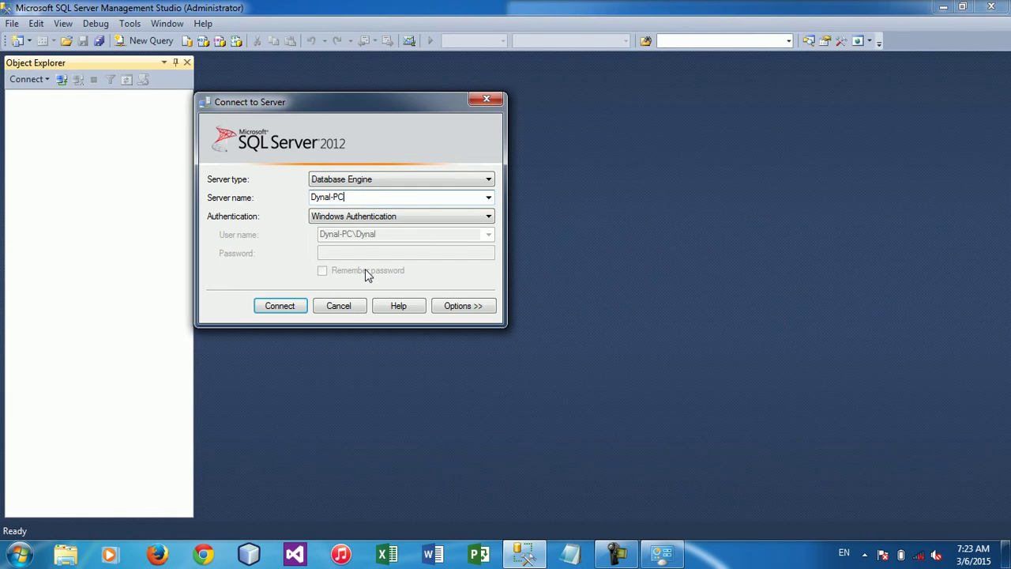
key(super+r)
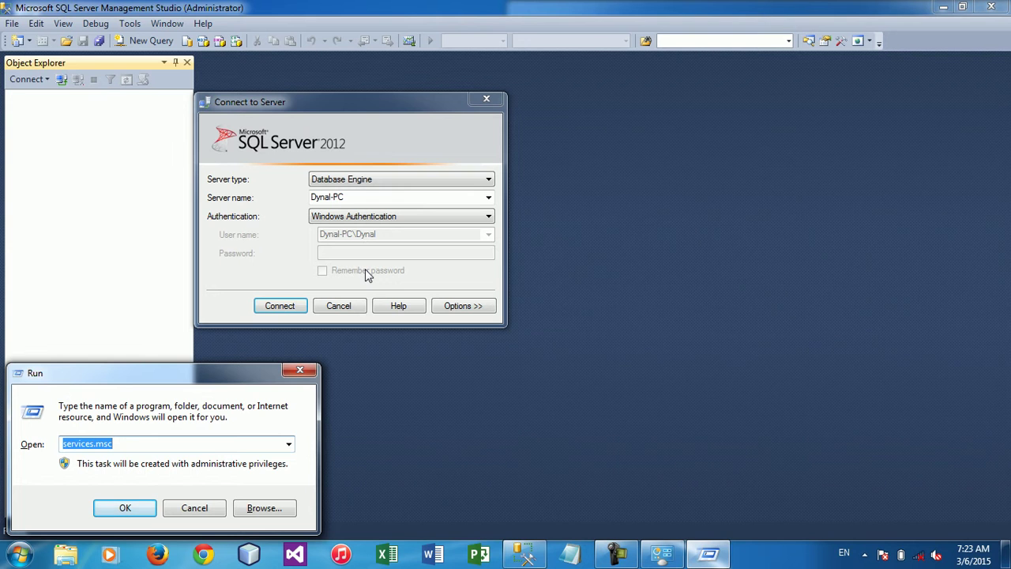
Launch services.msc and locate the SQL Server (DYNAL) service in the widened, maximized list
key(Return)
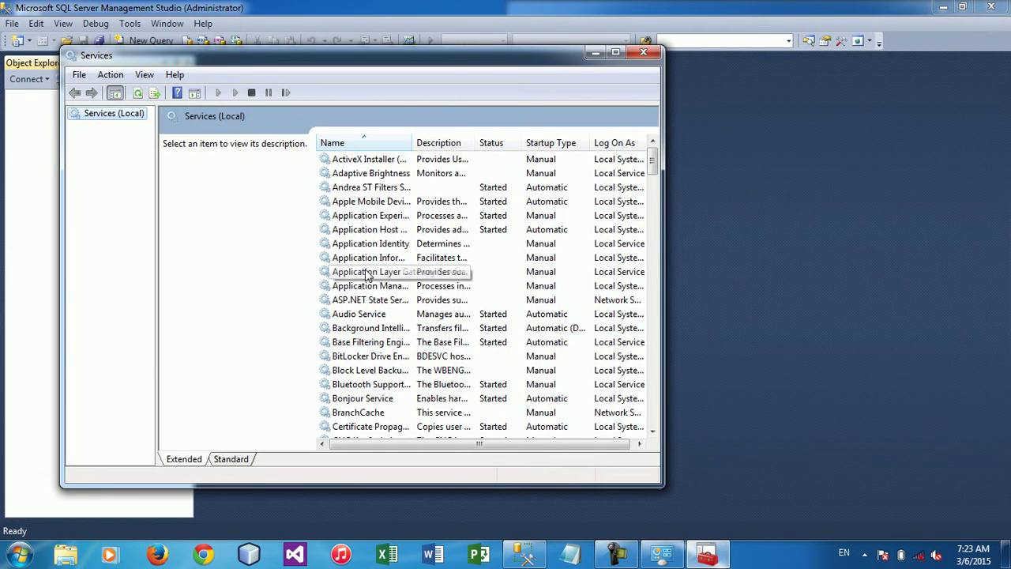
click(366, 274)
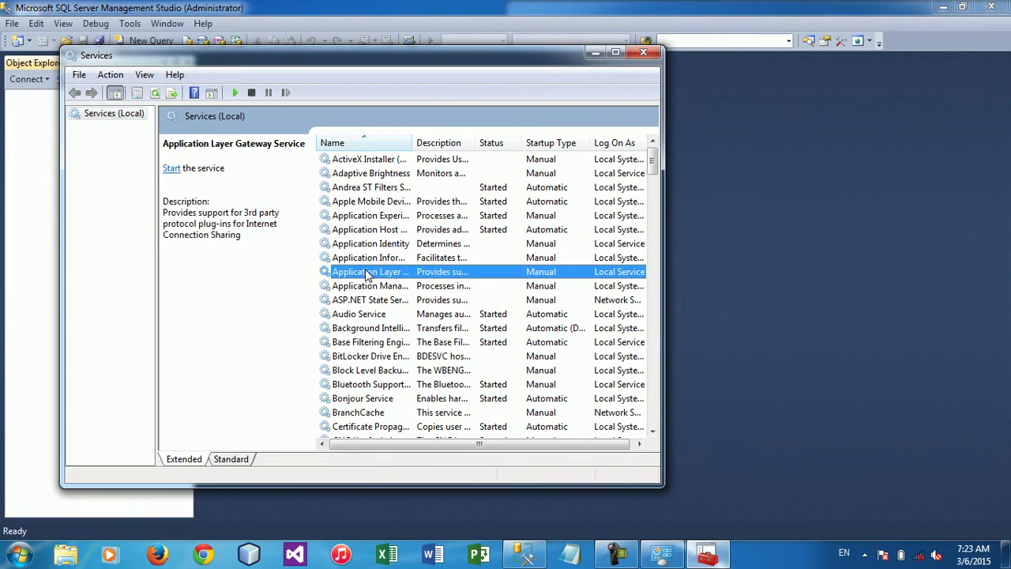
key(s)
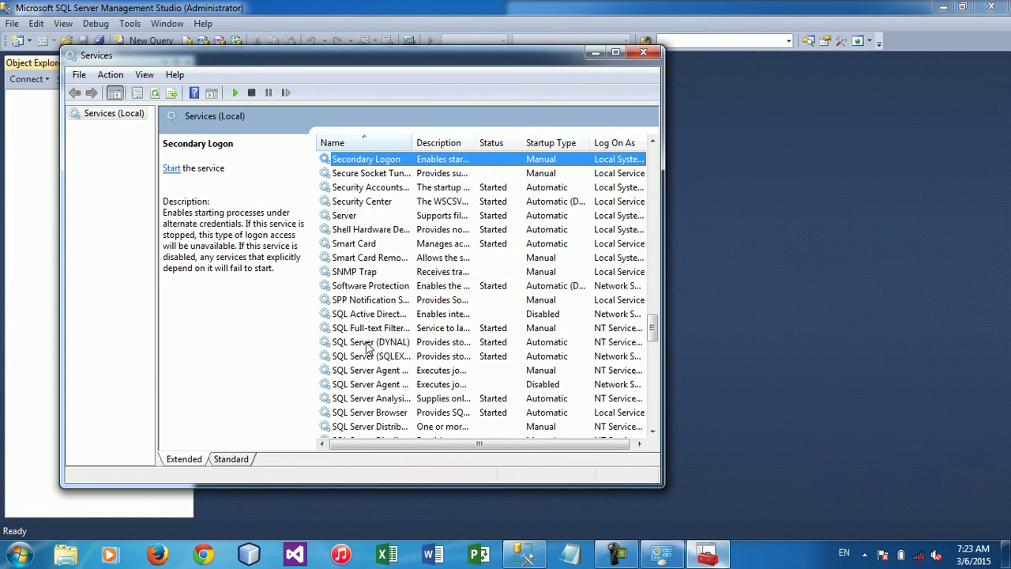
click(370, 343)
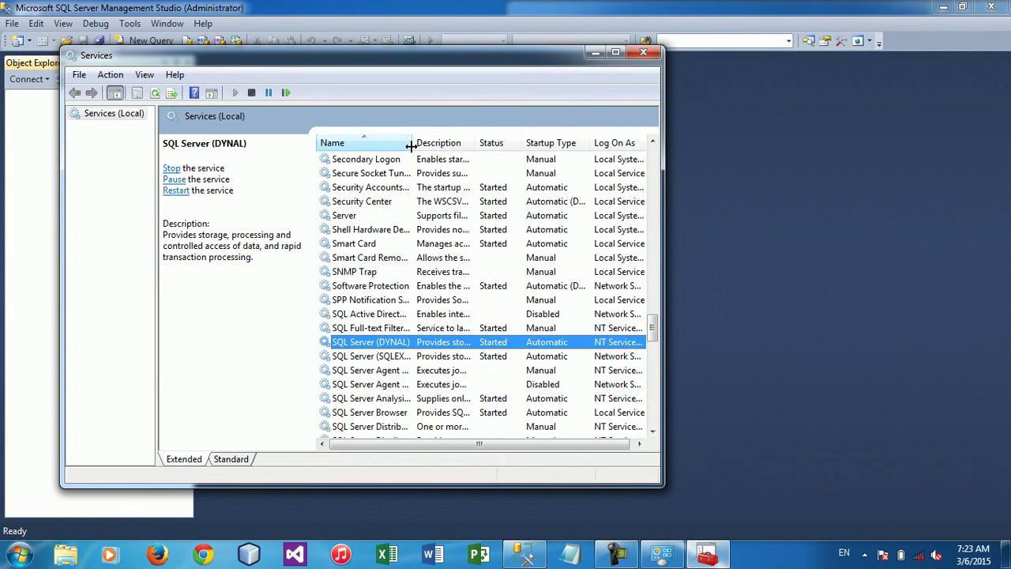
drag(412, 143, 462, 143)
click(614, 53)
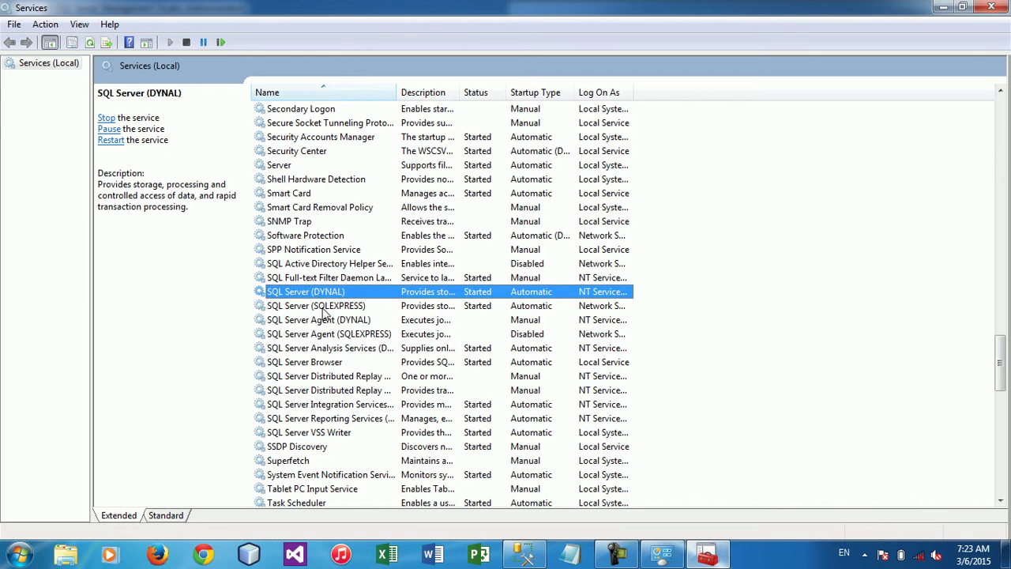
Compare SQL Server (SQLEXPRESS) with SQL Server (DYNAL), then return to Management Studio's Server name field
click(336, 310)
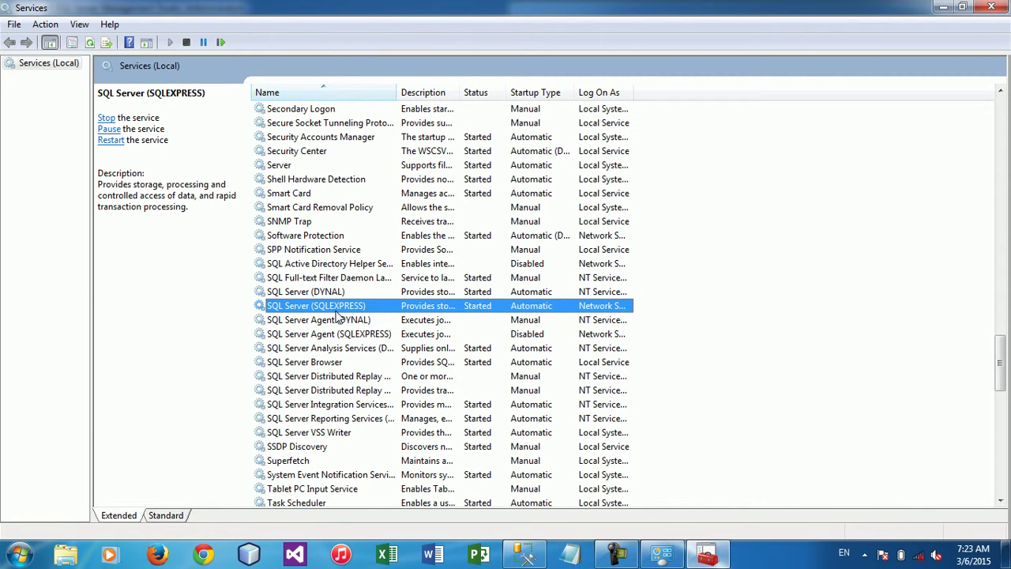
click(337, 293)
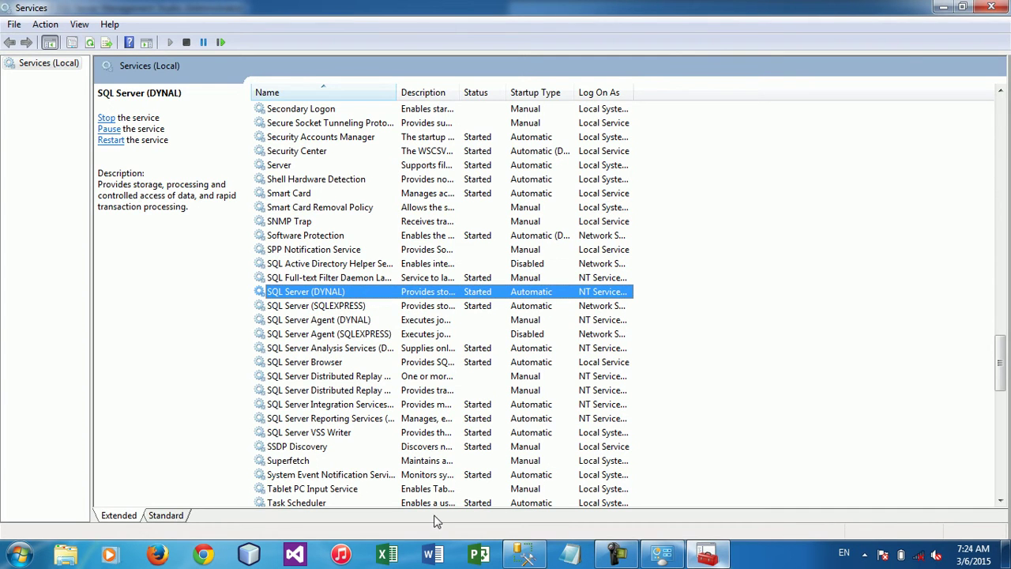
click(524, 557)
click(387, 199)
Append '/Dynal' to the server name and attempt a connection
text(/Dynal)
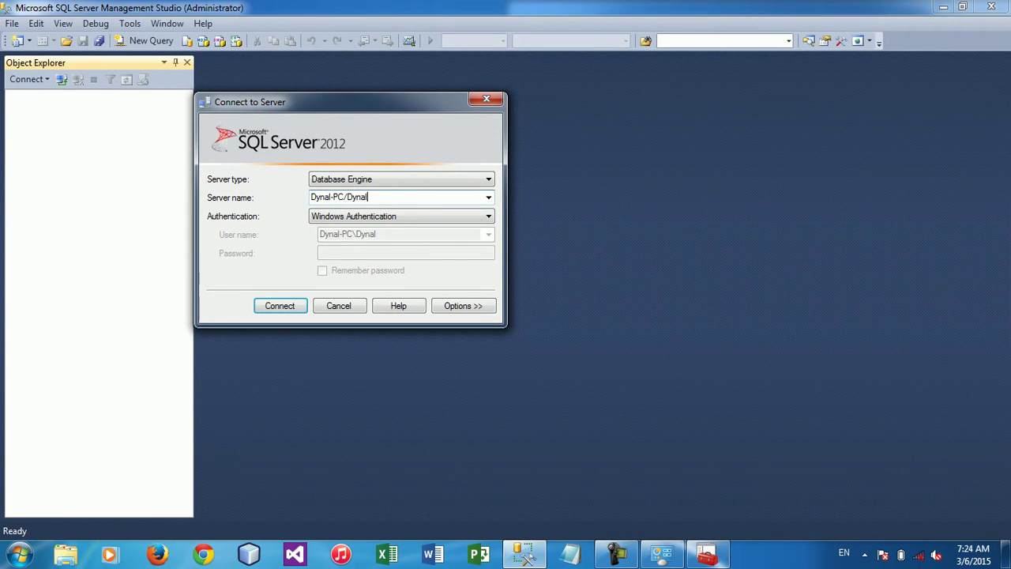
key(Return)
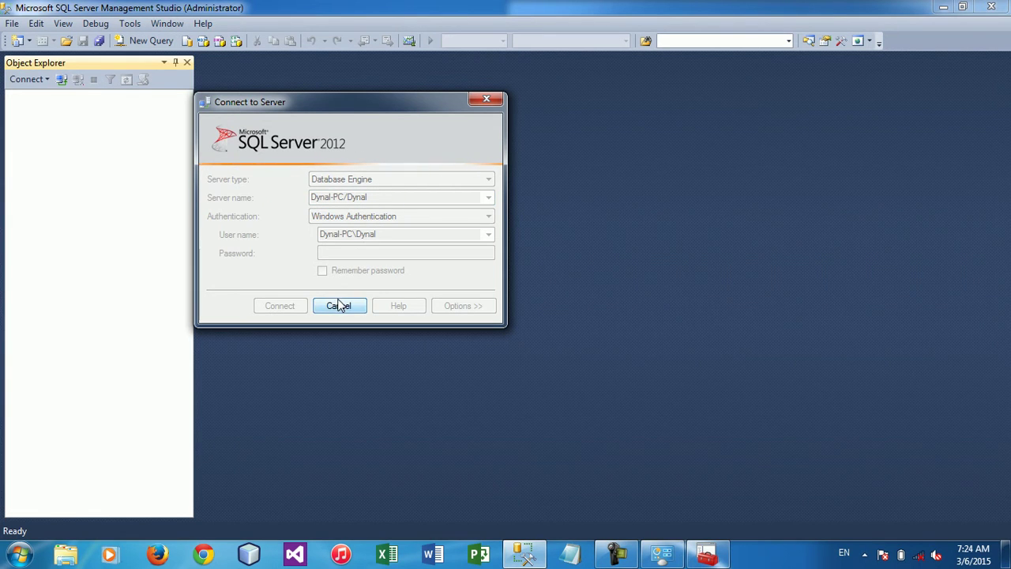
click(340, 306)
Replace the slash with a backslash and connect to Dynal-PC\Dynal using Windows Authentication
double_click(354, 199)
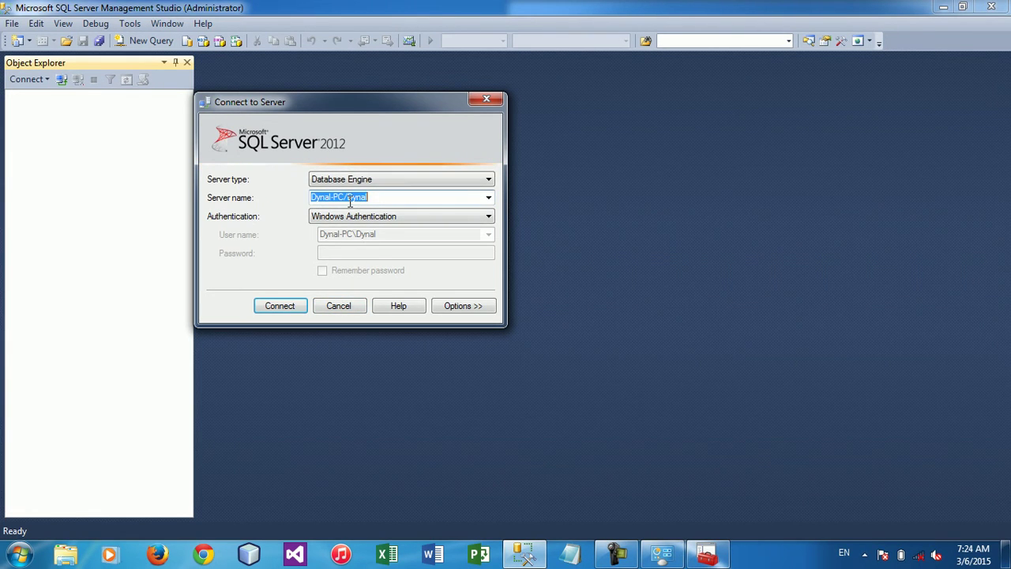
click(350, 202)
key(shift+Left)
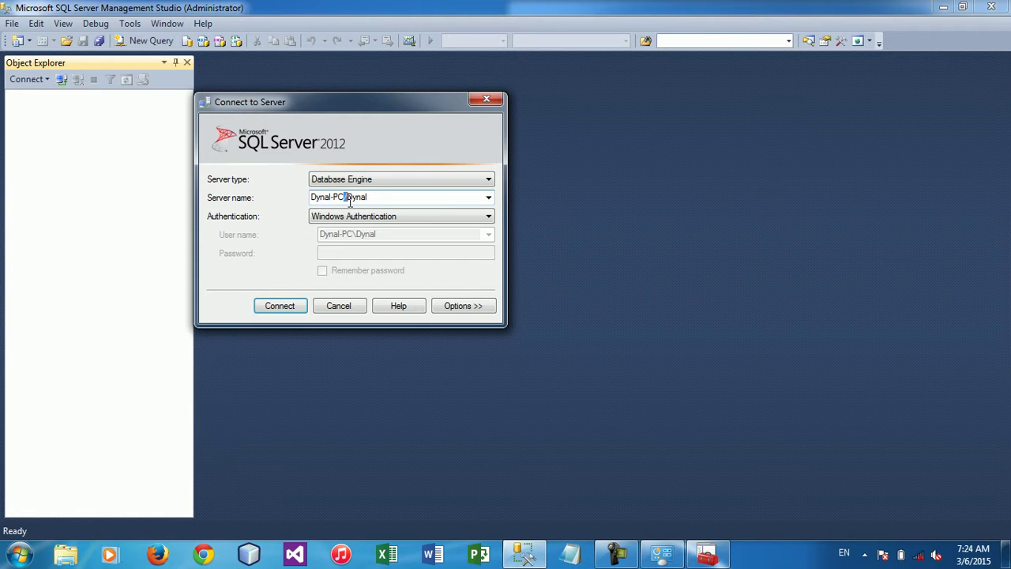
text(\)
key(Return)
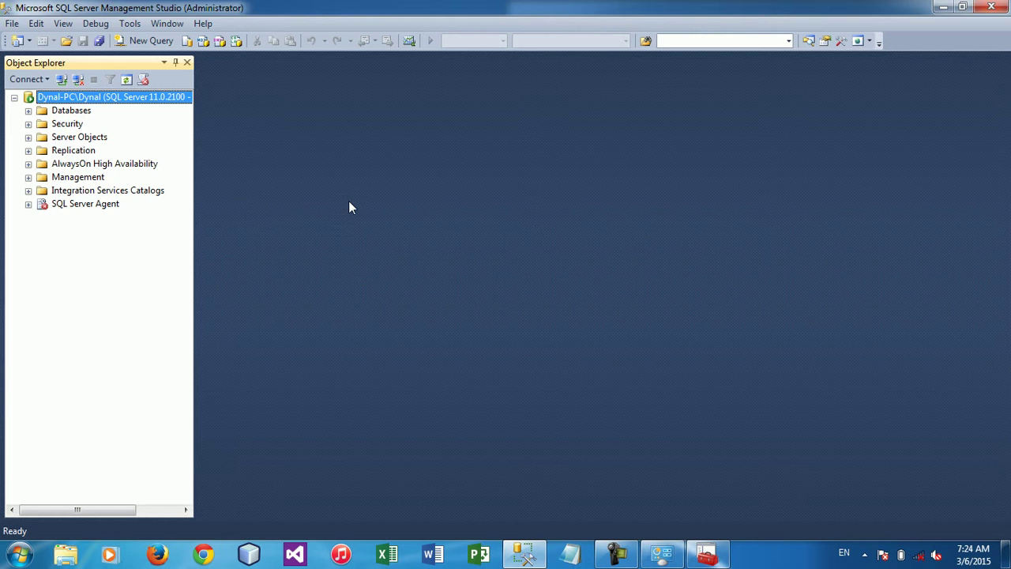
Open the desktop SQL folder, preview SQL Server 2012.wmv, then show its Open with program choices
key(super+d)
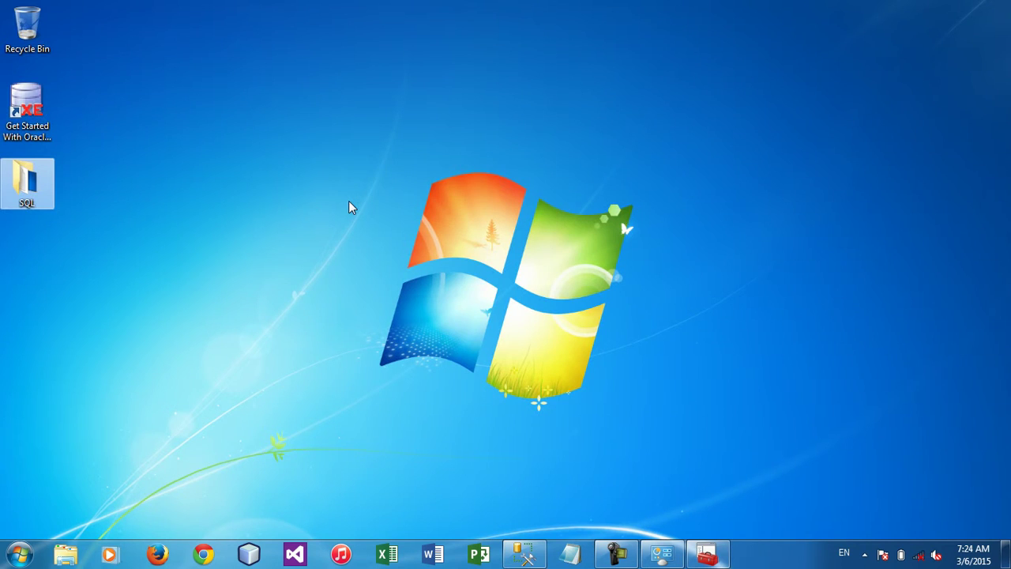
double_click(44, 186)
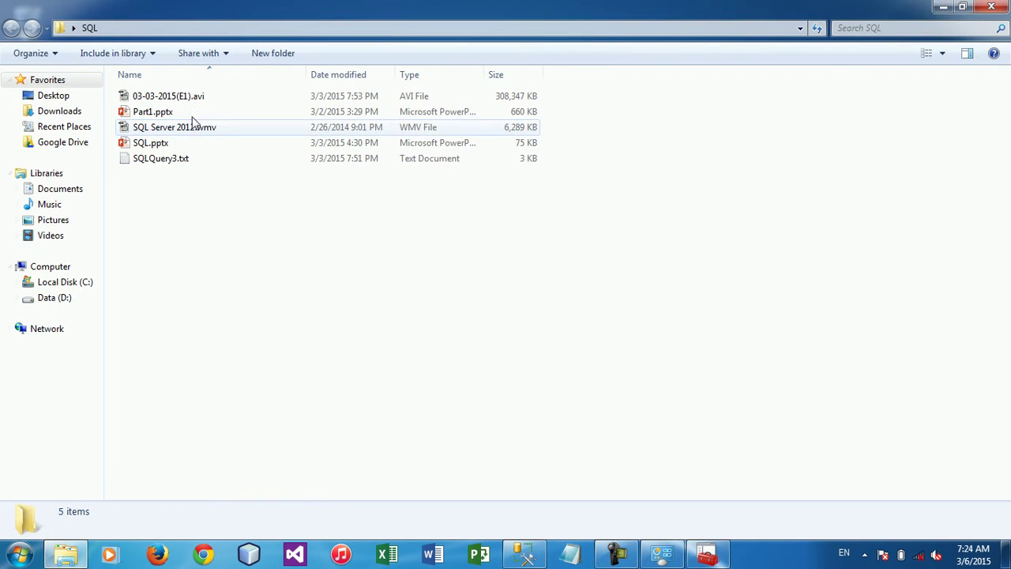
double_click(191, 133)
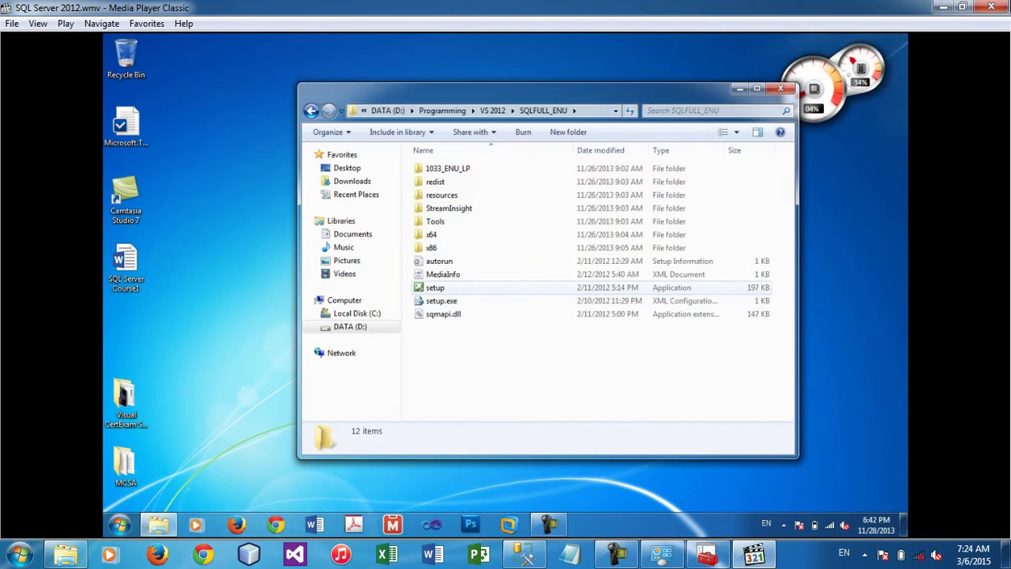
click(992, 7)
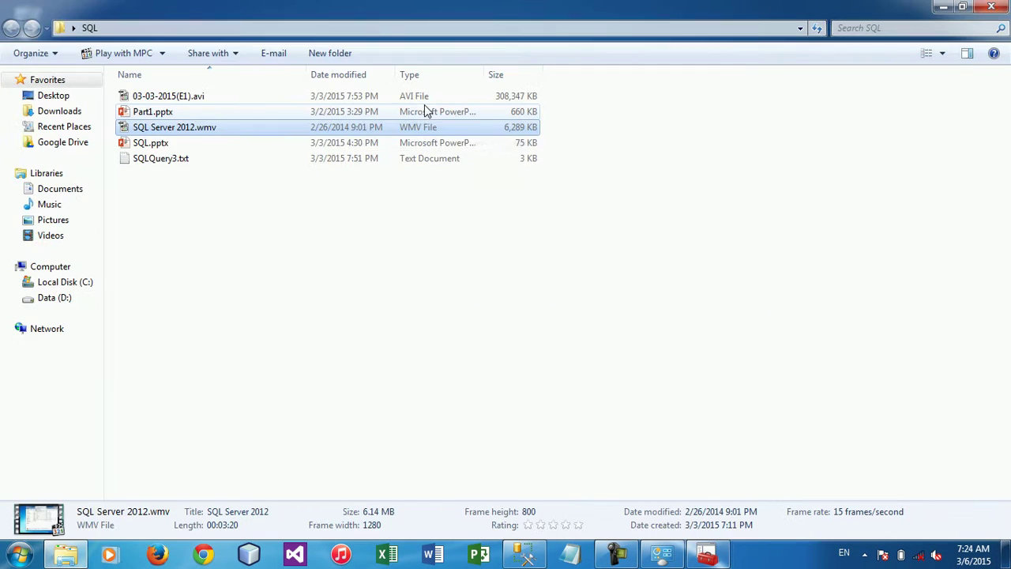
right_click(219, 130)
mouse_move(364, 203)
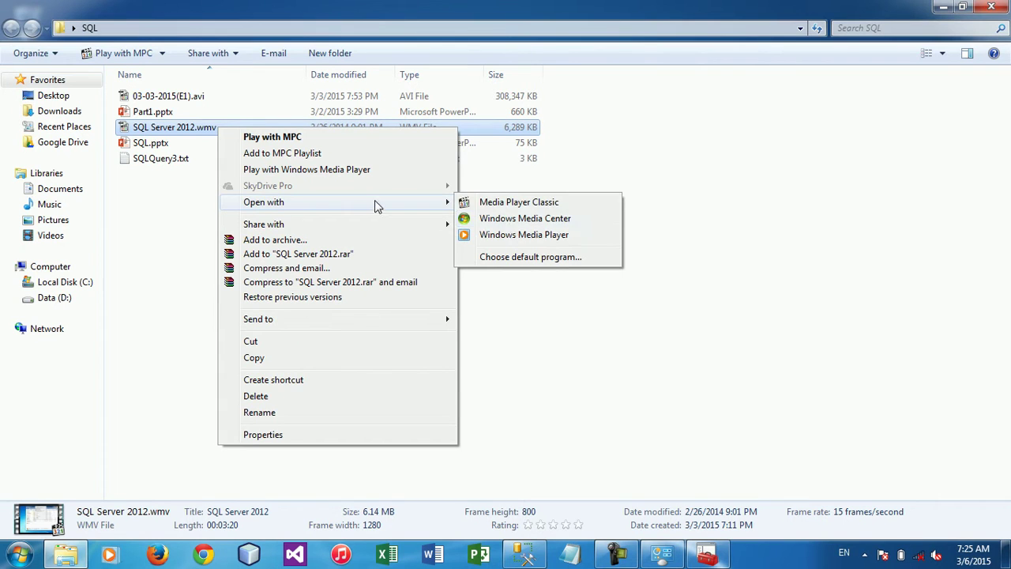
click(511, 236)
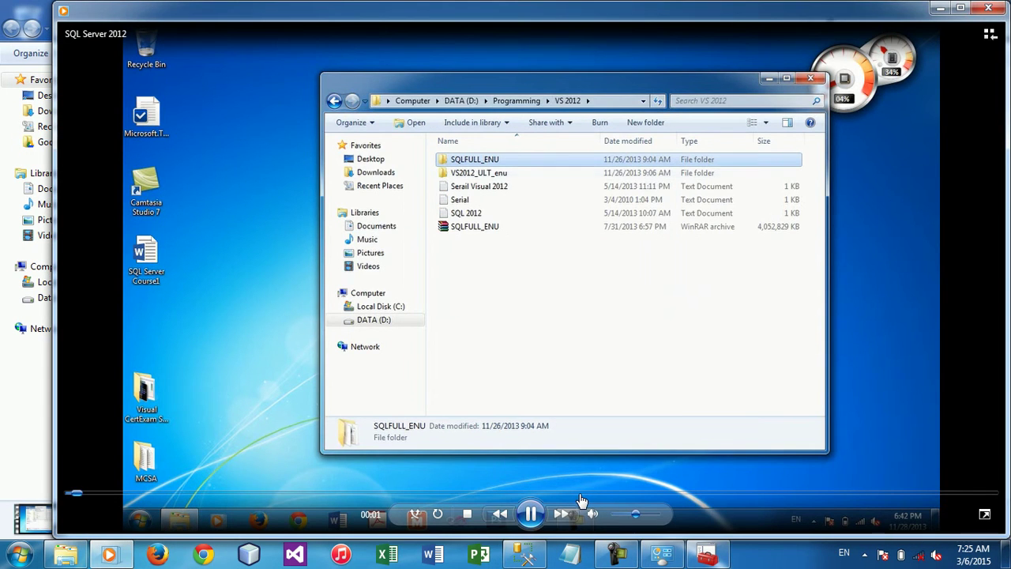
click(615, 497)
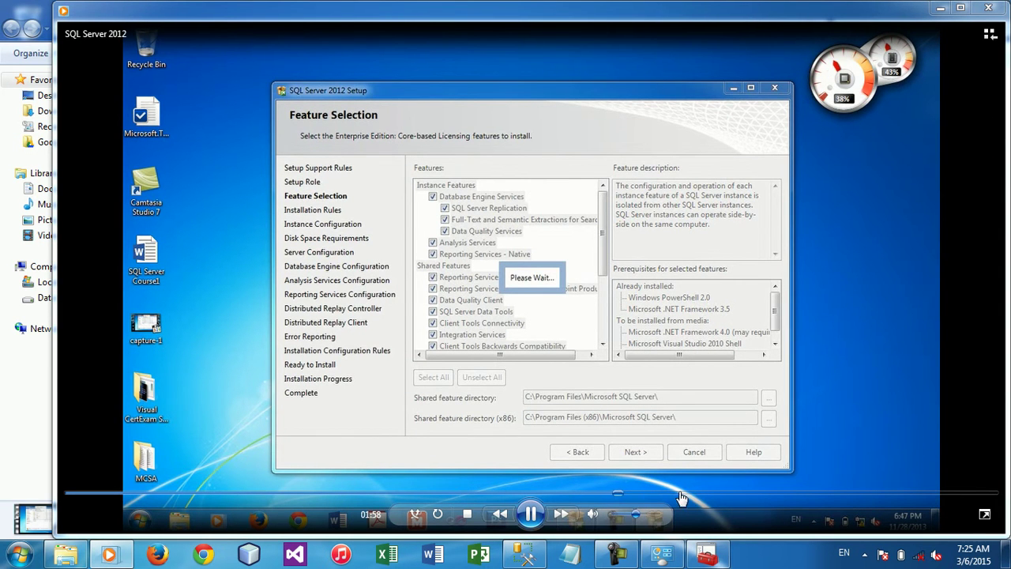
click(701, 498)
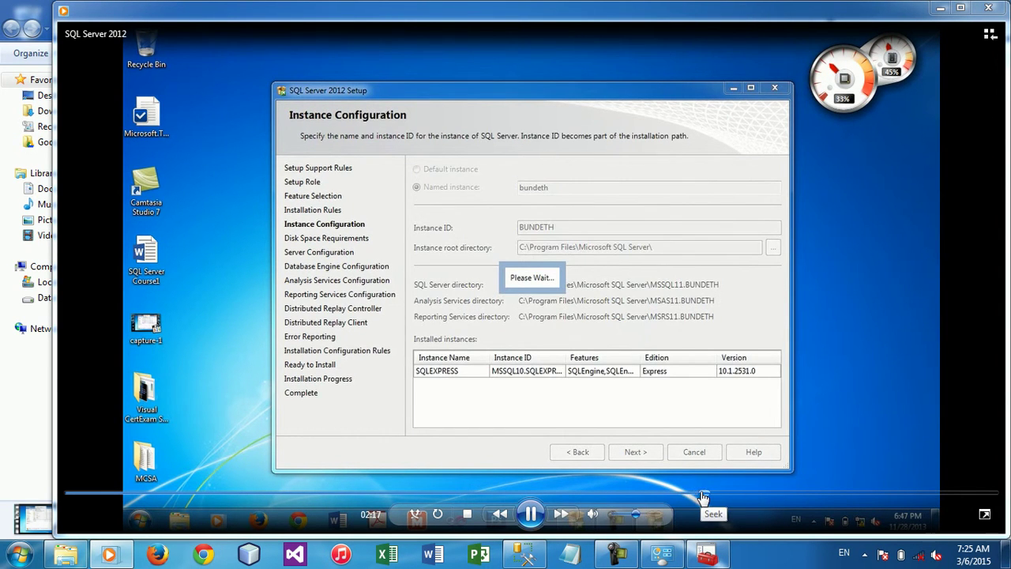
click(540, 519)
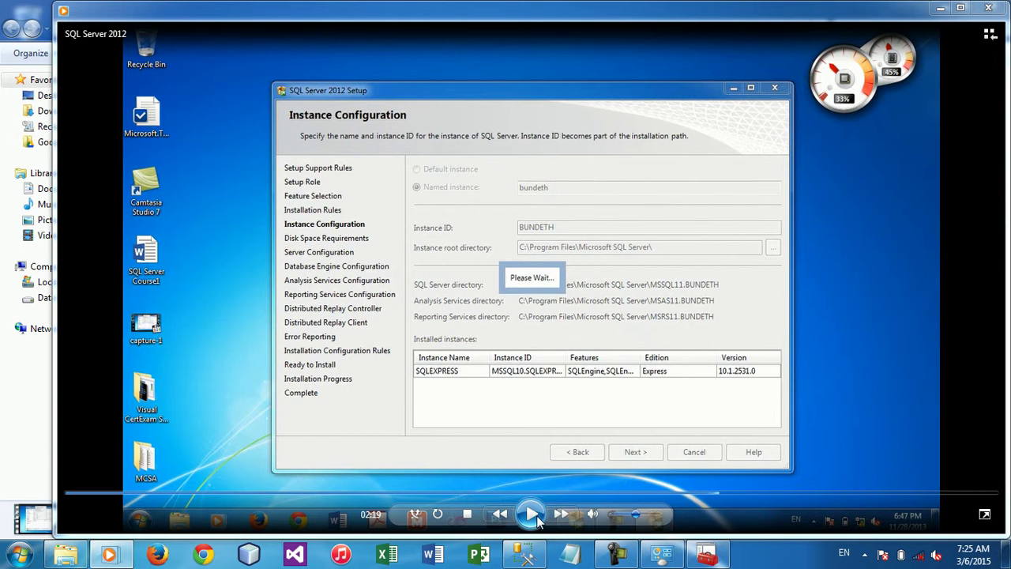
click(536, 515)
click(747, 493)
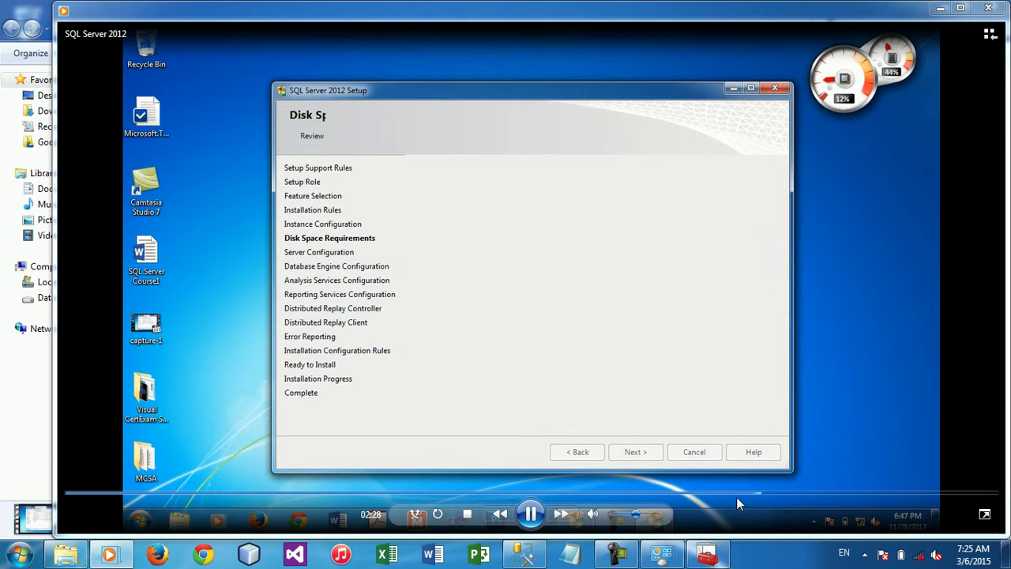
click(737, 496)
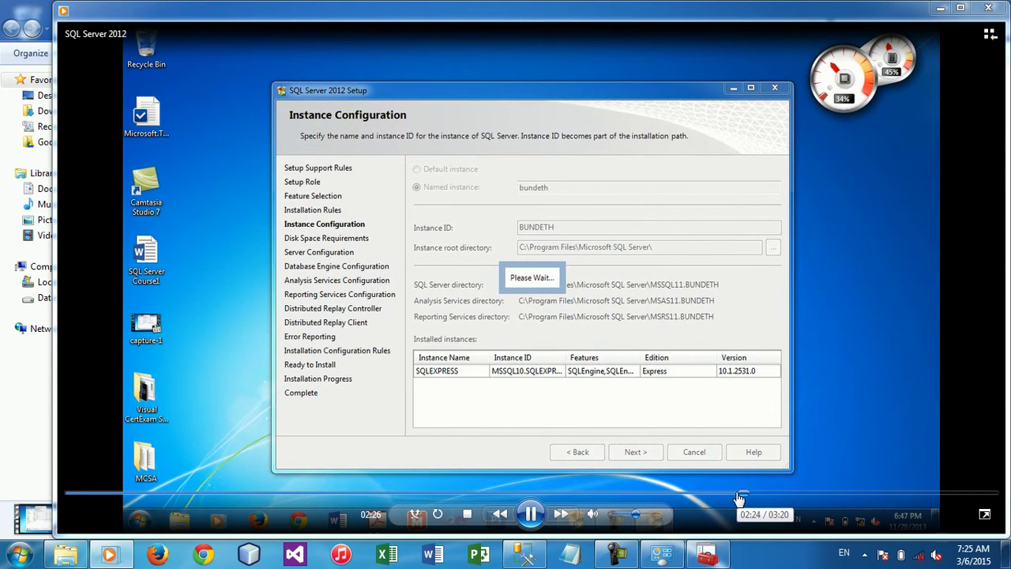
click(723, 496)
drag(722, 496, 660, 497)
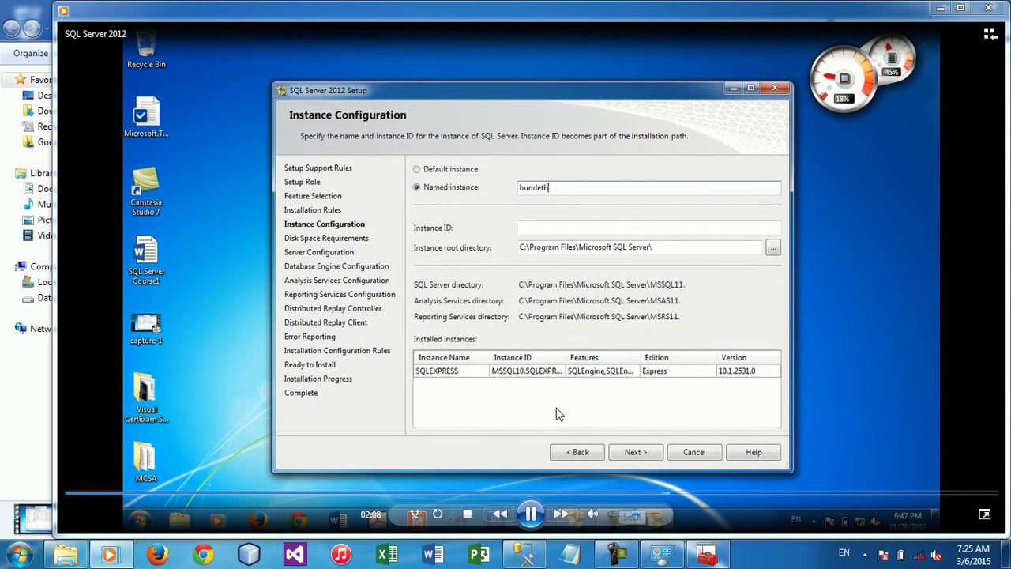
click(534, 514)
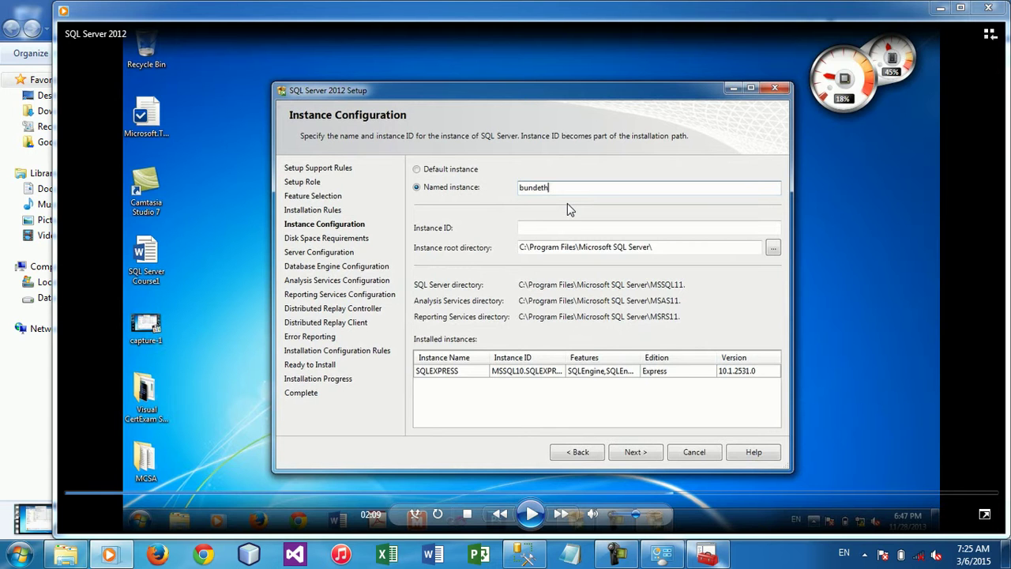
click(990, 9)
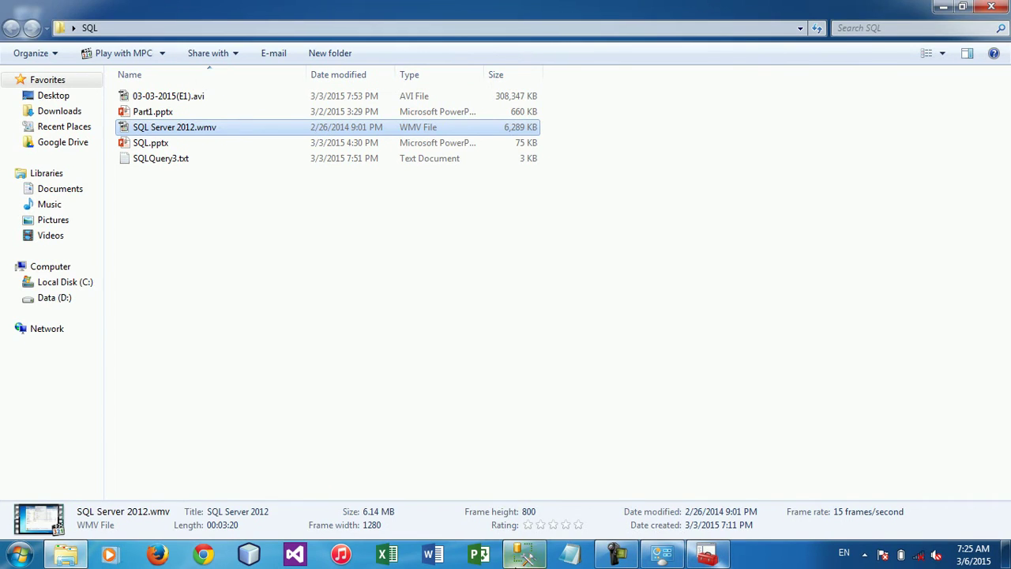
Return to Management Studio and start a new Database Engine connection
click(525, 555)
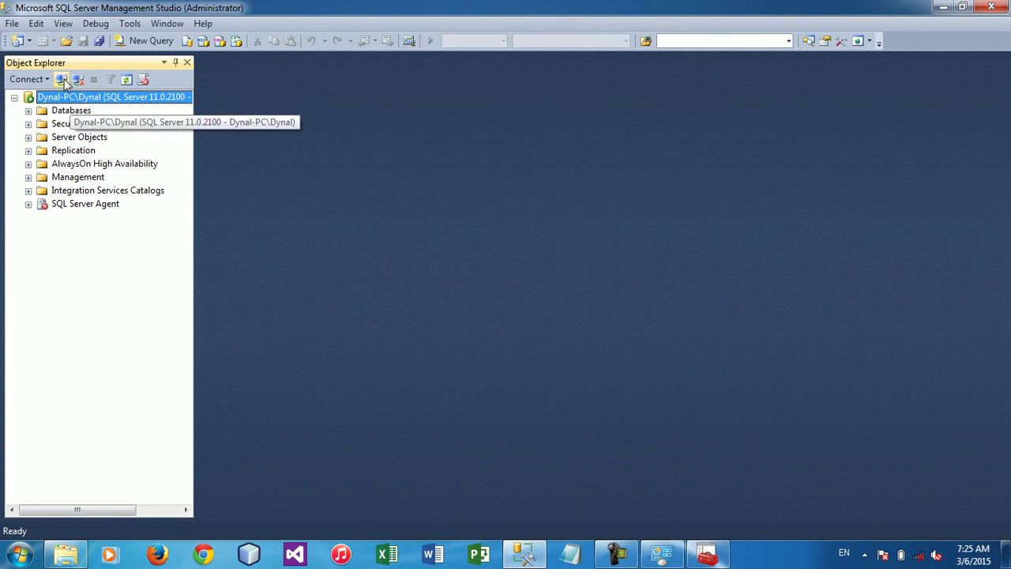
click(62, 79)
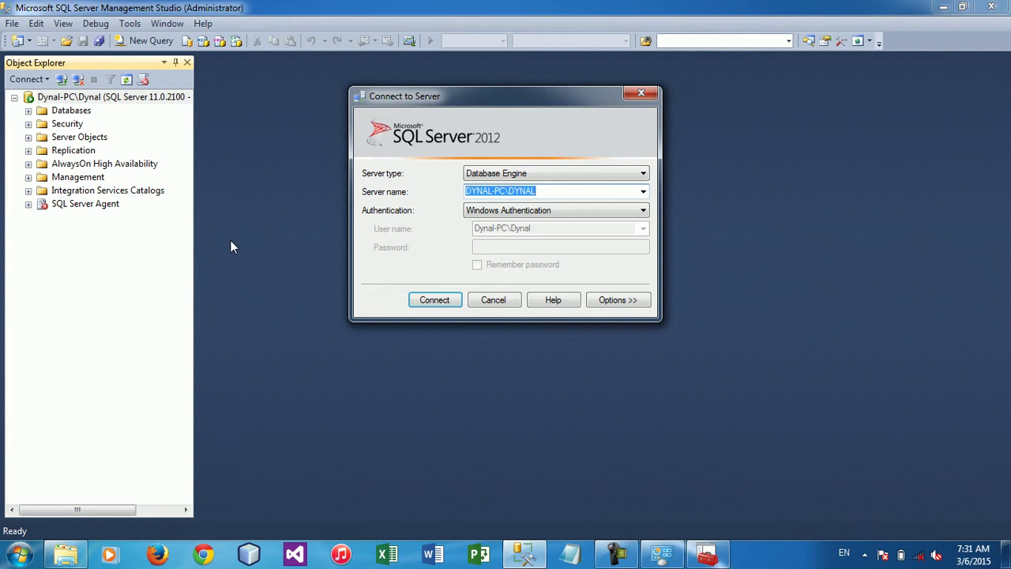
Switch authentication to SQL Server Authentication and replace the login with sa
click(471, 218)
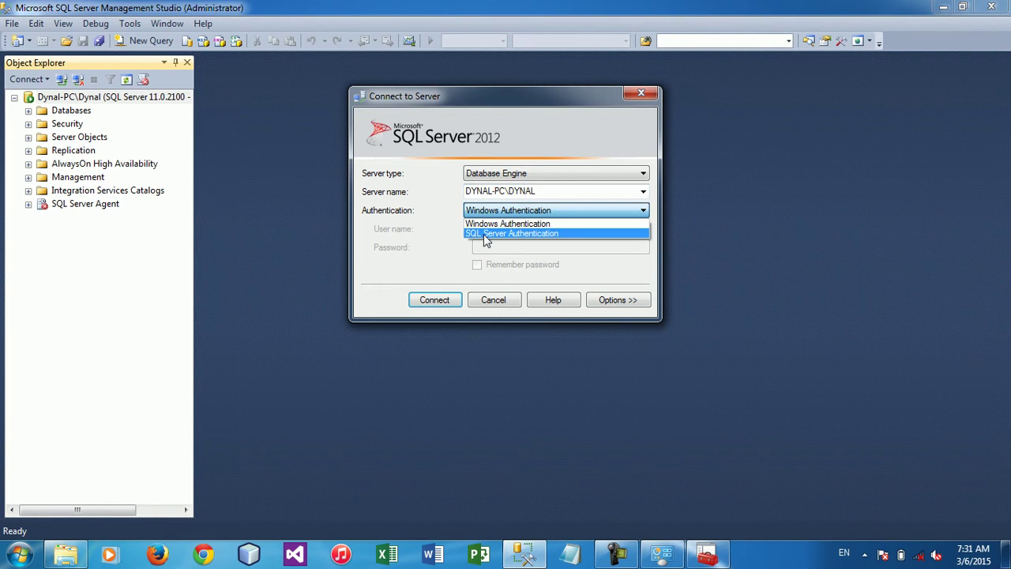
click(482, 235)
click(501, 229)
key(BackSpace)
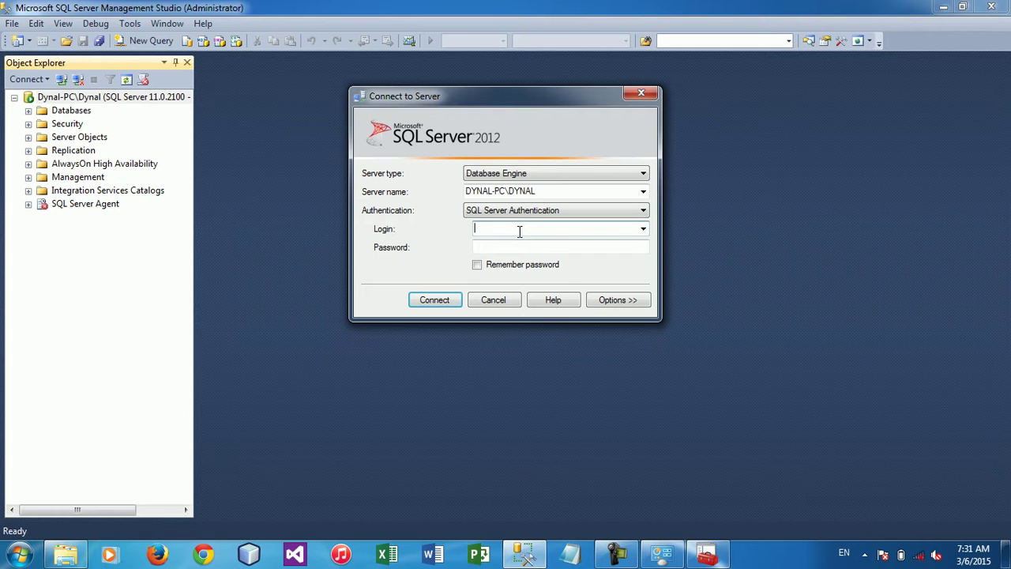
text(sa)
Play SQL Server 2012.wmv in Media Player Classic, close it, and bring up the file's actions
key(super+d)
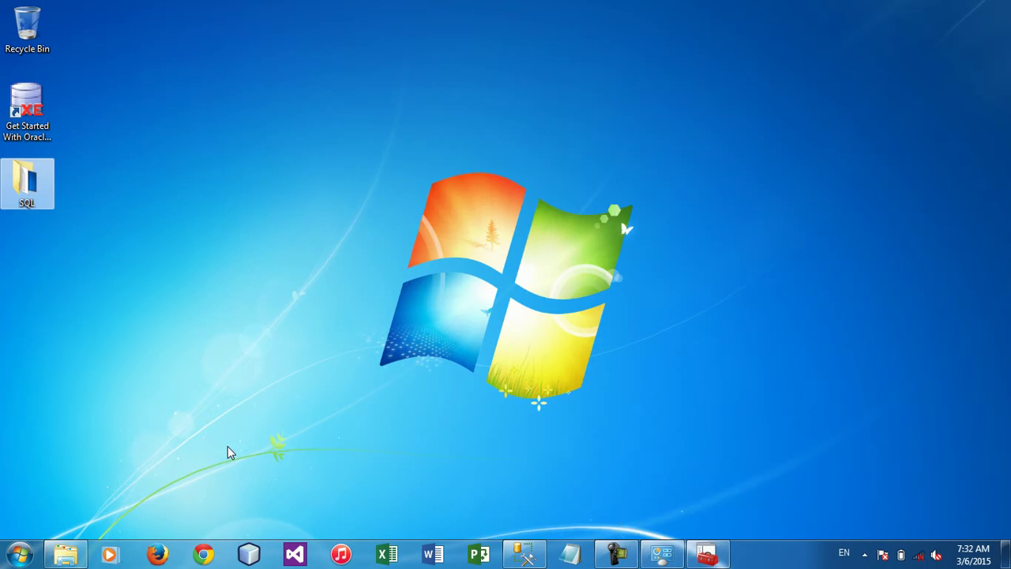
click(77, 547)
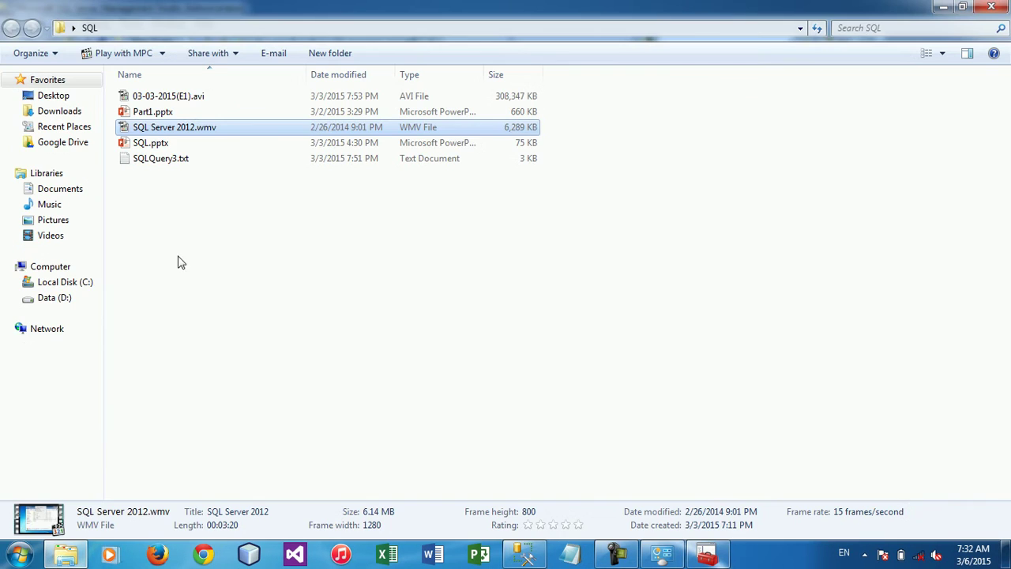
double_click(172, 127)
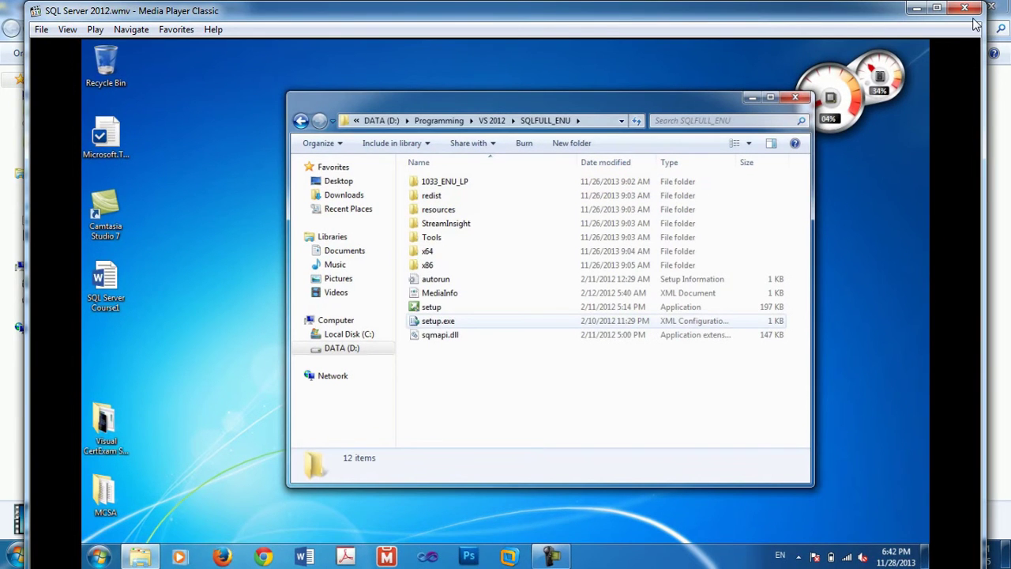
click(965, 7)
right_click(211, 127)
In Windows Media Player, pause the video on Database Engine Configuration's authentication settings, then close it
mouse_move(409, 203)
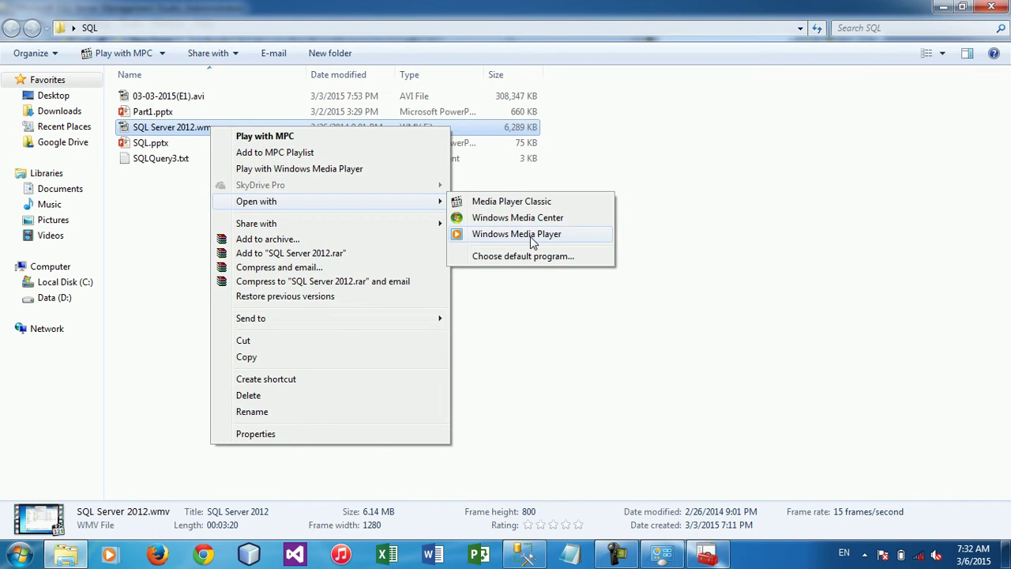
click(533, 235)
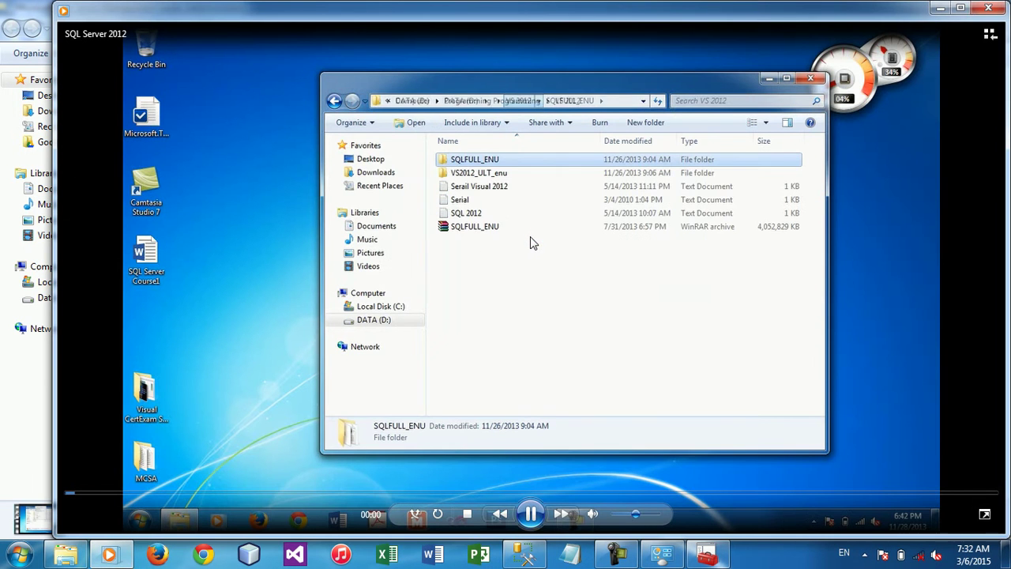
click(609, 494)
click(741, 494)
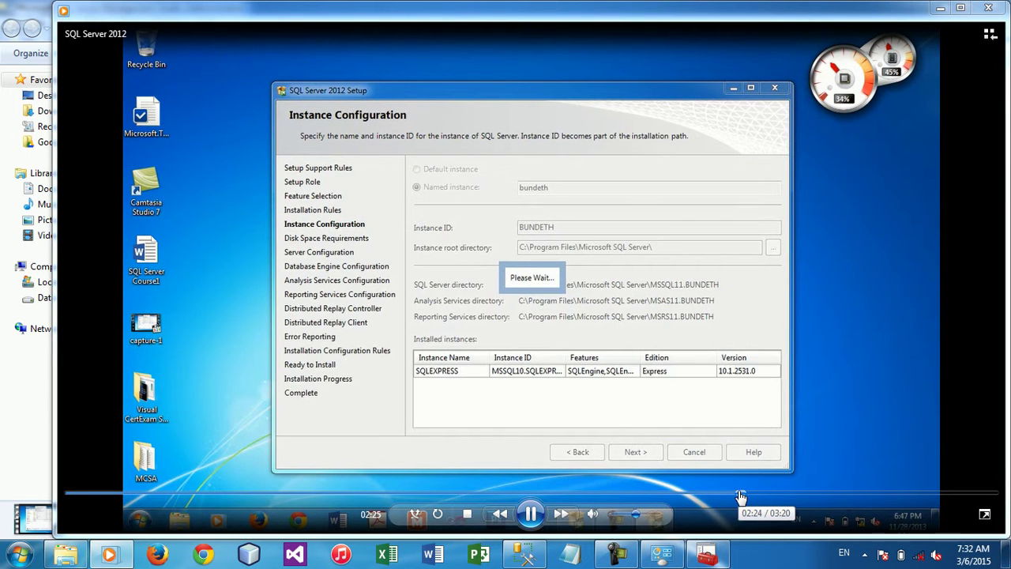
click(762, 495)
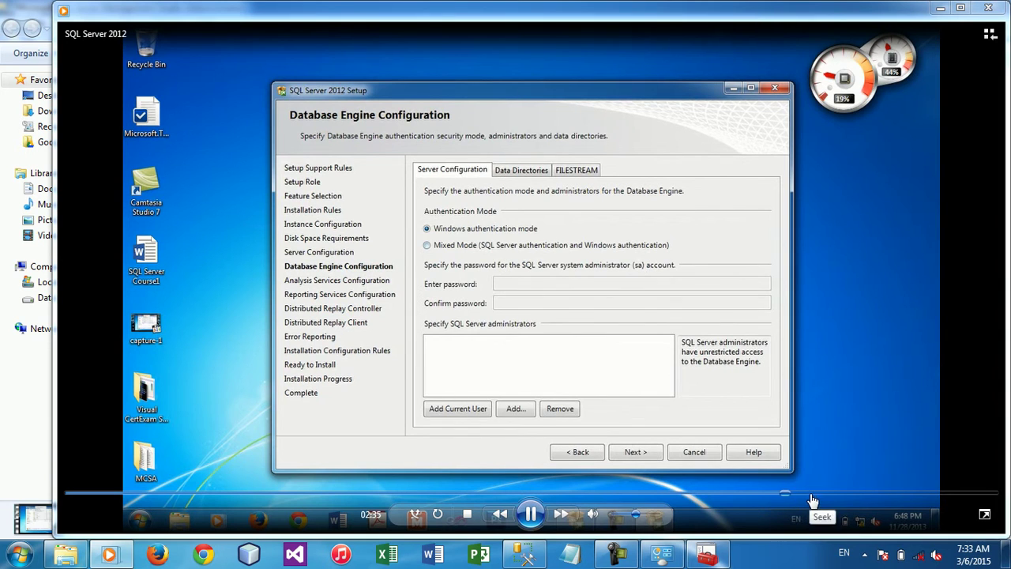
click(539, 517)
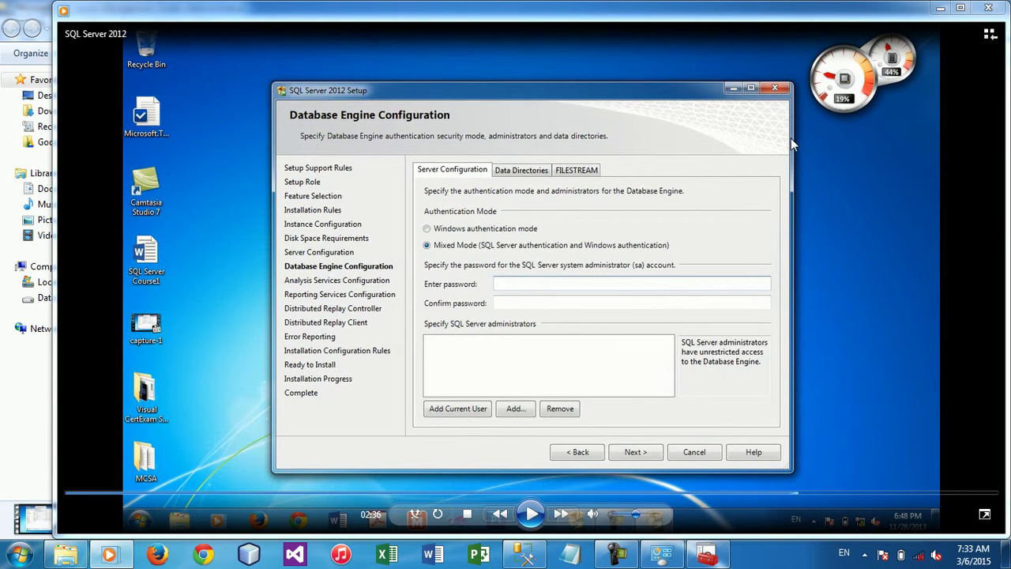
click(990, 10)
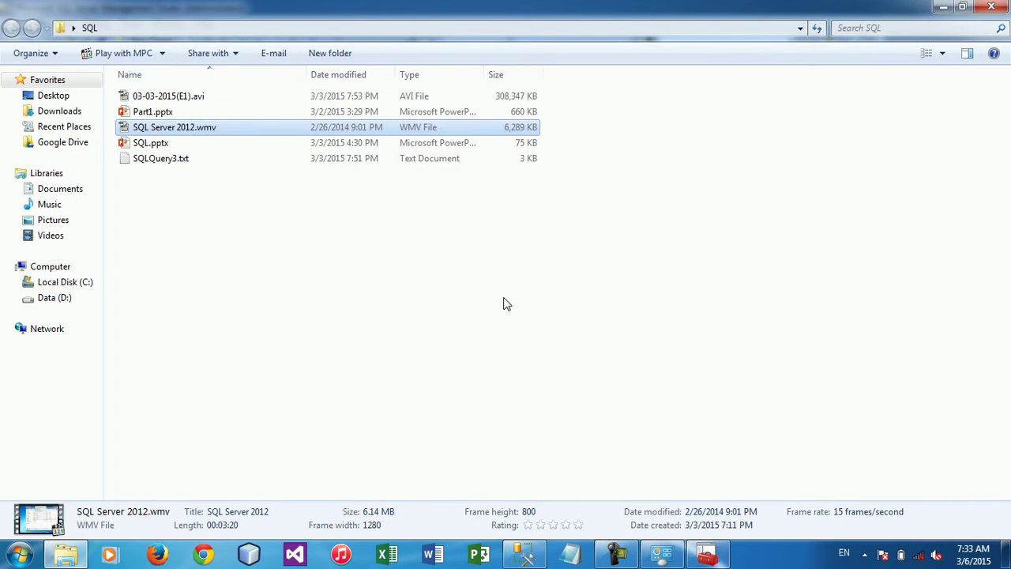
Set the connection dialog back to Windows Authentication and cancel it
click(530, 558)
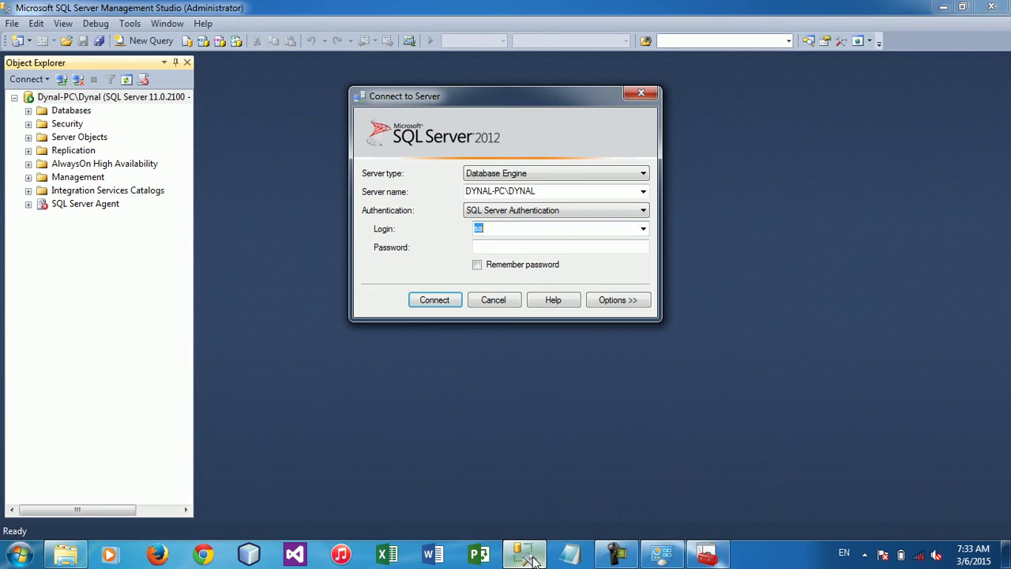
click(493, 212)
click(493, 224)
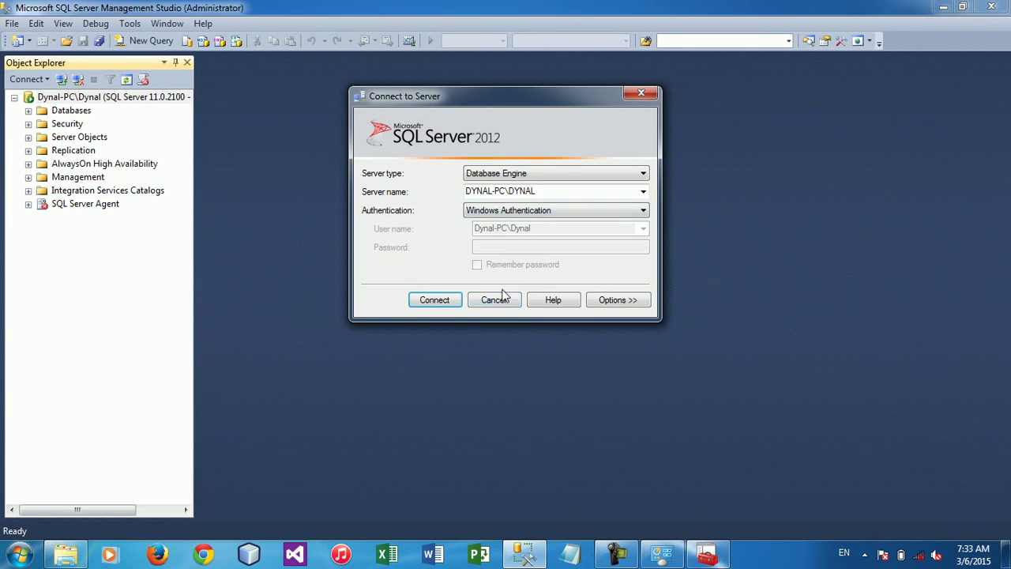
click(504, 301)
Disconnect, reconnect to DYNAL-PC\DYNAL with Windows Authentication, and expand the Security folder
click(78, 79)
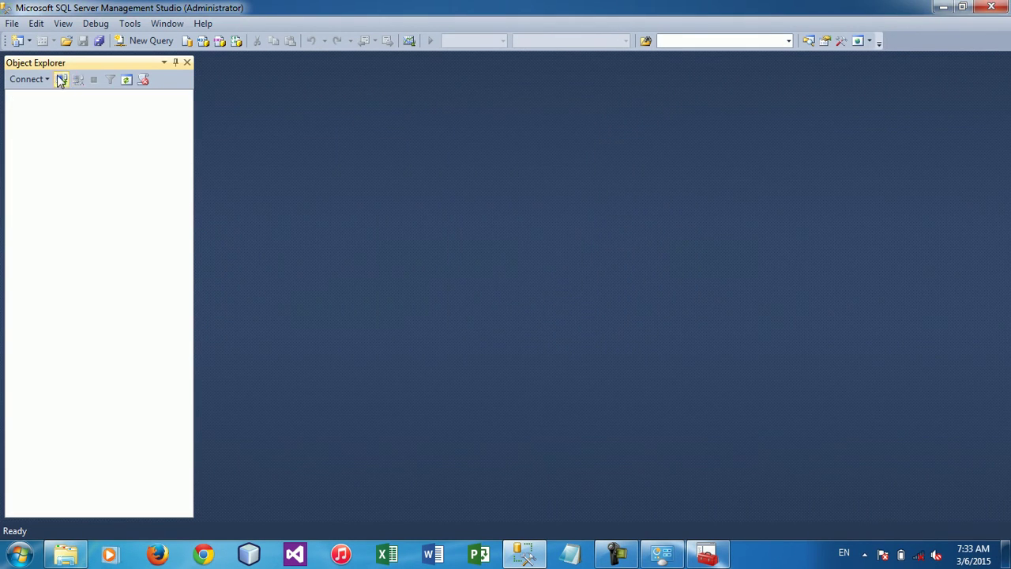
click(61, 79)
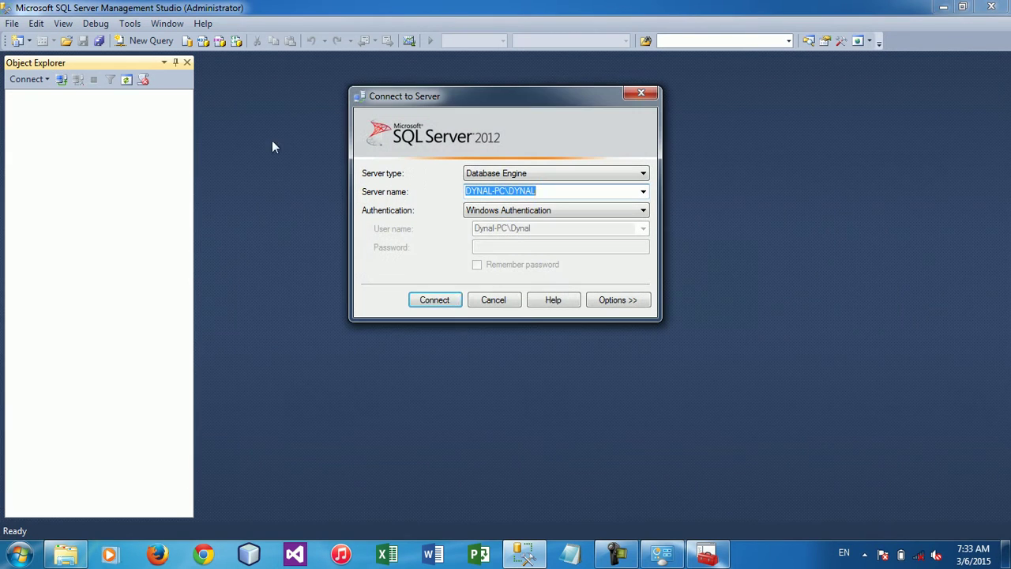
click(445, 301)
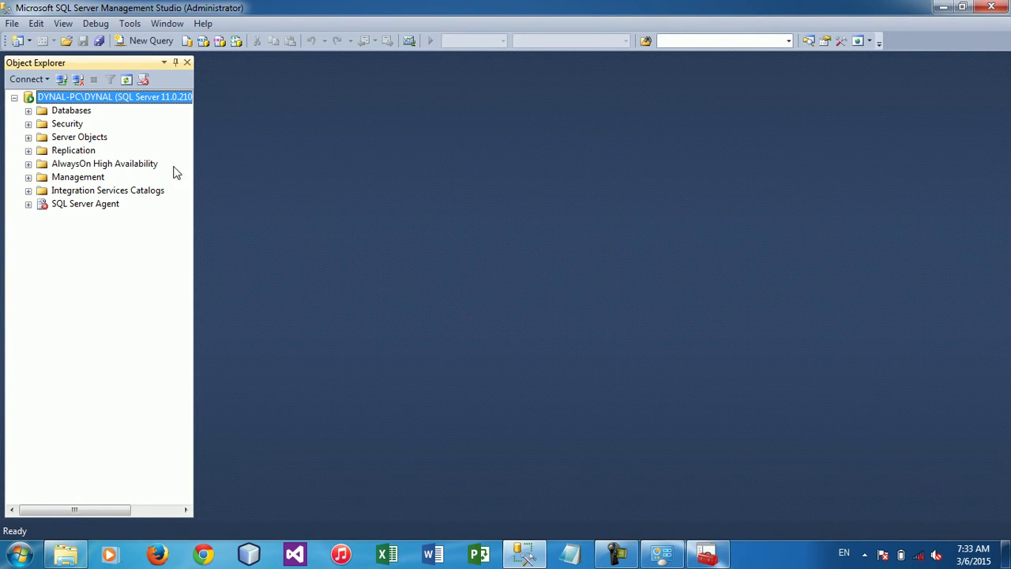
click(30, 124)
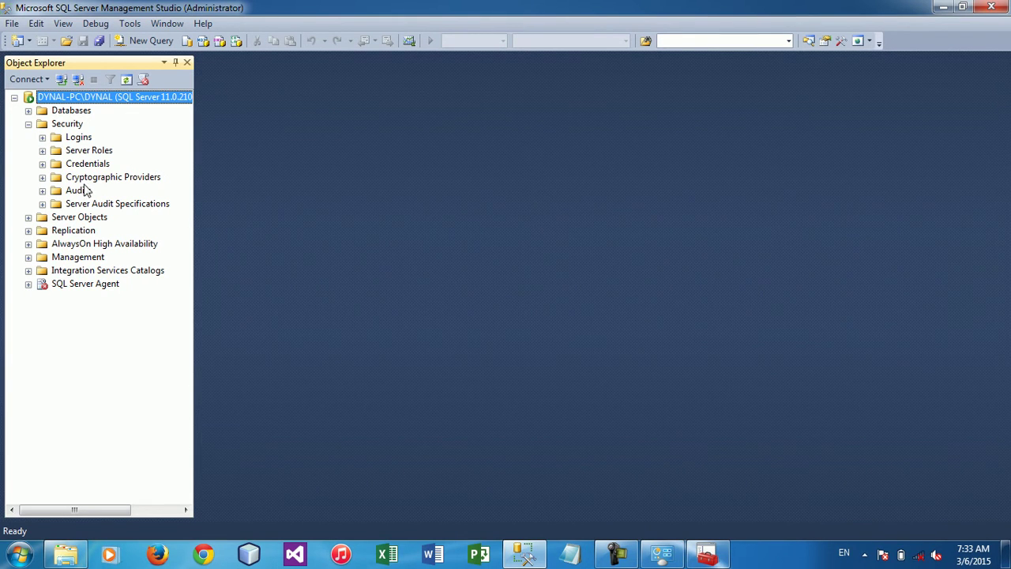
In the sa login's properties, enter a new shorter password in both password fields and save
click(78, 138)
double_click(78, 138)
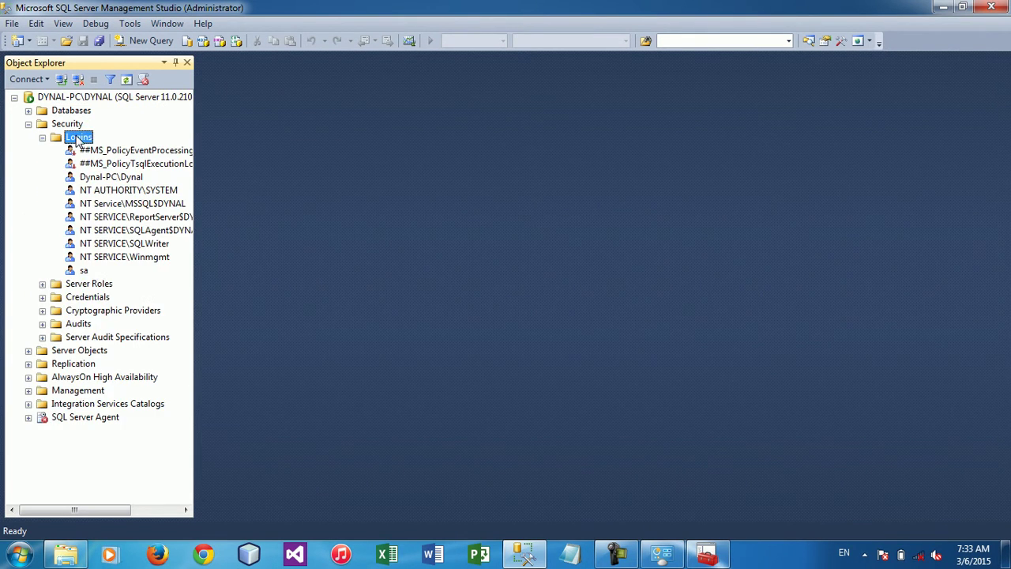
click(83, 271)
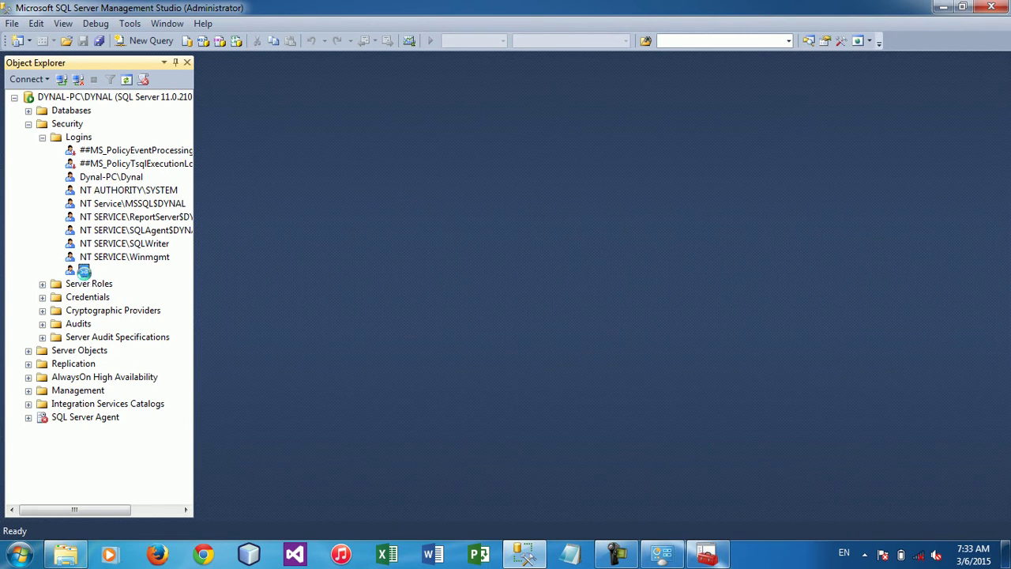
right_click(83, 273)
click(130, 452)
click(607, 158)
drag(607, 158, 373, 157)
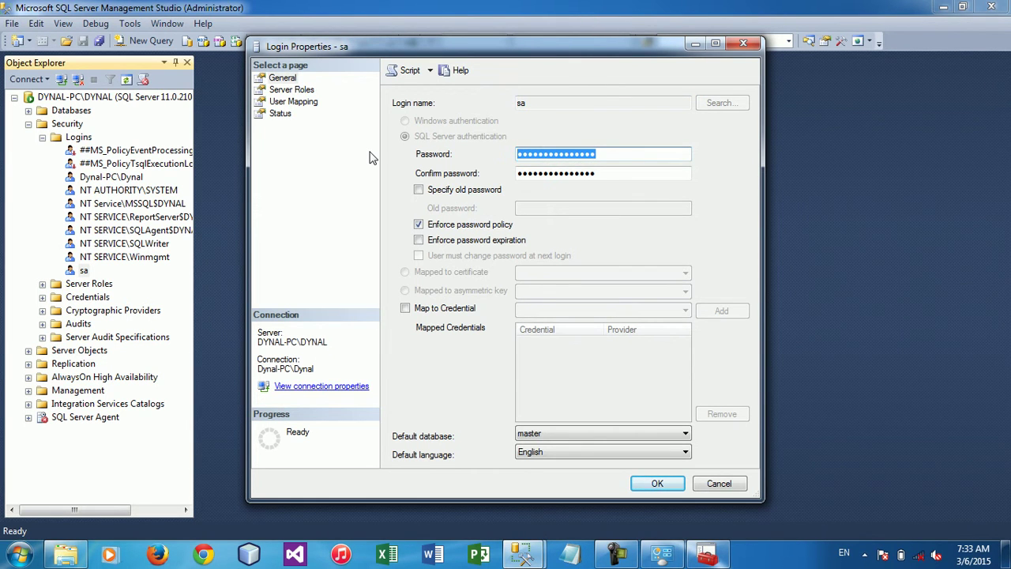
text(123)
key(Tab)
text(123)
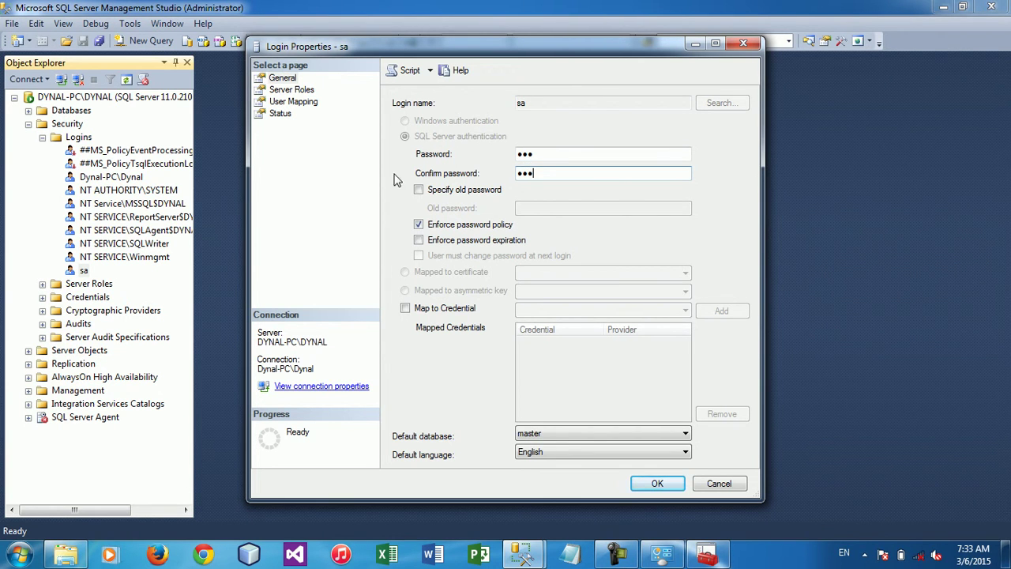
click(659, 483)
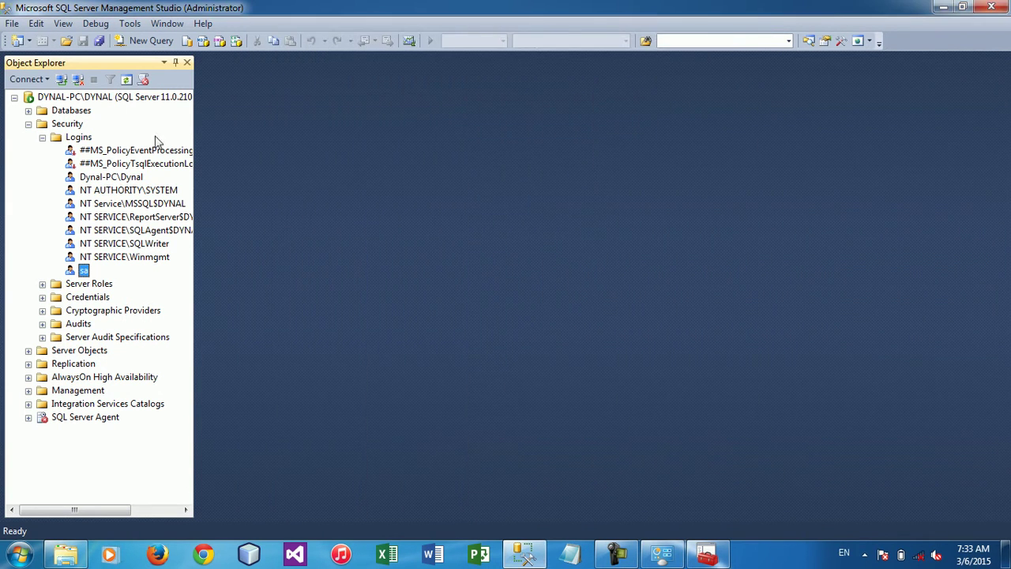
Connect to DYNAL-PC\DYNAL as sa with SQL Server Authentication and the new password
click(62, 79)
click(532, 212)
click(515, 231)
key(Tab)
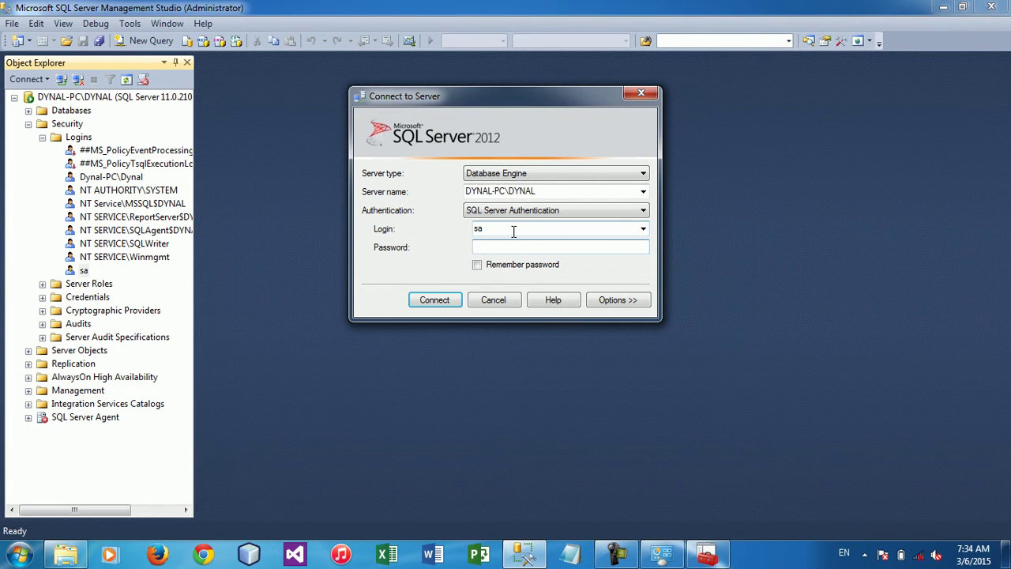
text(123)
click(433, 307)
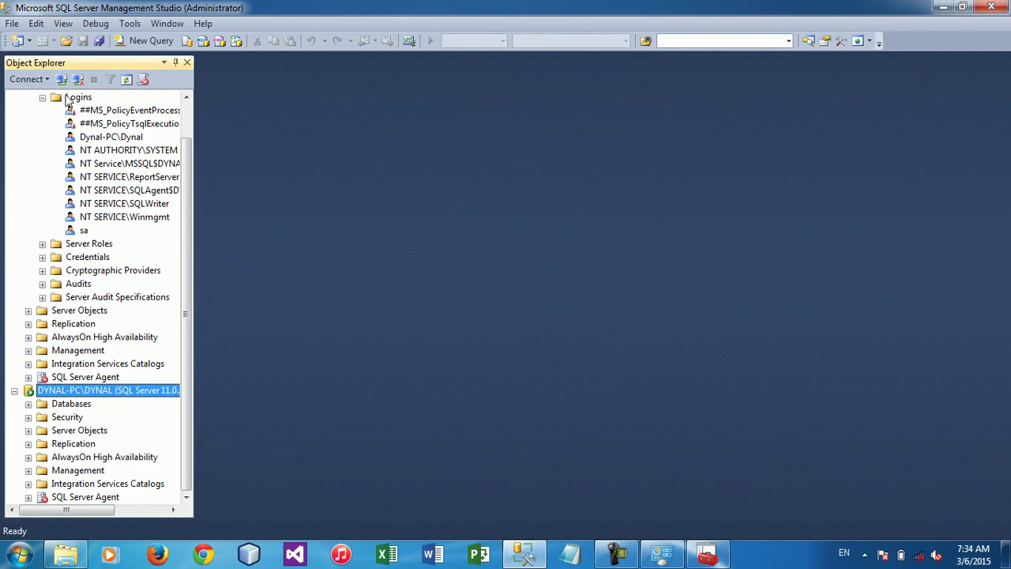
Collapse the first server's Logins and Security folders and widen the Object Explorer pane
click(42, 96)
click(28, 124)
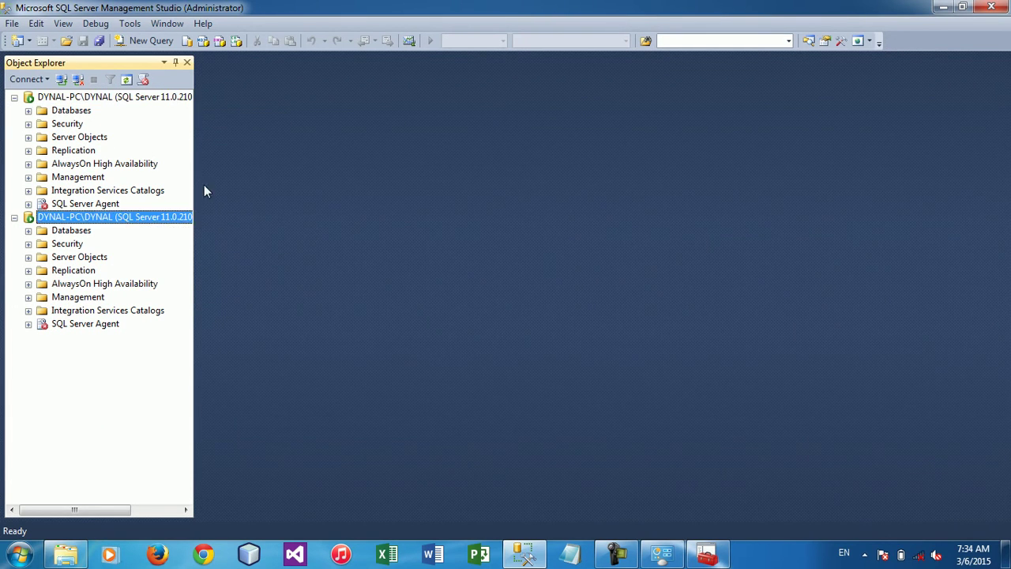
drag(197, 183, 319, 186)
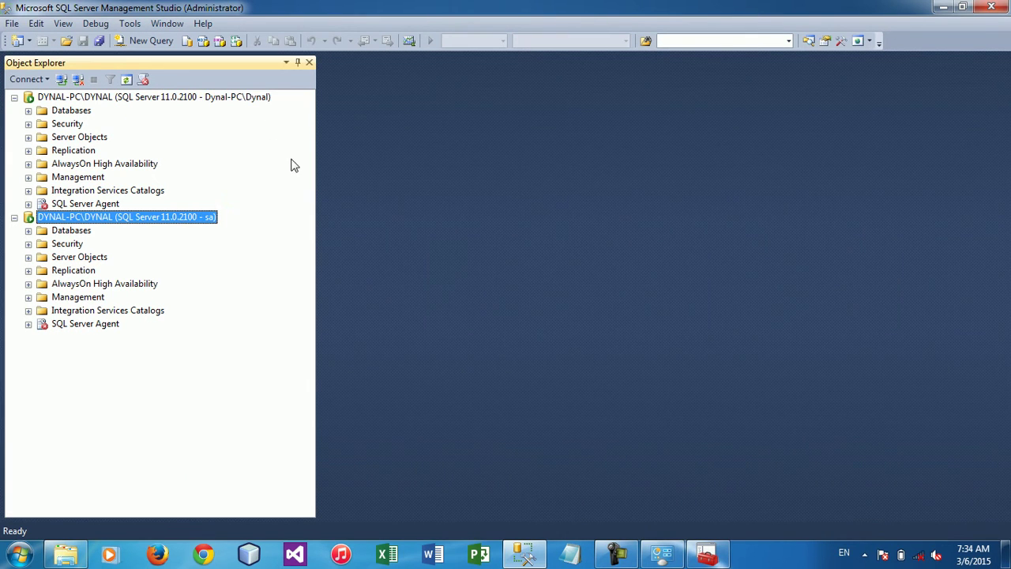
click(253, 97)
Select the sa and Windows-authenticated server connections in turn to compare them
click(210, 218)
click(224, 99)
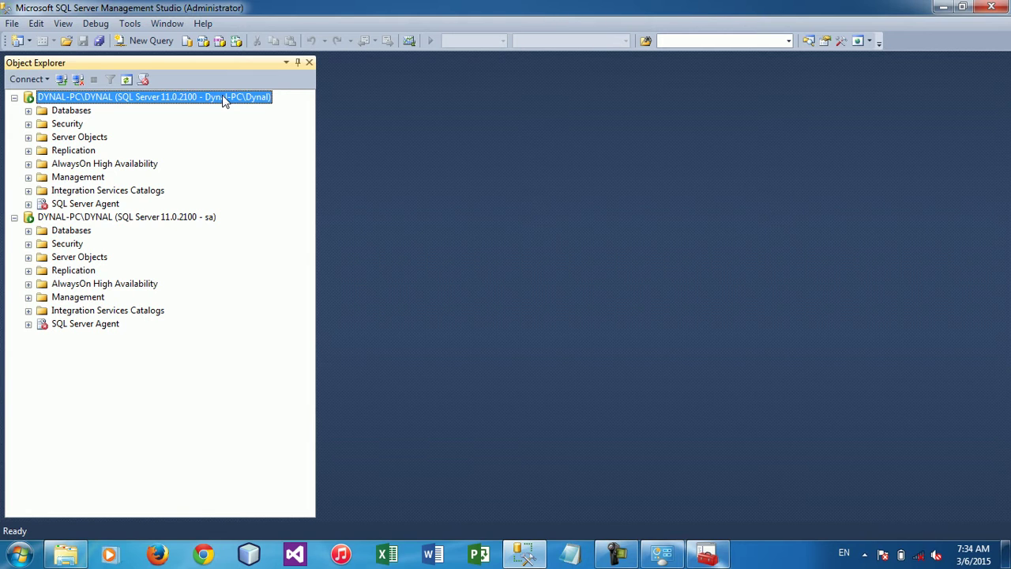
click(167, 219)
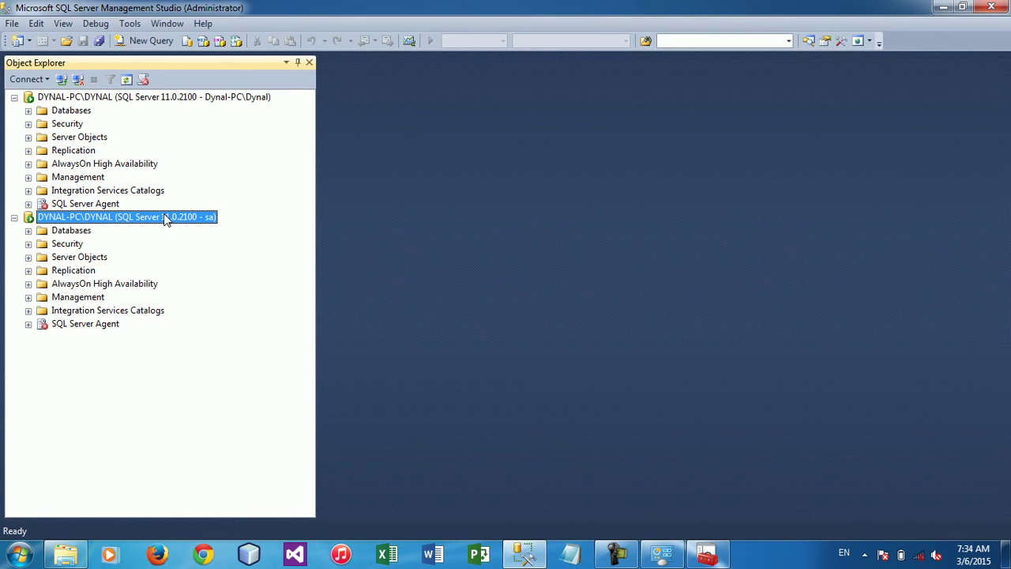
Expand Databases under both connections and select dbNU and dbUHS_Result_TSMC in each
click(28, 110)
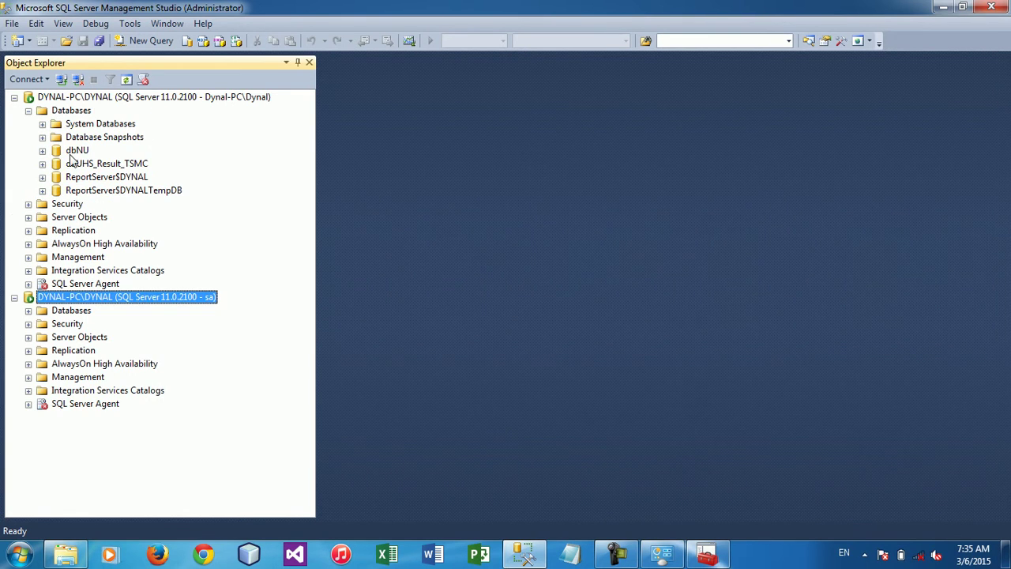
click(76, 151)
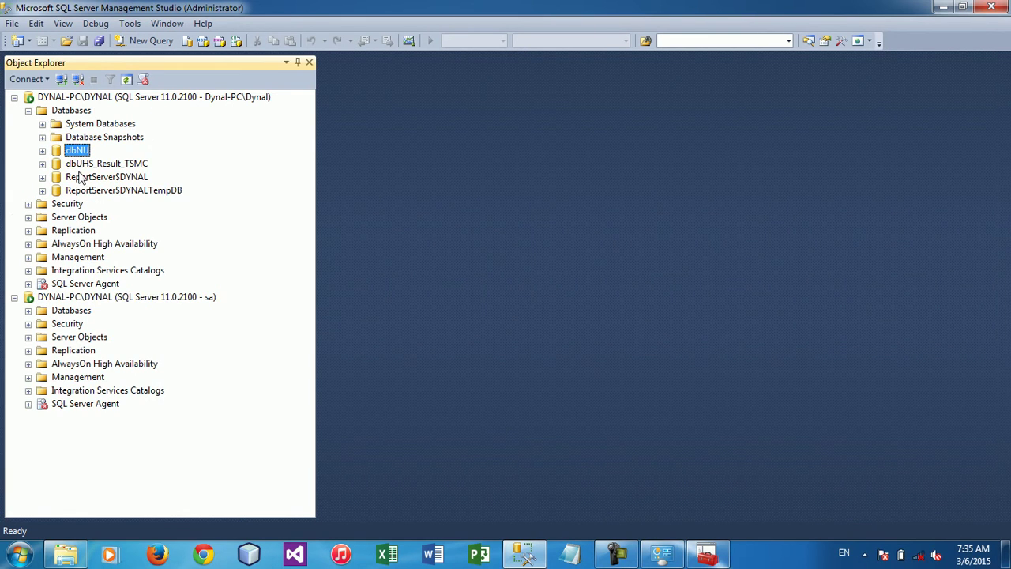
click(84, 164)
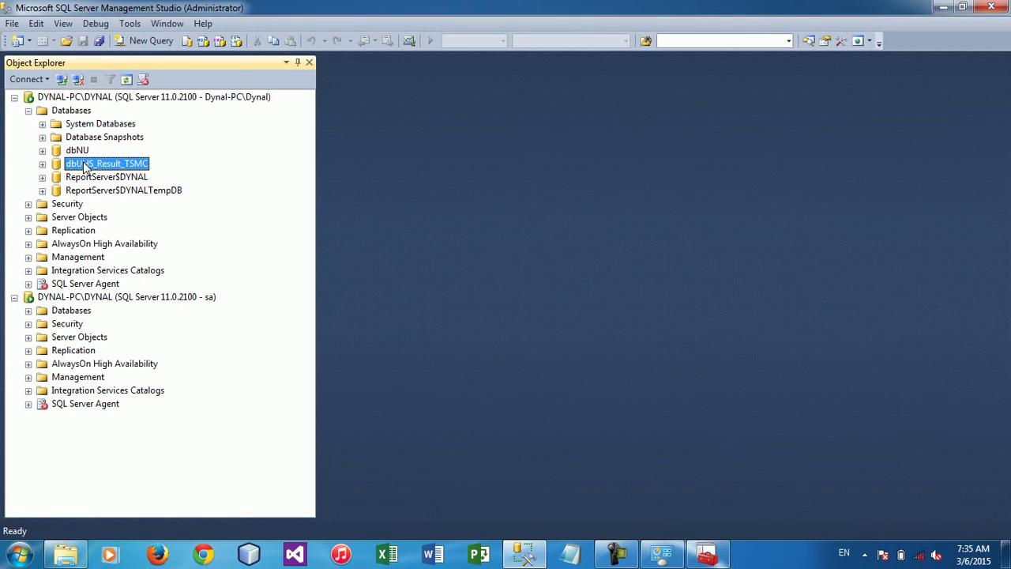
click(29, 310)
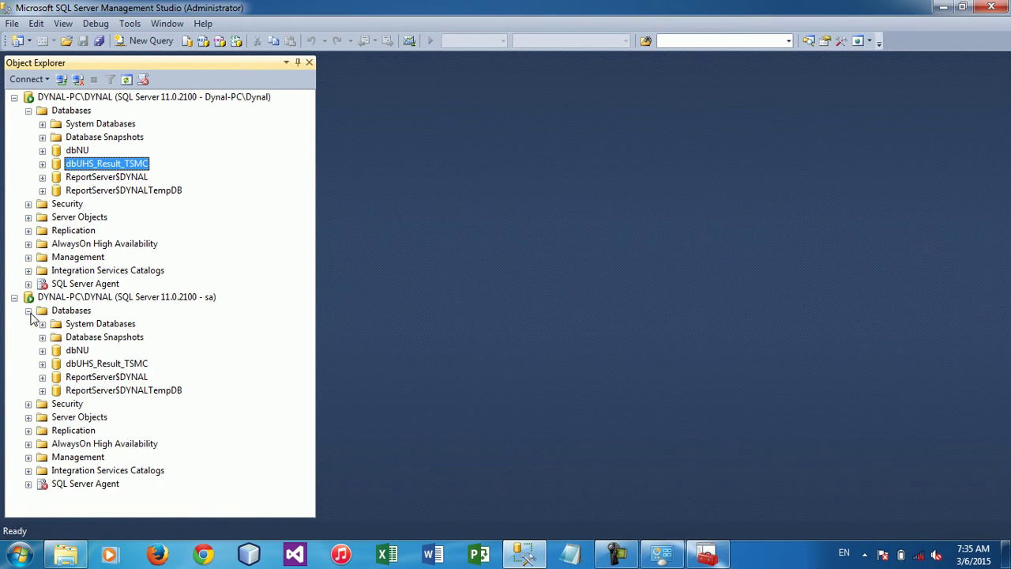
click(83, 353)
click(95, 365)
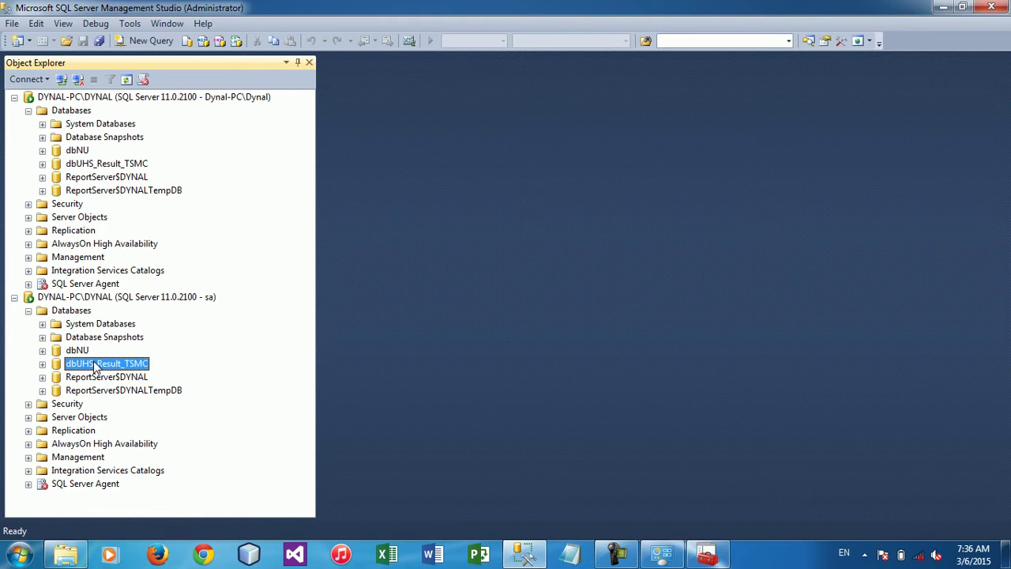
Collapse the sa connection and the Windows connection's Databases folder
click(14, 297)
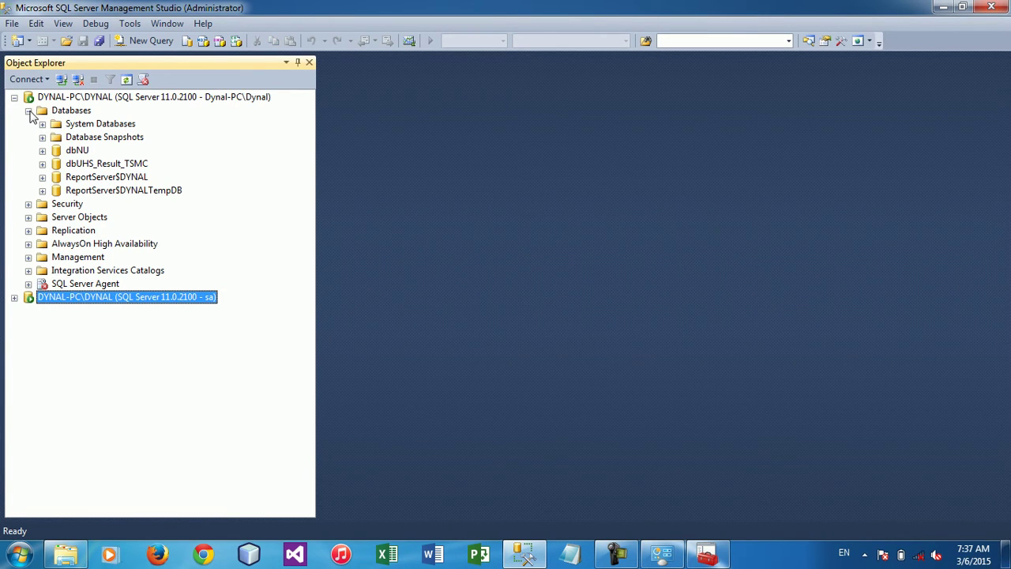
click(28, 111)
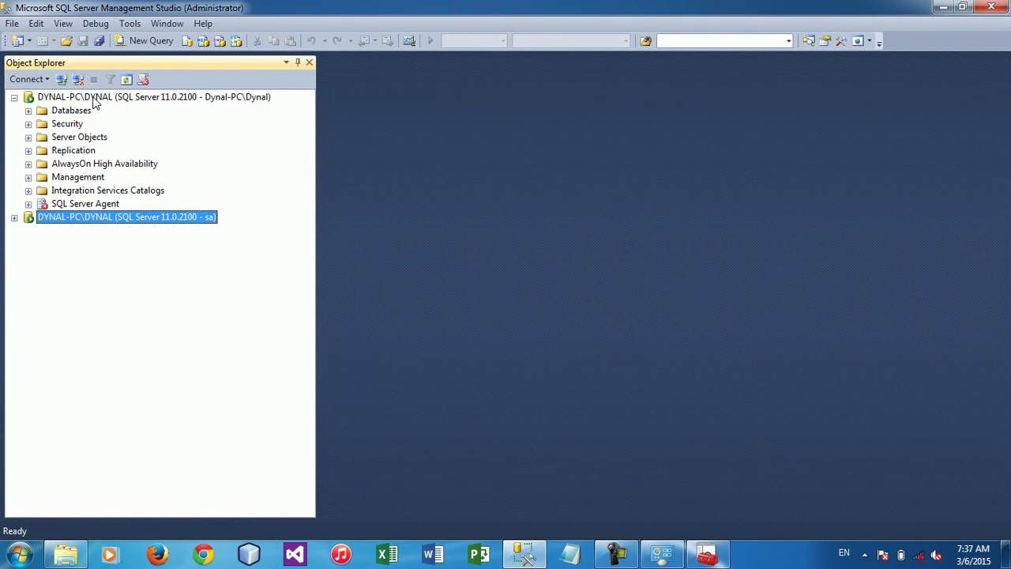
click(95, 98)
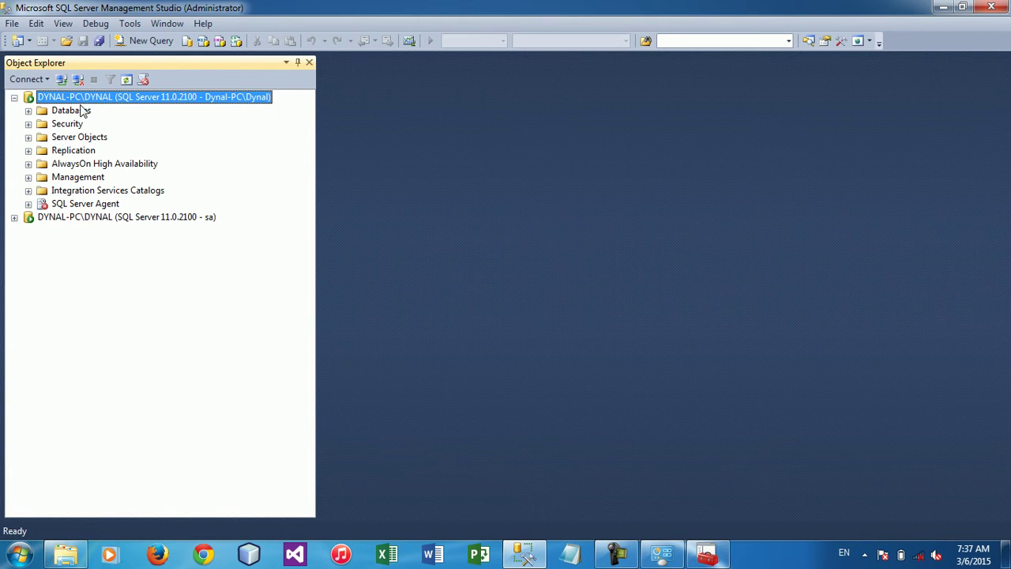
Confirm sa appears under Security > Logins, then collapse the Security folder
click(28, 124)
click(42, 137)
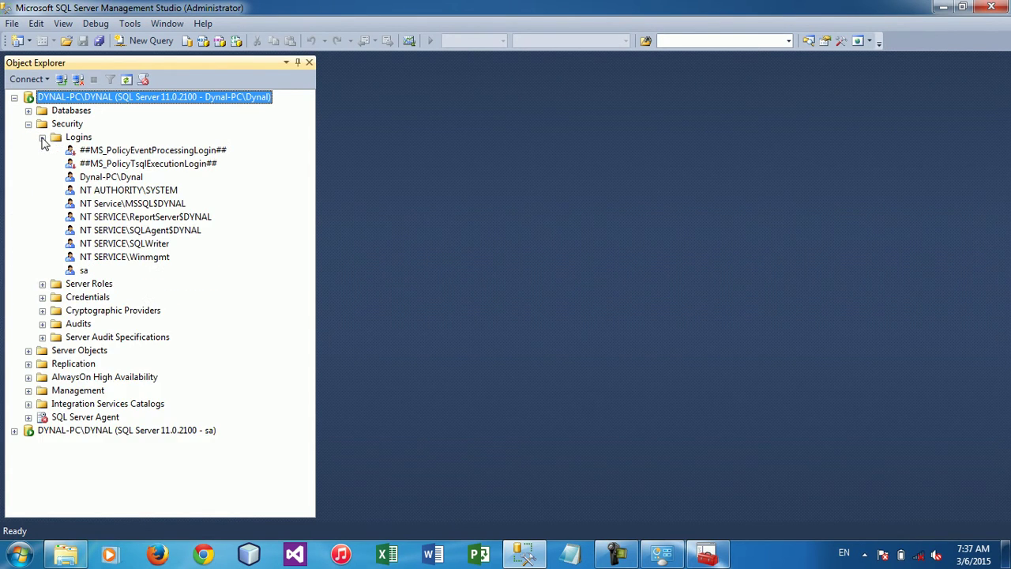
click(83, 270)
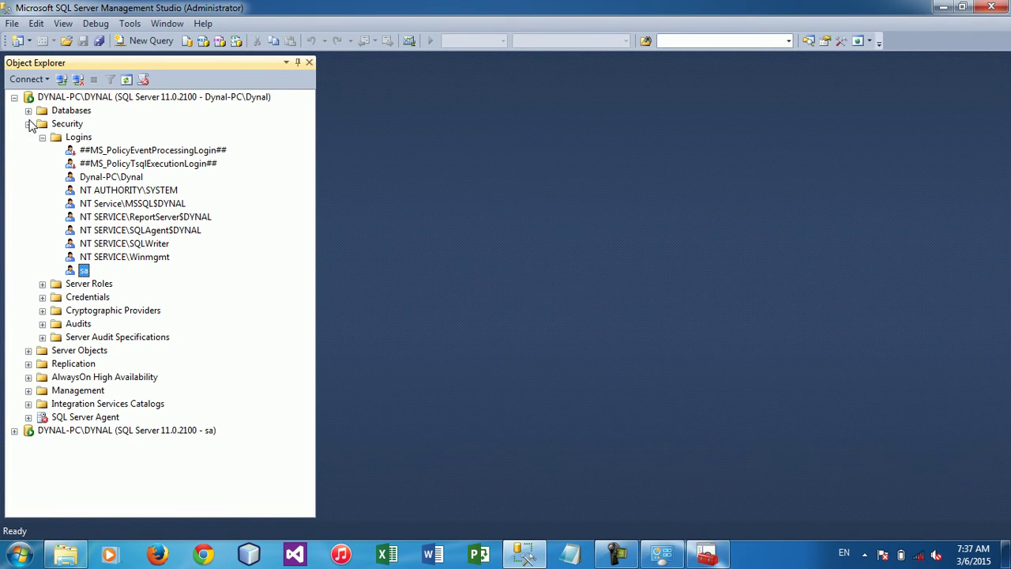
click(28, 124)
click(77, 96)
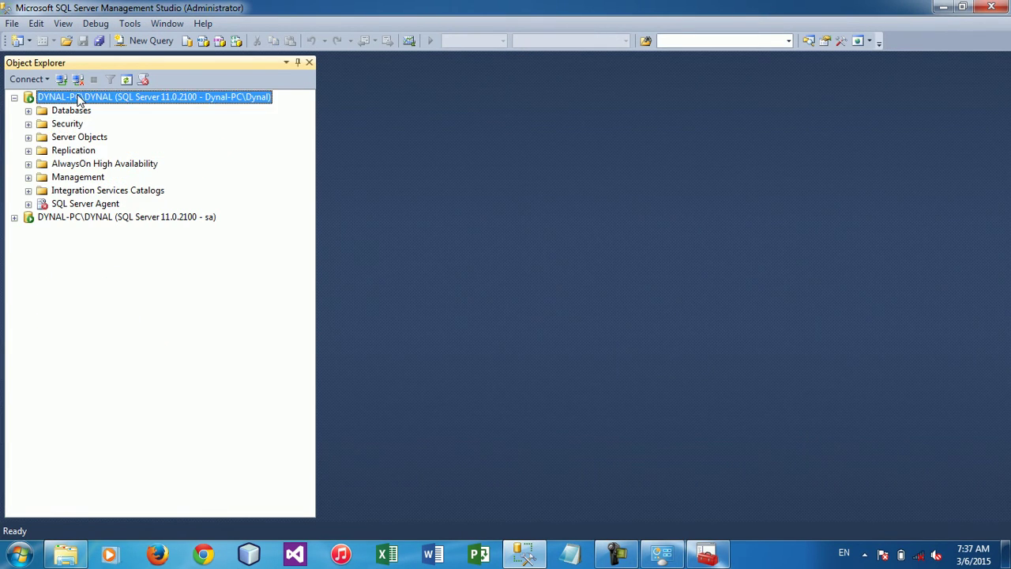
Save DYNAL-PC\DYNAL's server authentication as Windows Authentication mode and acknowledge the restart notice
right_click(77, 96)
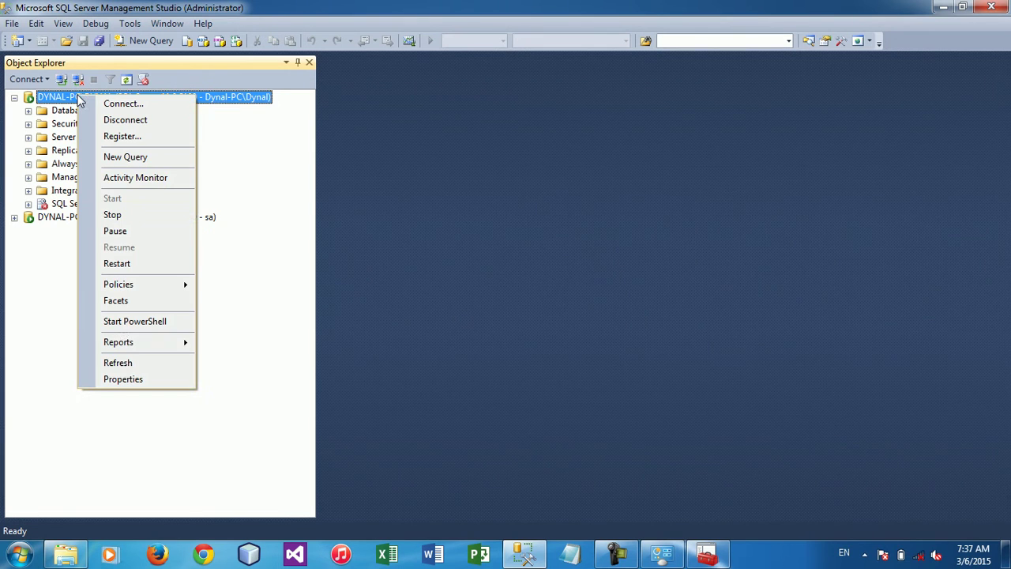
click(144, 381)
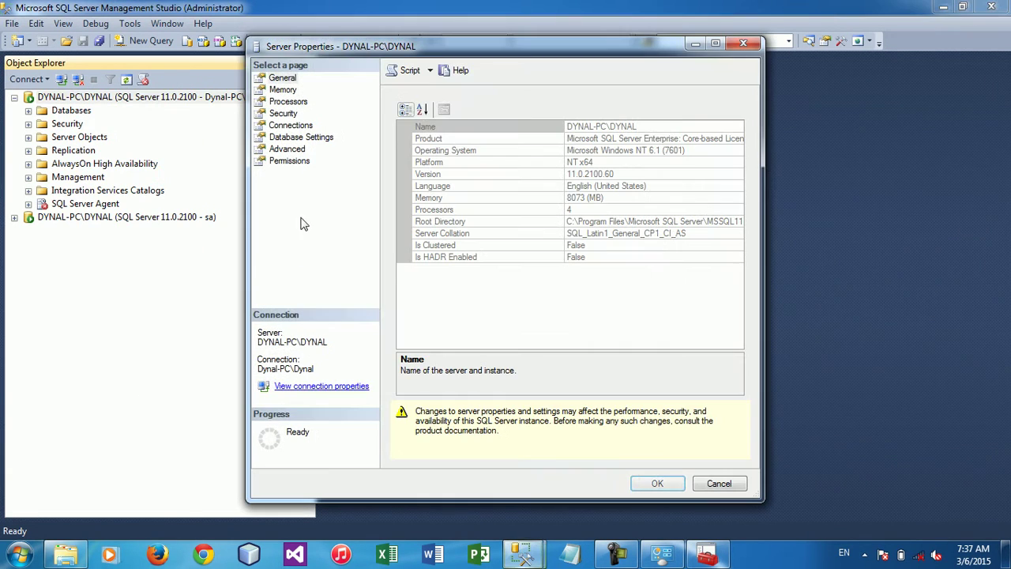
click(283, 114)
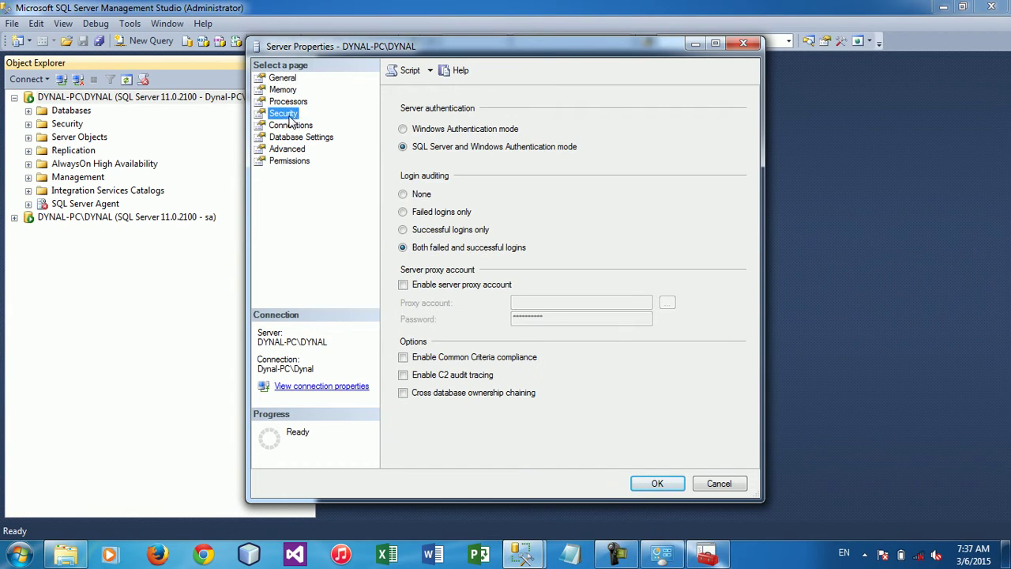
click(440, 136)
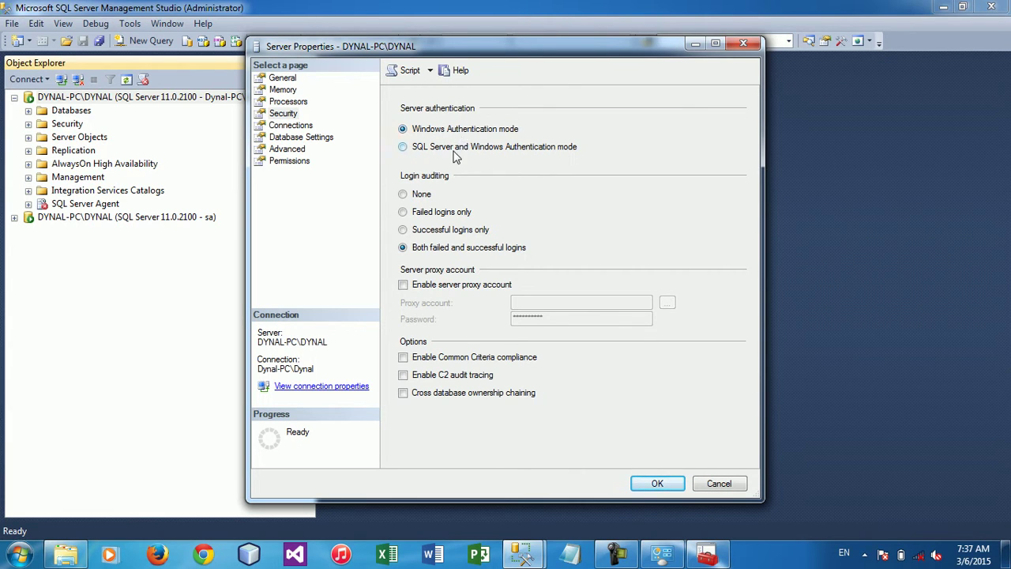
click(455, 150)
click(490, 129)
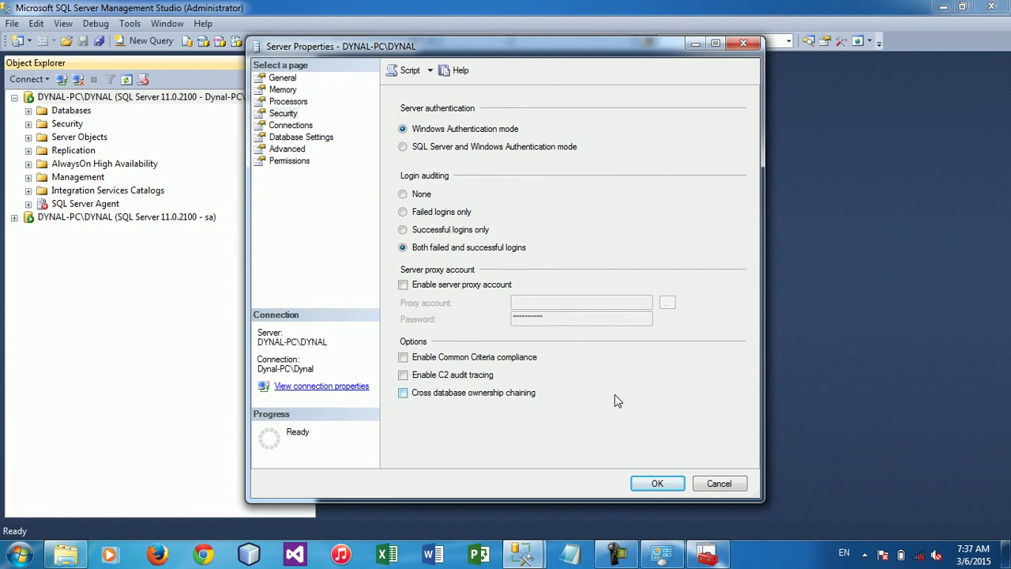
click(656, 485)
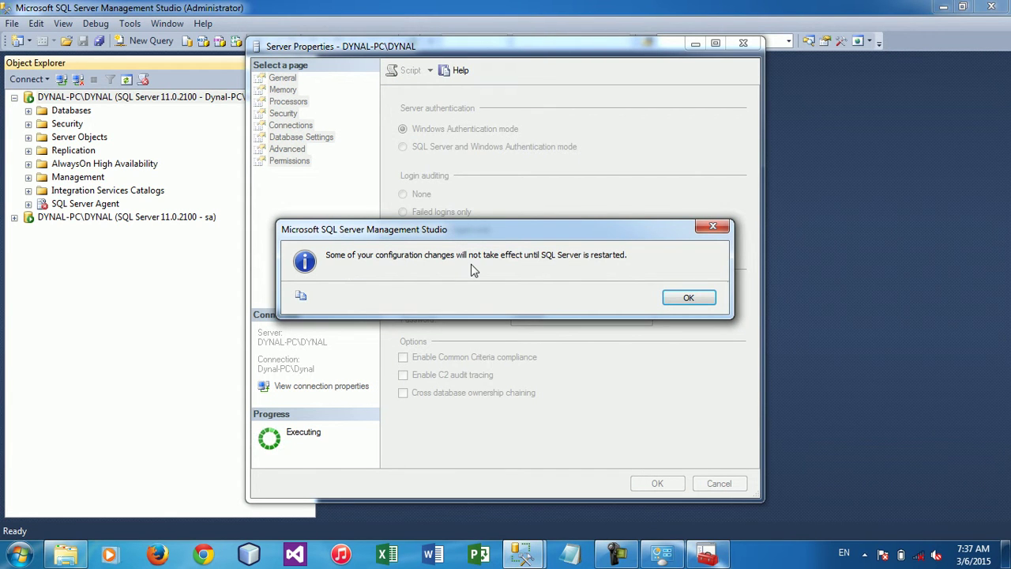
click(684, 299)
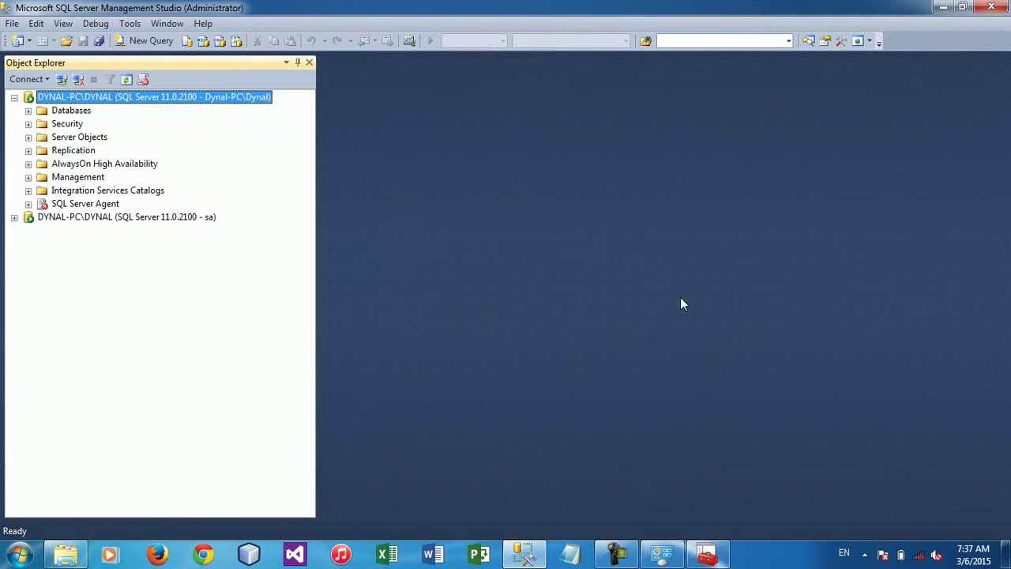
Disconnect the sa connection, restart the MSSQL$DYNAL instance, then disconnect from the server
click(149, 218)
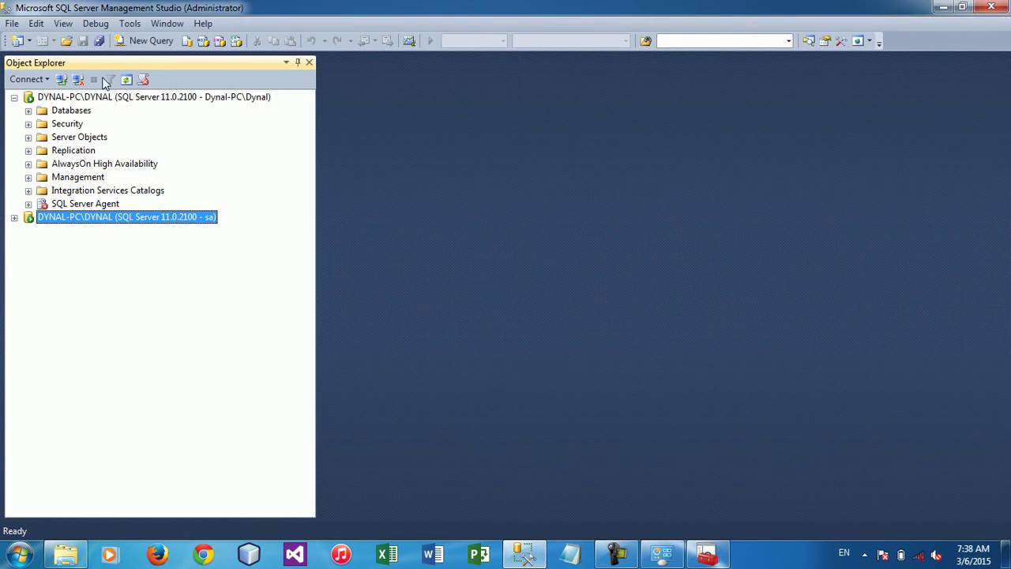
click(79, 82)
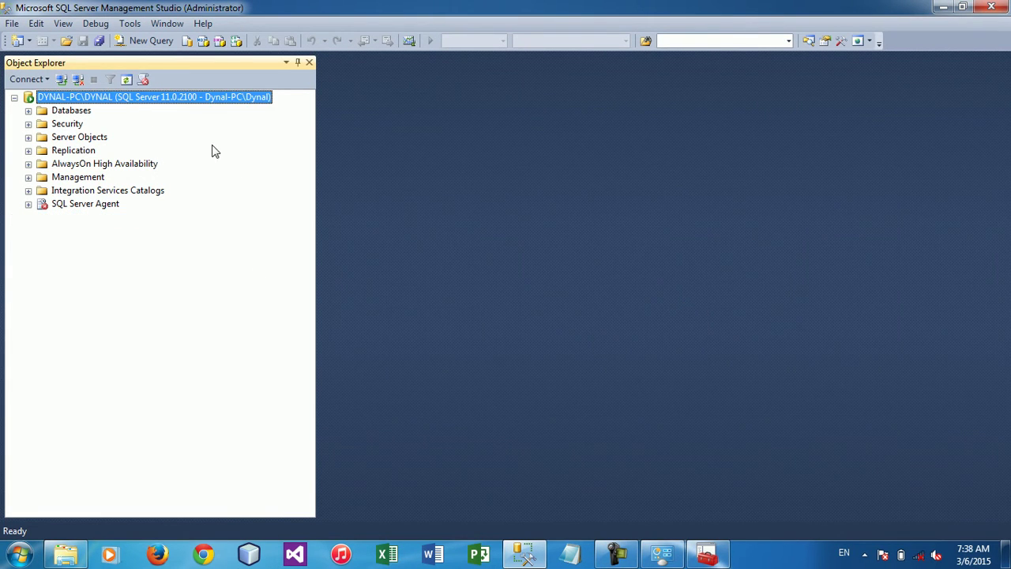
right_click(156, 100)
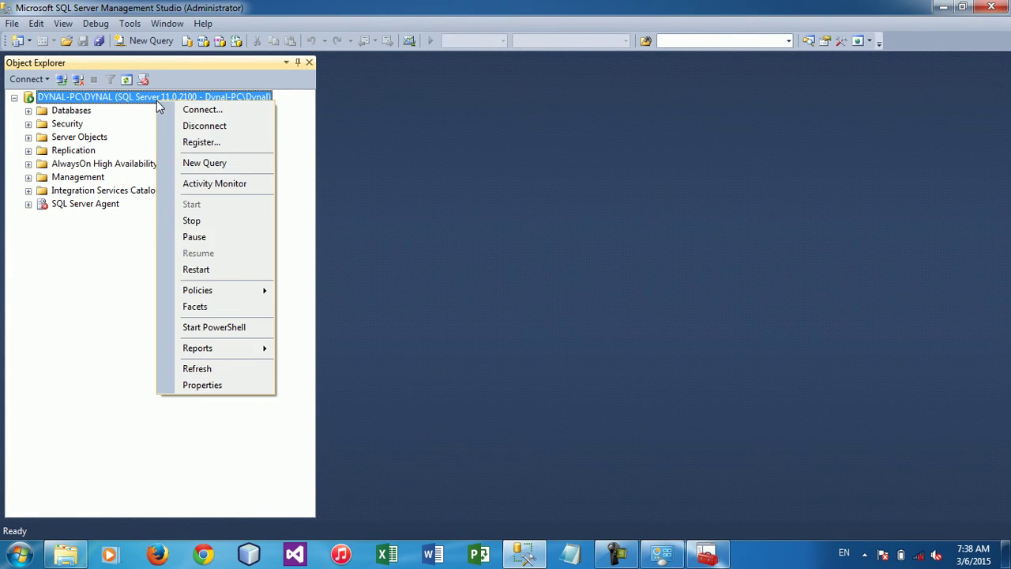
click(208, 274)
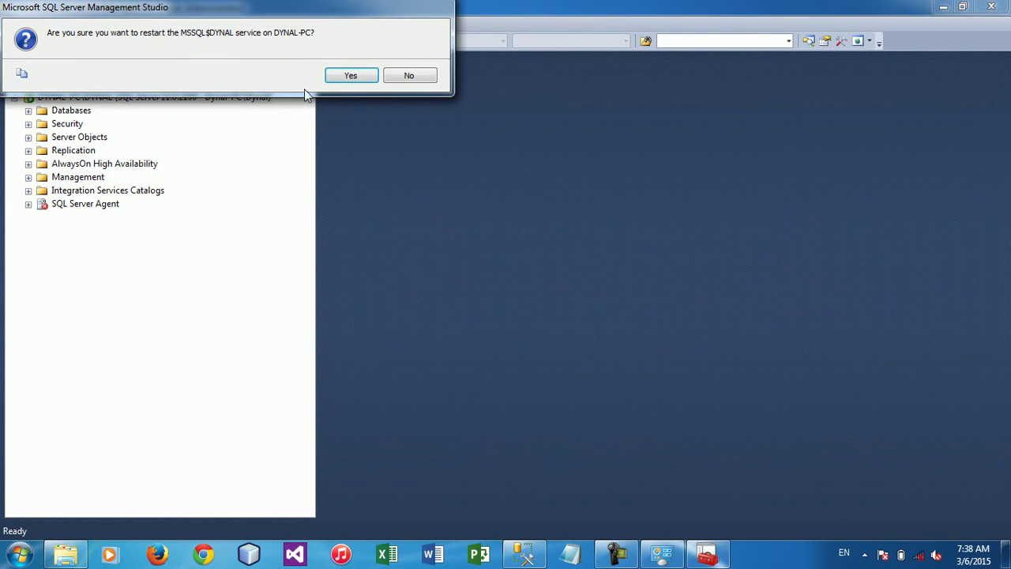
click(349, 78)
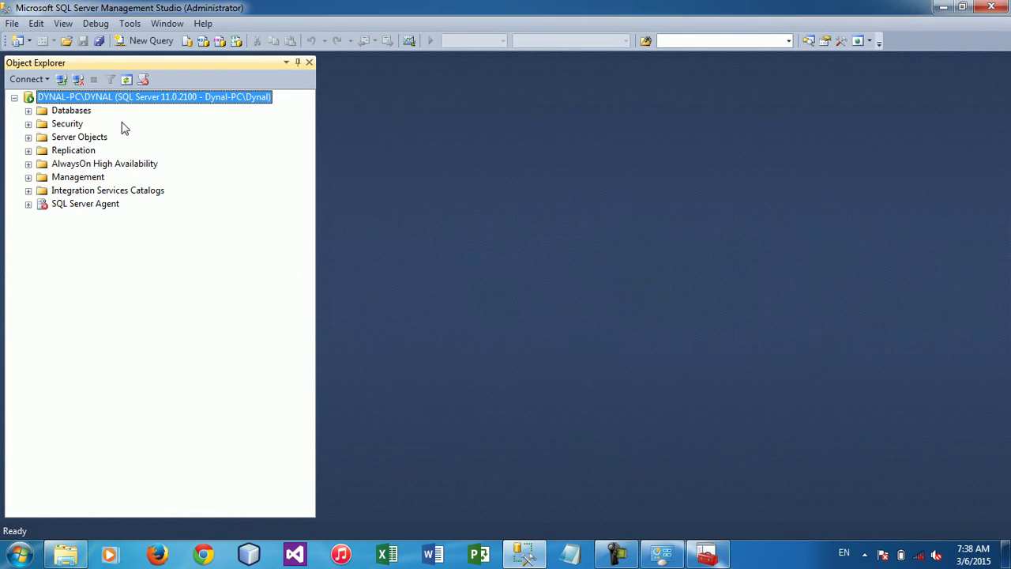
click(78, 79)
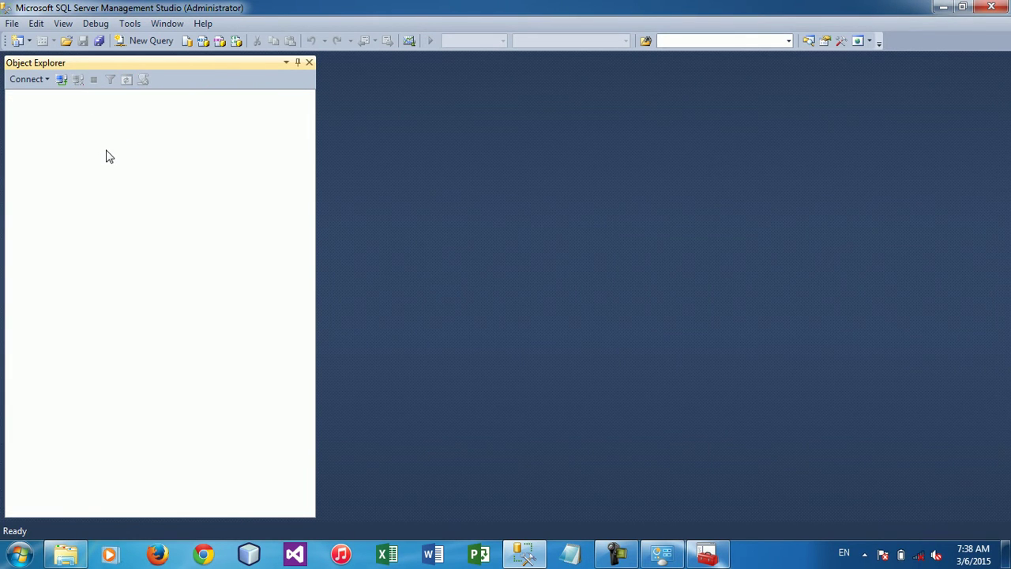
Restart the SQL Server (DYNAL) service in Windows Services and return to Management Studio
click(701, 562)
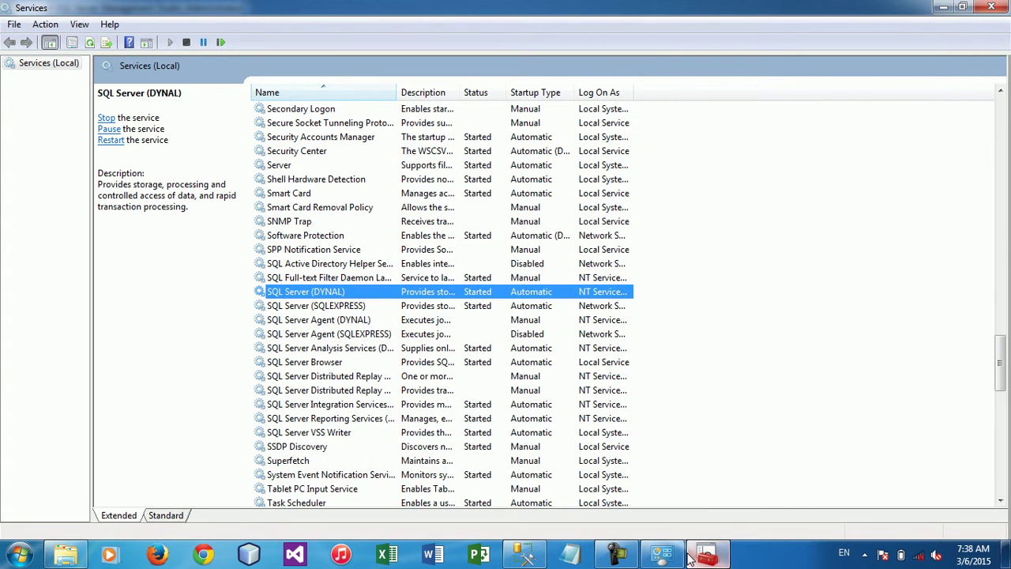
right_click(347, 293)
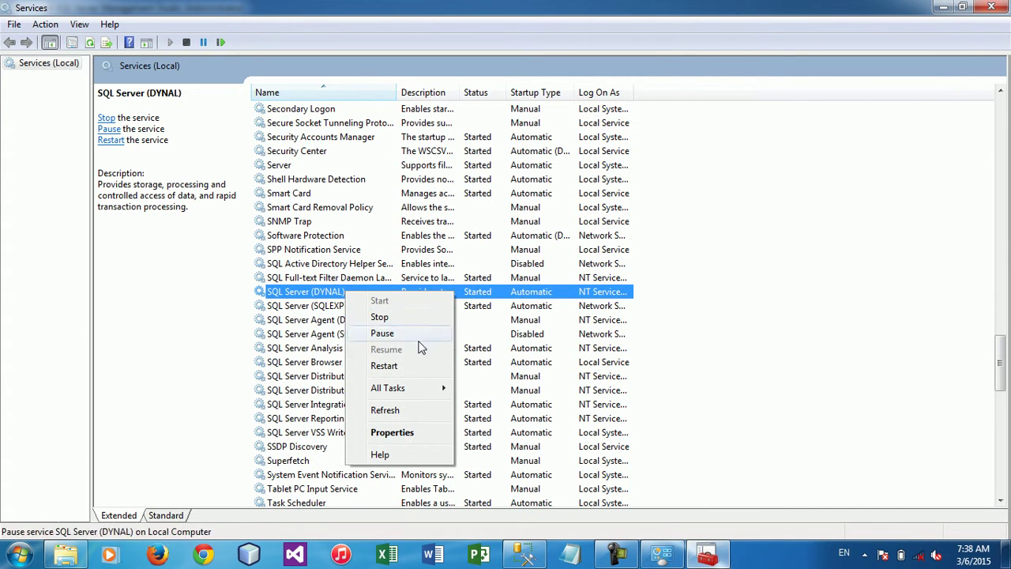
click(384, 365)
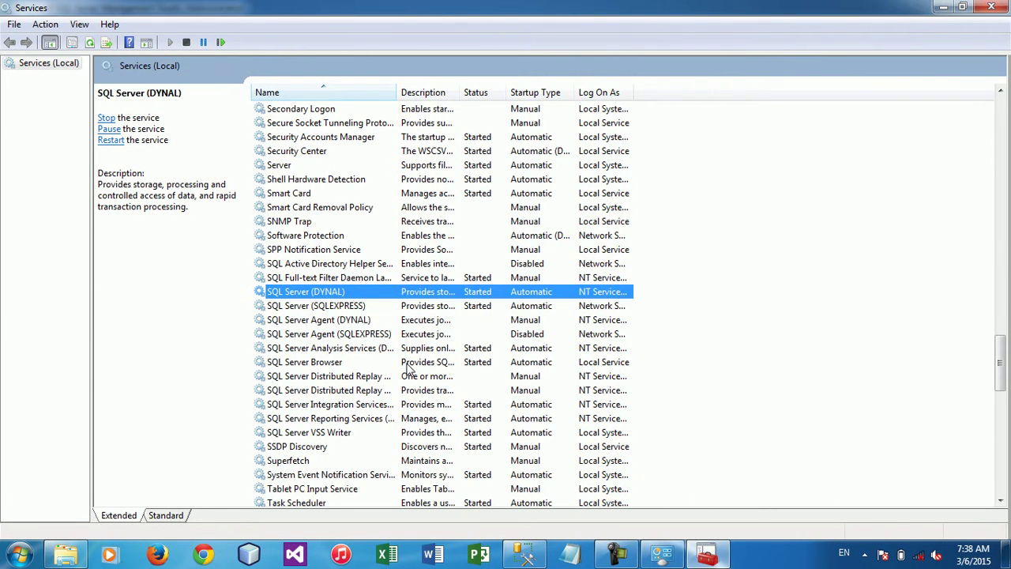
click(524, 554)
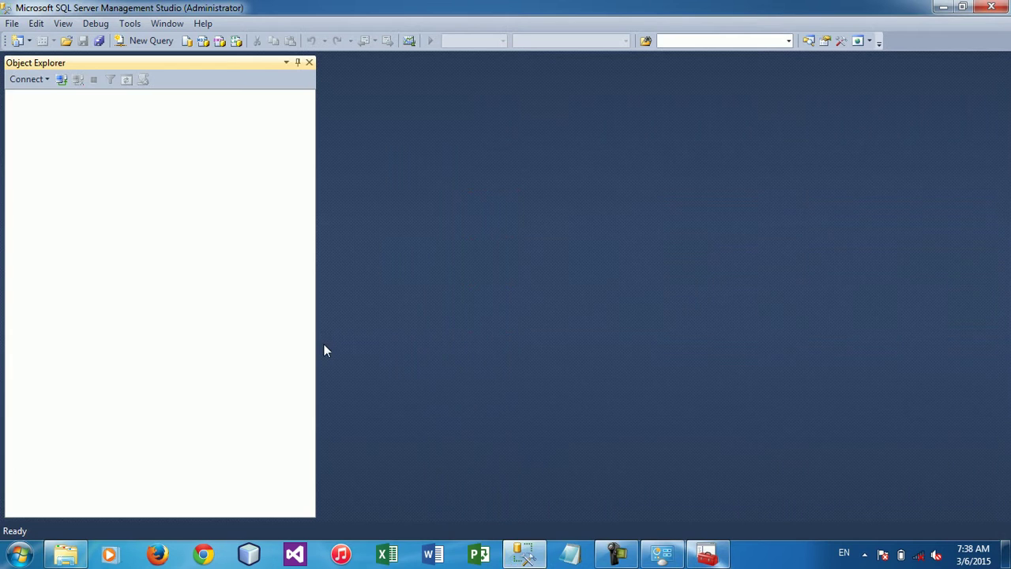
Attempt to connect as sa and dismiss the resulting login failed error (18456)
click(61, 80)
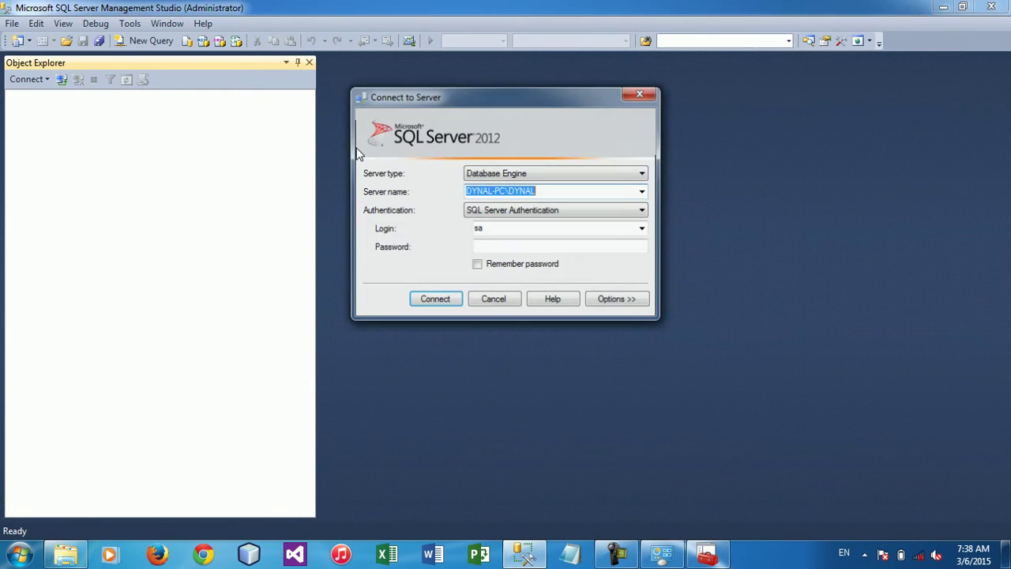
click(480, 248)
text(**)
click(432, 302)
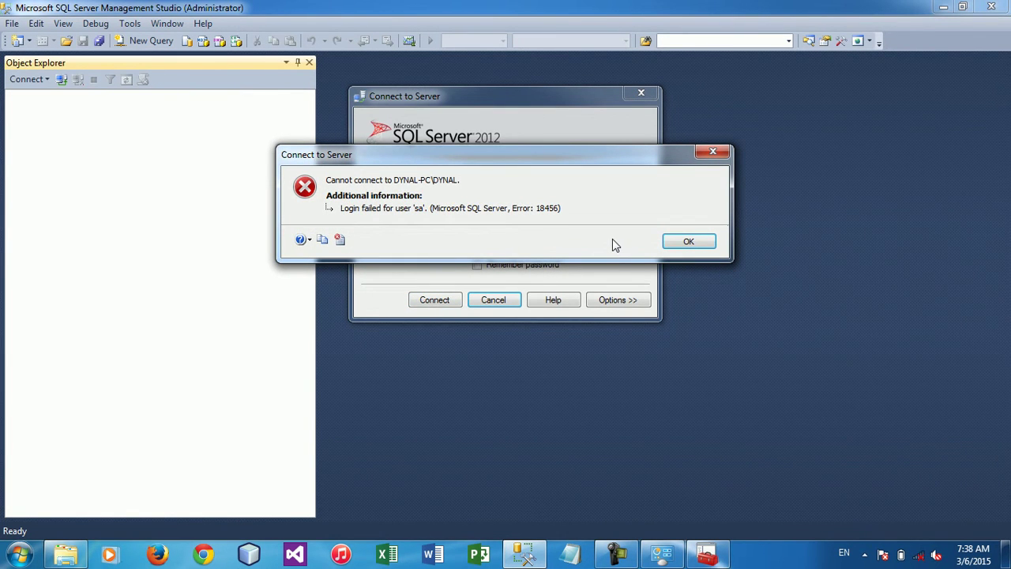
click(698, 241)
Connect to DYNAL-PC\DYNAL using Windows Authentication instead
click(567, 212)
click(530, 232)
click(529, 213)
click(521, 232)
key(Up)
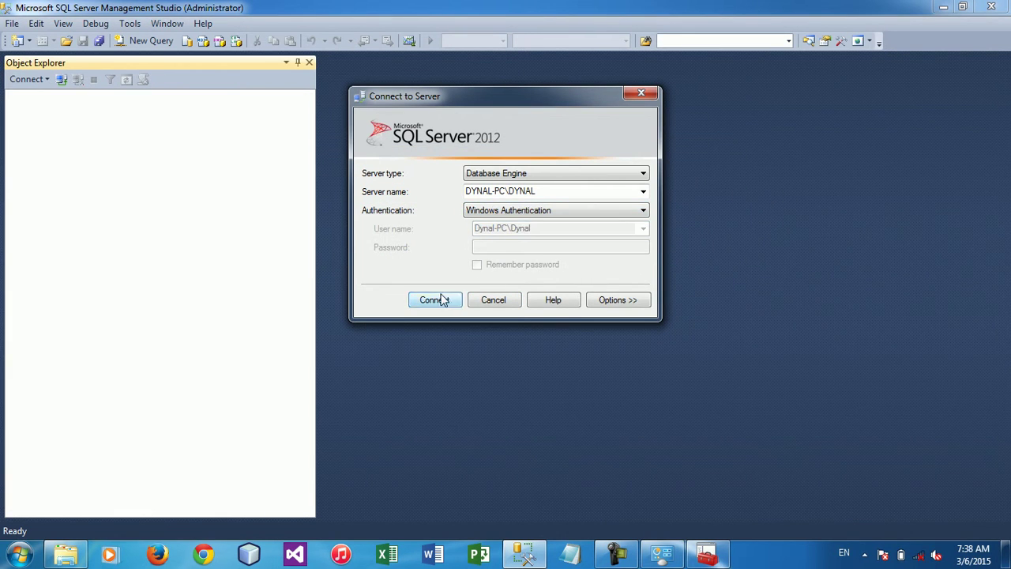
click(444, 297)
right_click(192, 104)
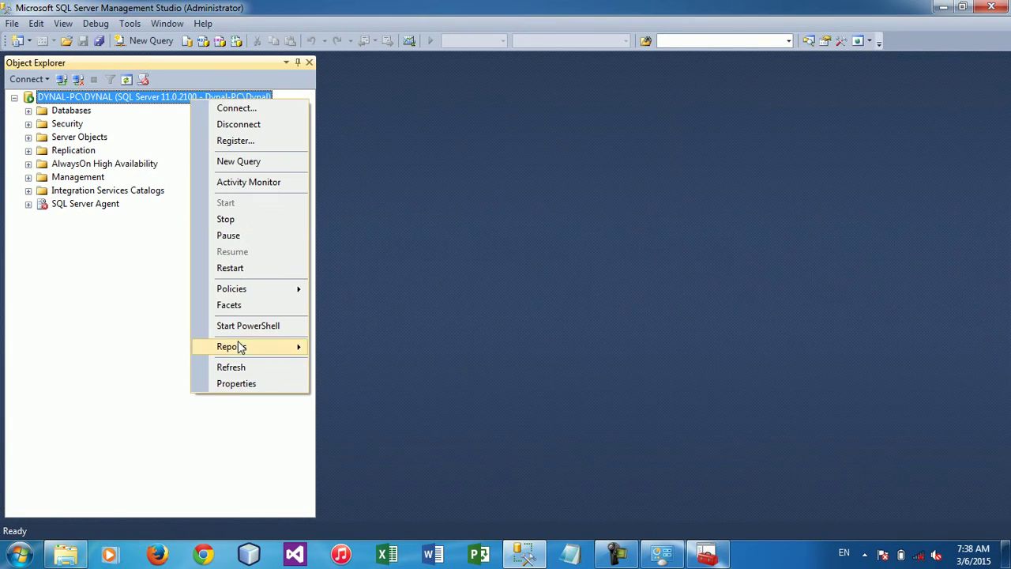
Set server authentication to SQL Server and Windows Authentication mode and acknowledge the restart notice
click(235, 384)
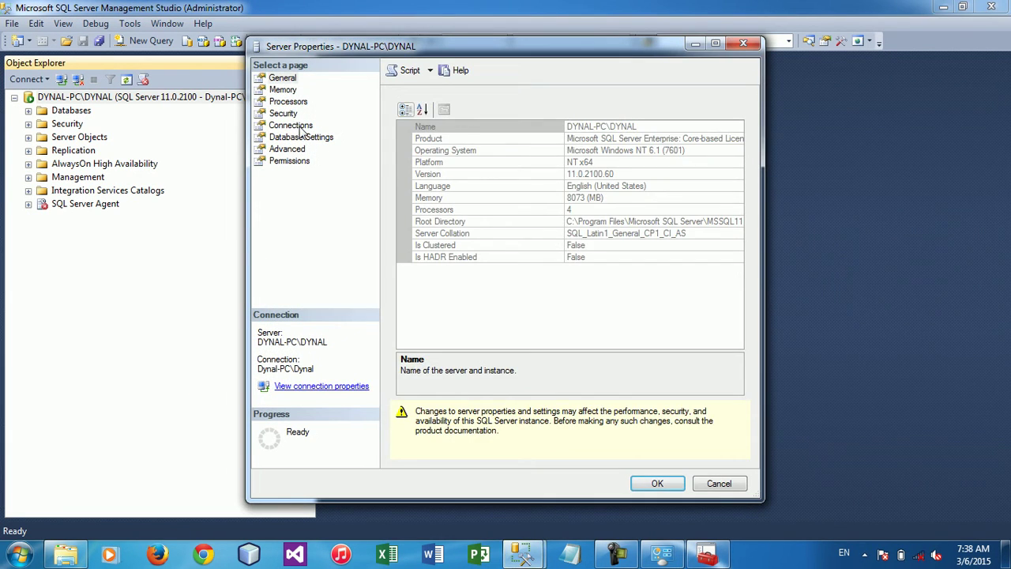
click(285, 113)
click(456, 150)
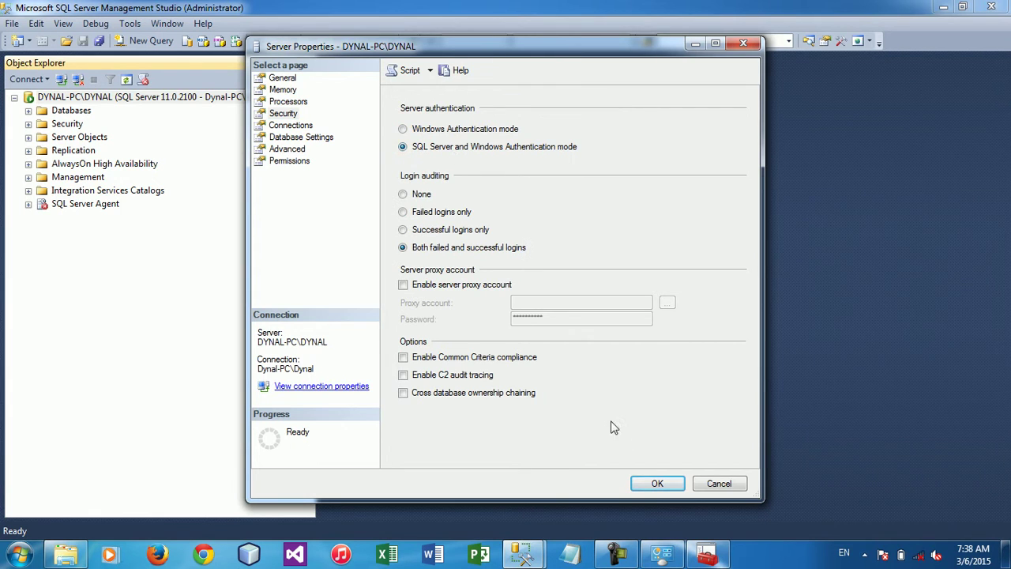
click(657, 485)
key(Return)
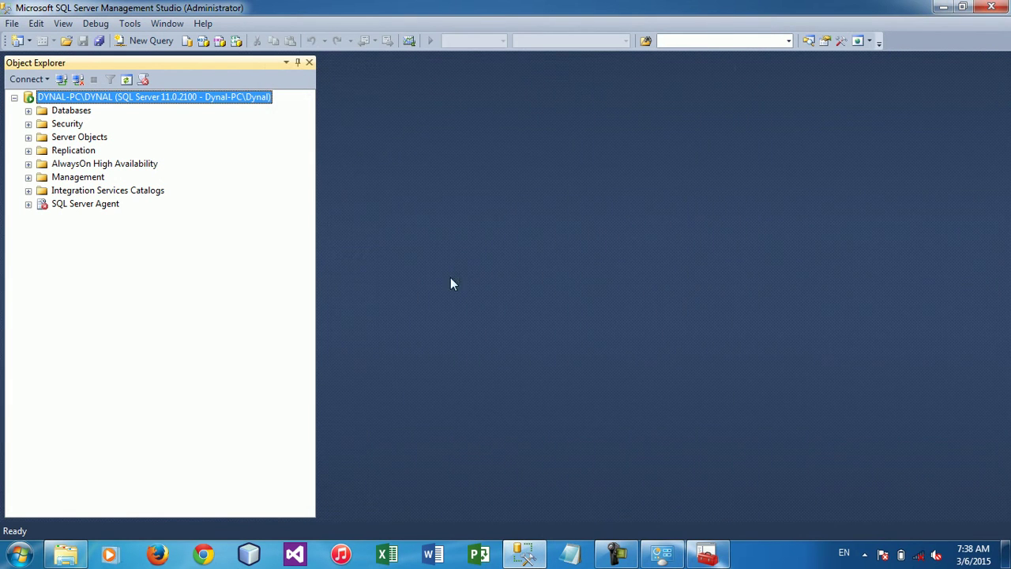
Restart the MSSQL$DYNAL service and expand the Databases folder to list its databases
right_click(199, 97)
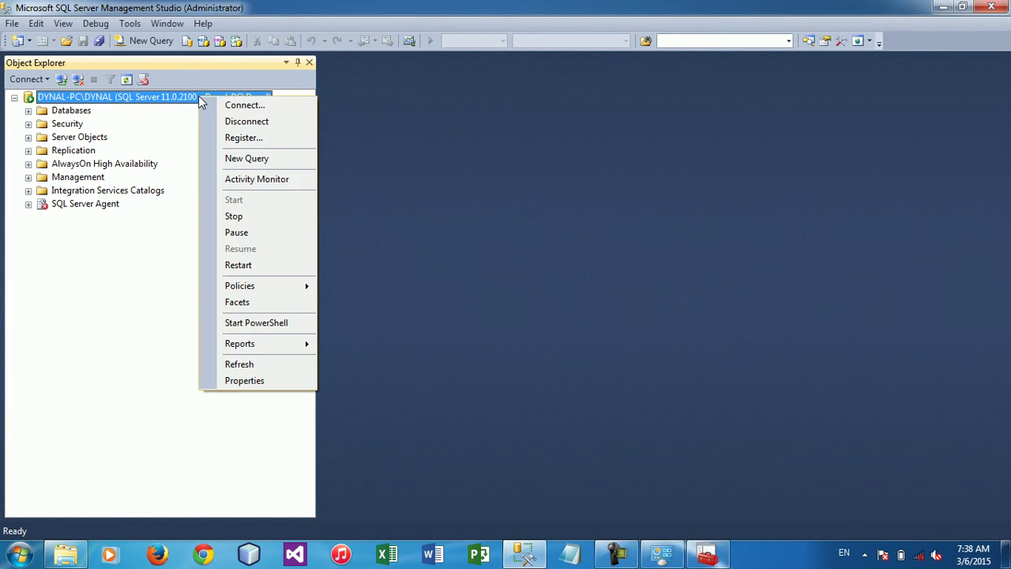
click(249, 269)
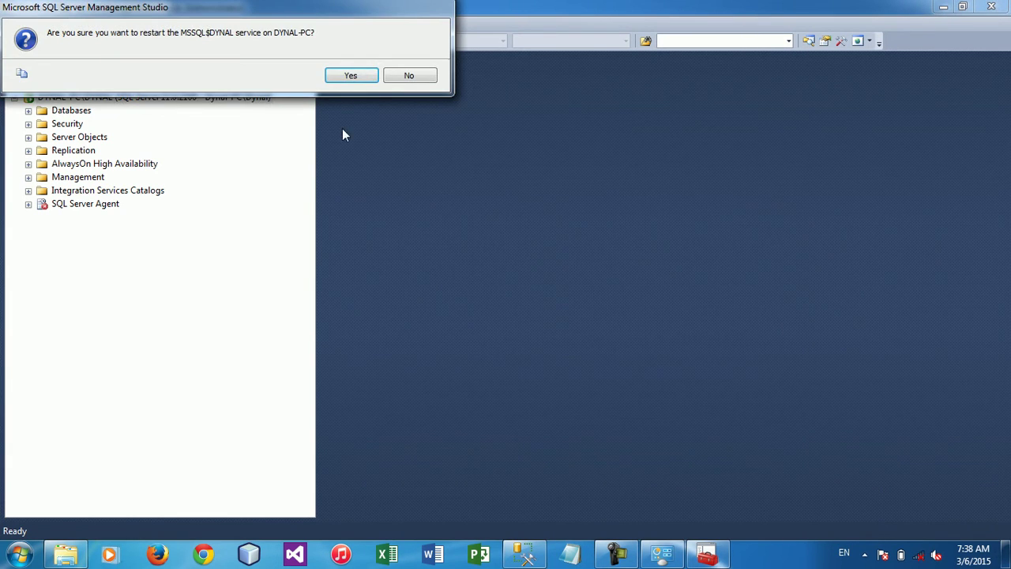
click(348, 76)
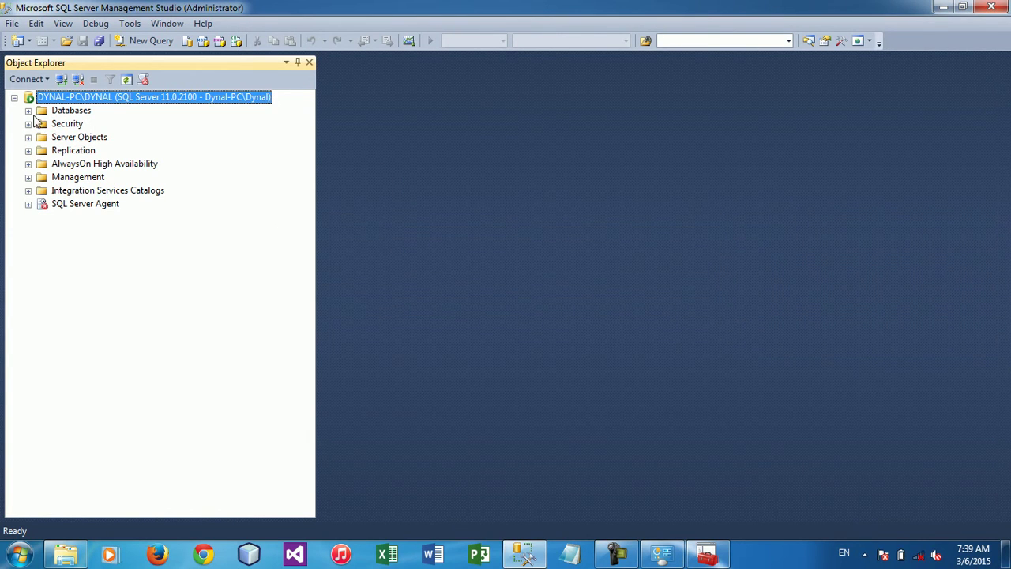
click(29, 111)
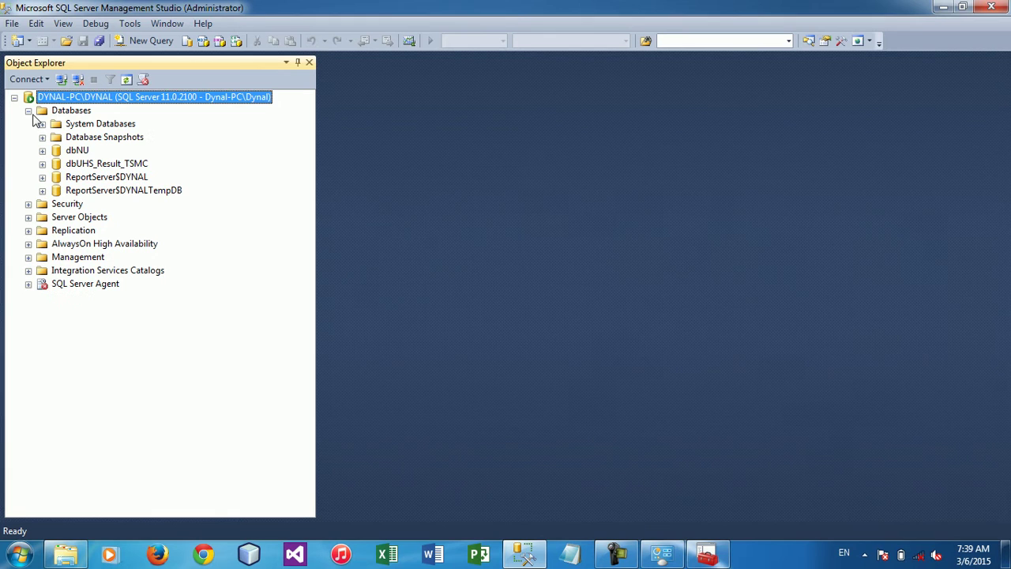
click(82, 110)
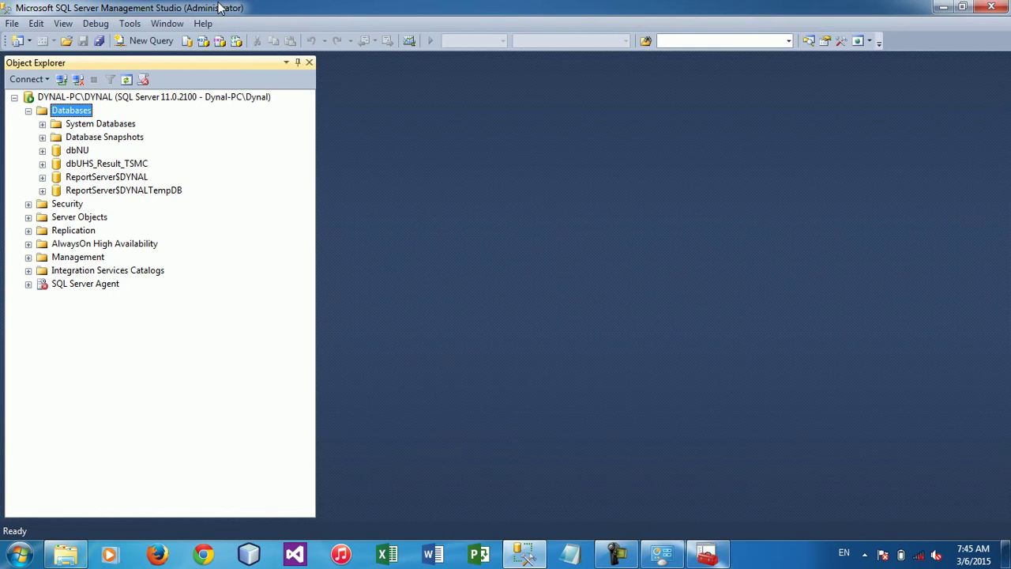
Collapse the Databases list, minimize Services and close the System control panel window
click(28, 112)
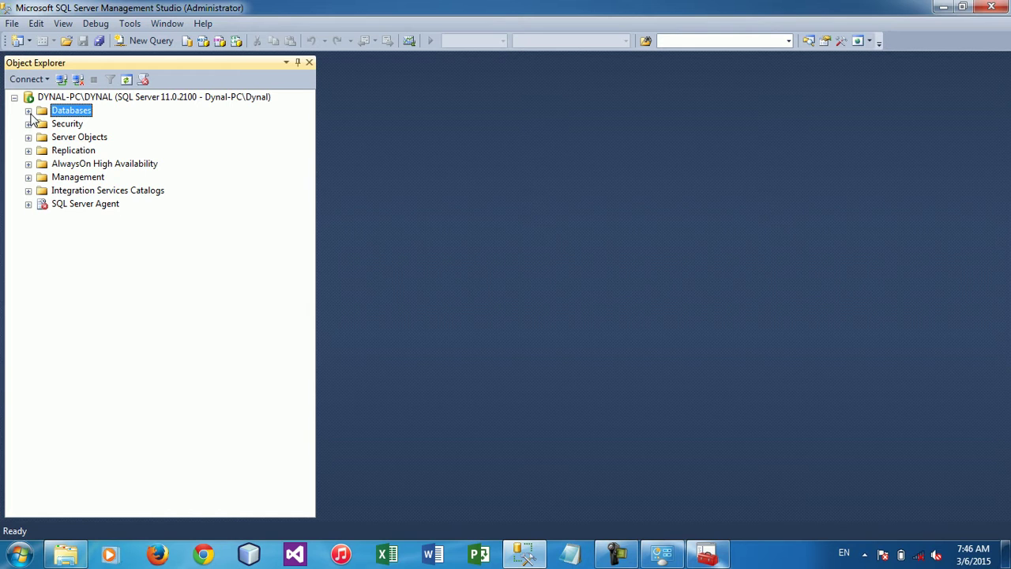
click(707, 554)
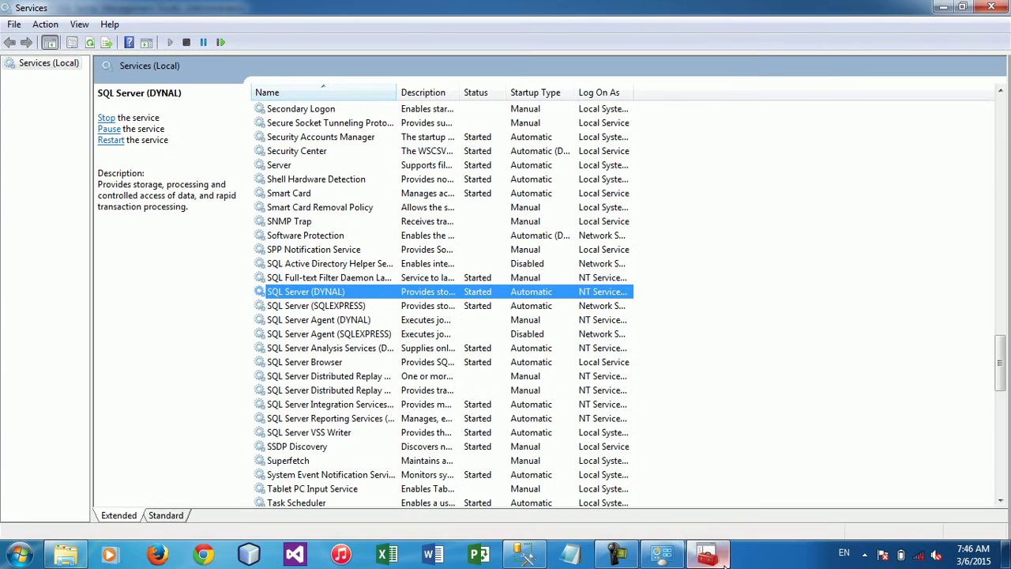
click(943, 7)
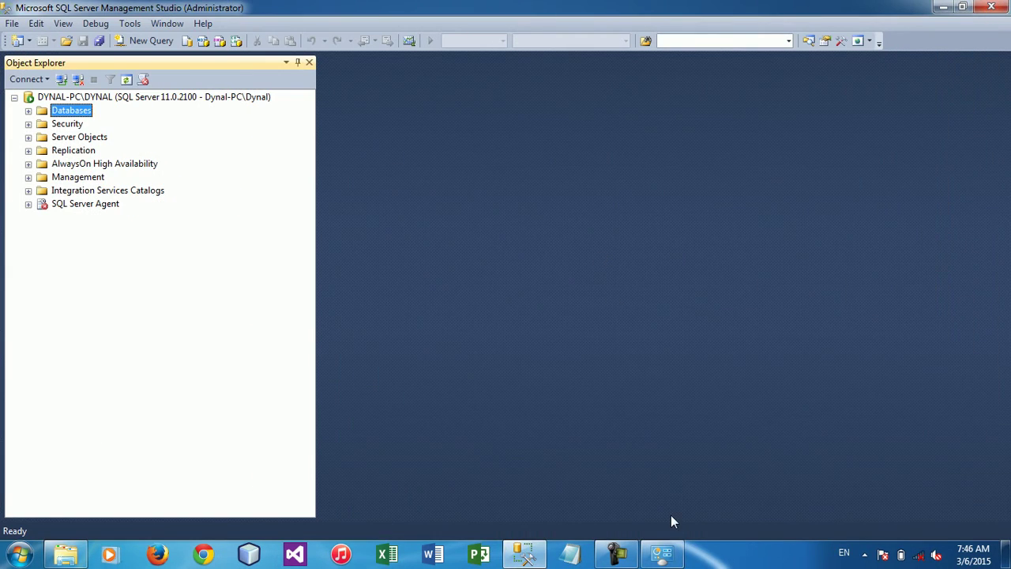
click(662, 554)
click(988, 10)
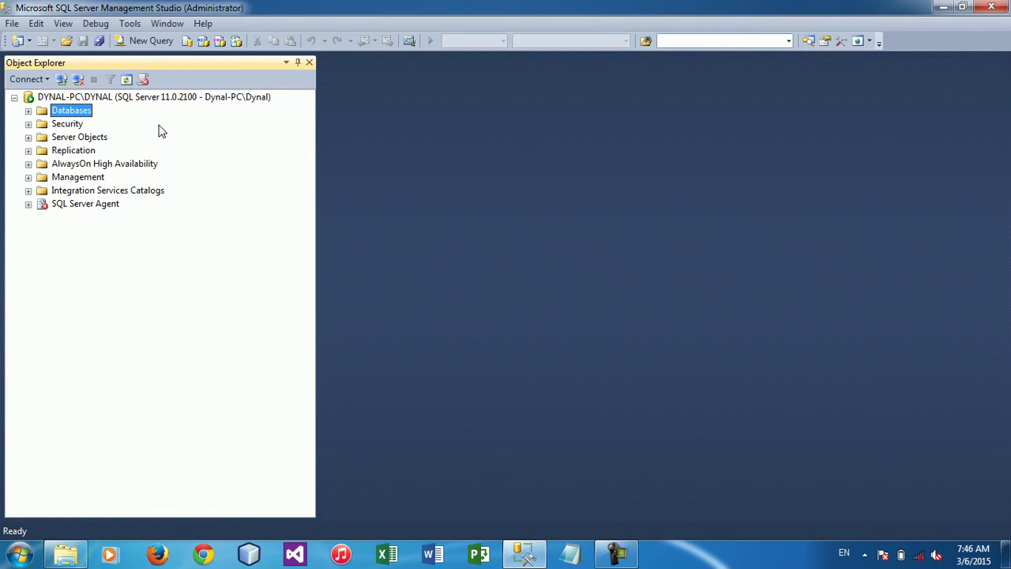
Start a New Database from the Databases folder and name it dbMorning
right_click(76, 113)
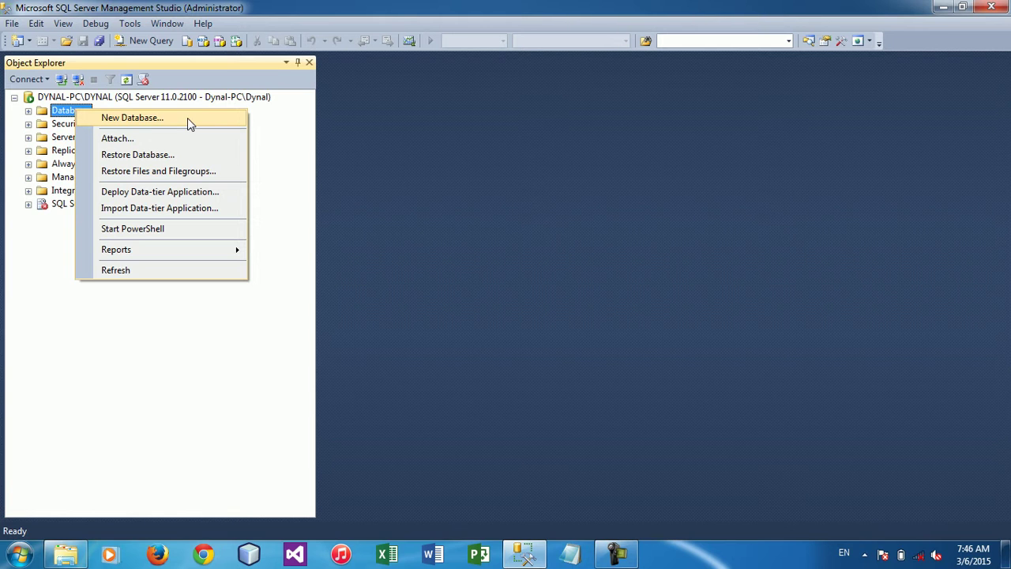
right_click(64, 112)
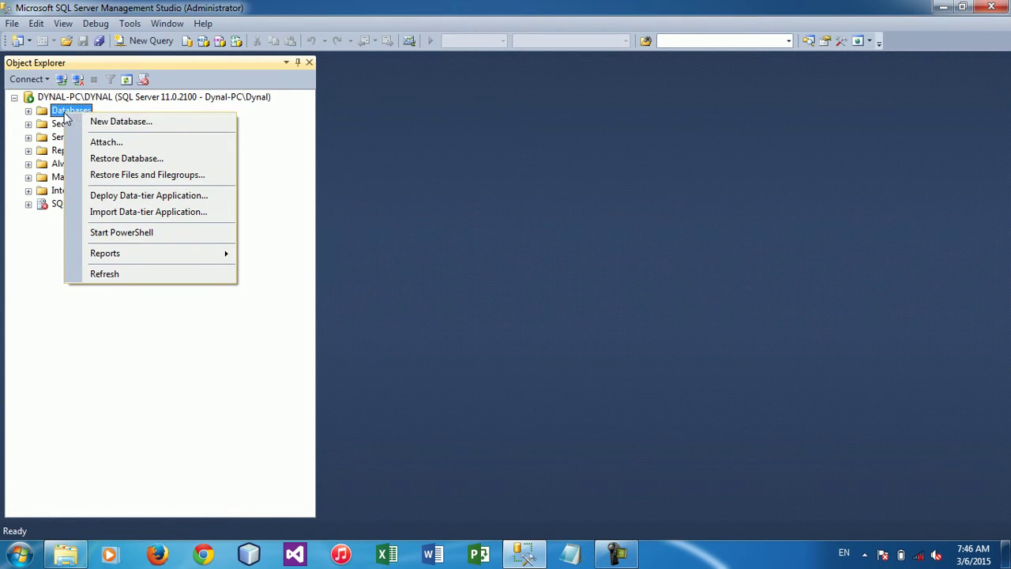
click(176, 124)
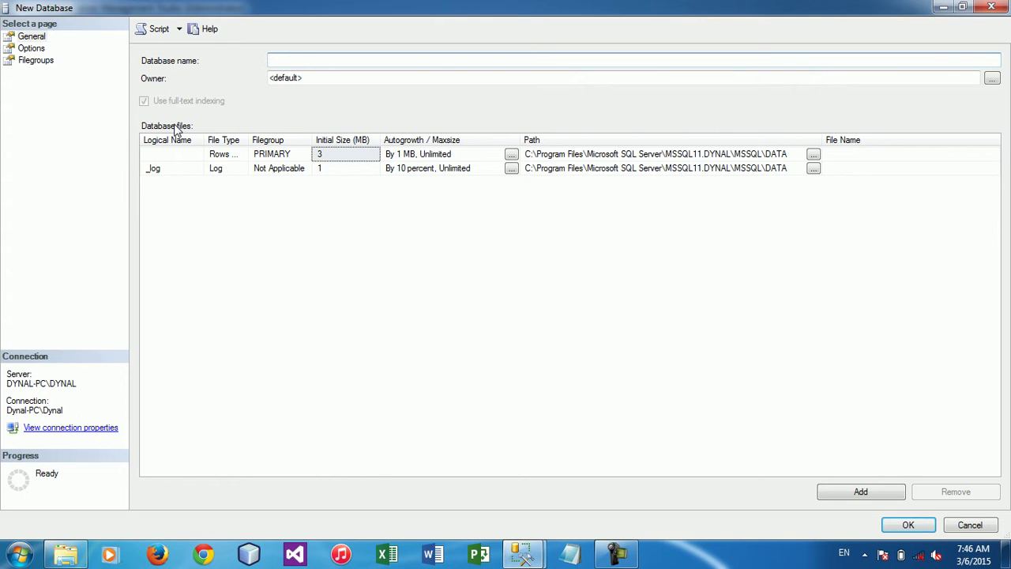
text(dbMorning)
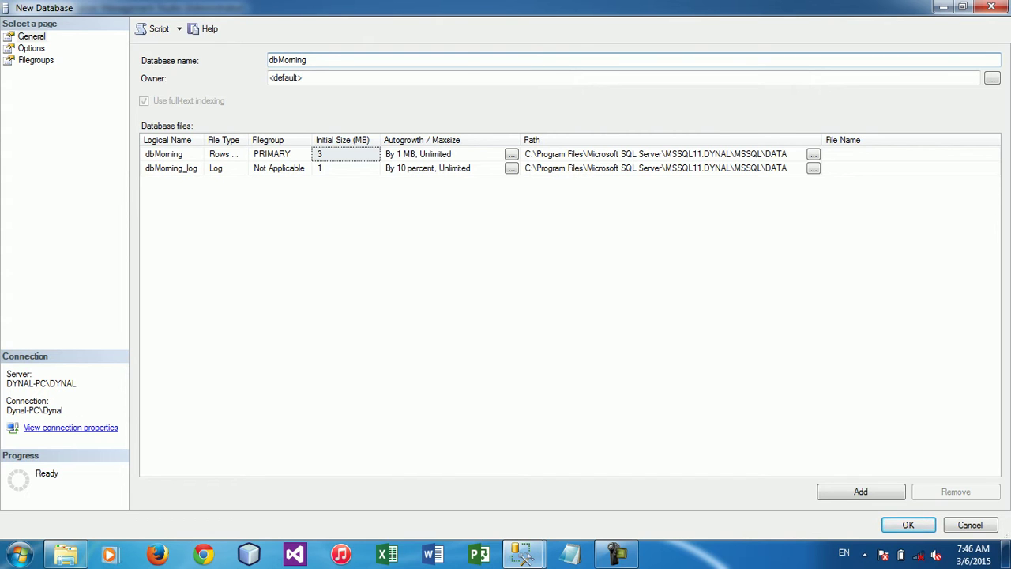
Review the dbMorning and dbMorning_log logical names and storage paths, leaving them unchanged
click(204, 138)
drag(204, 138, 76, 155)
click(196, 155)
click(211, 169)
drag(204, 167, 103, 167)
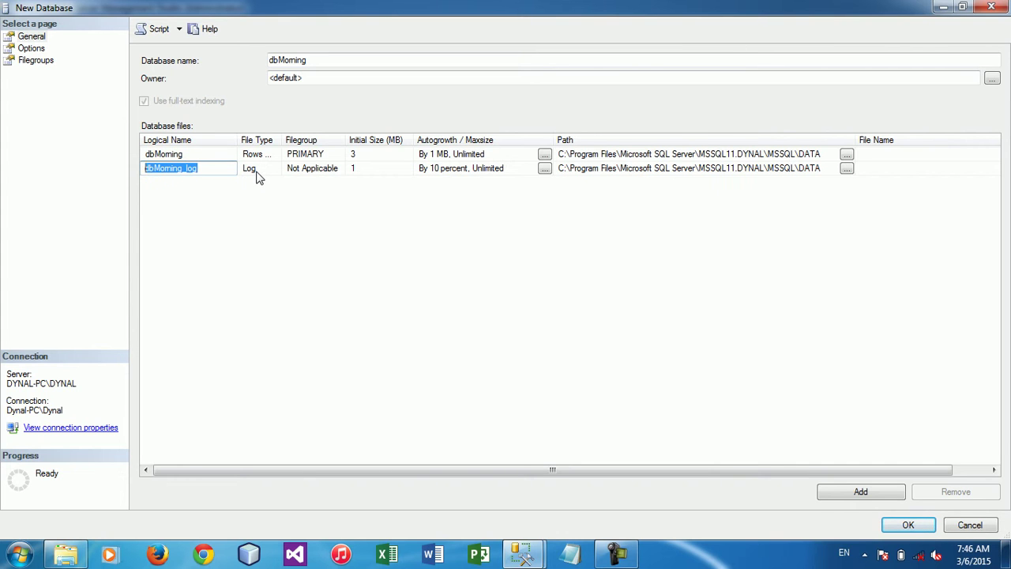
click(201, 160)
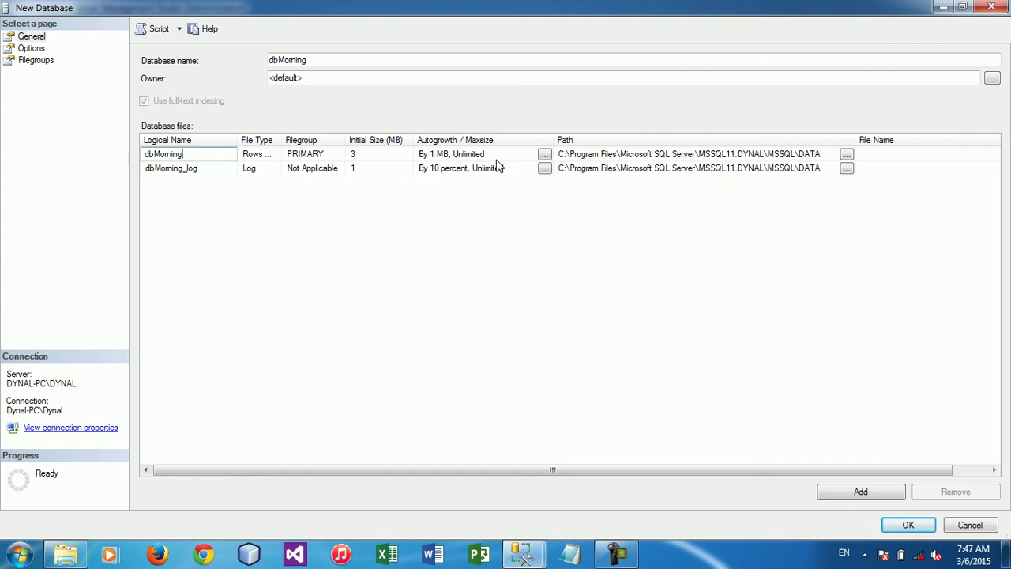
click(711, 156)
click(689, 169)
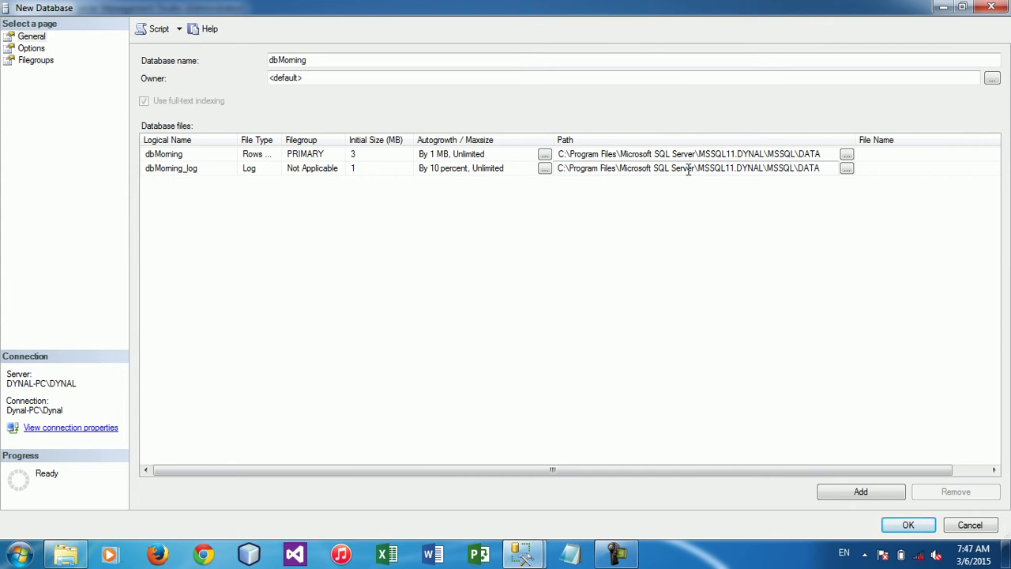
Try several initial sizes for the data file, then set it back to 3 MB
click(388, 155)
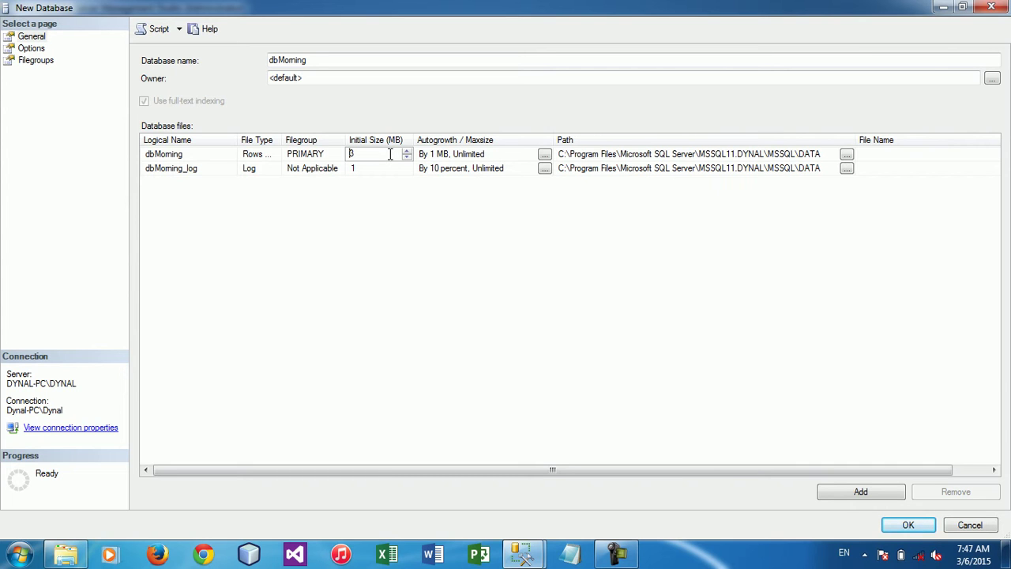
drag(386, 153, 336, 152)
click(406, 157)
click(408, 152)
click(408, 152)
click(407, 153)
click(407, 158)
click(369, 152)
drag(369, 153, 336, 150)
text(3)
Keep the log file at 1 MB and open dbMorning's autogrowth settings
click(394, 167)
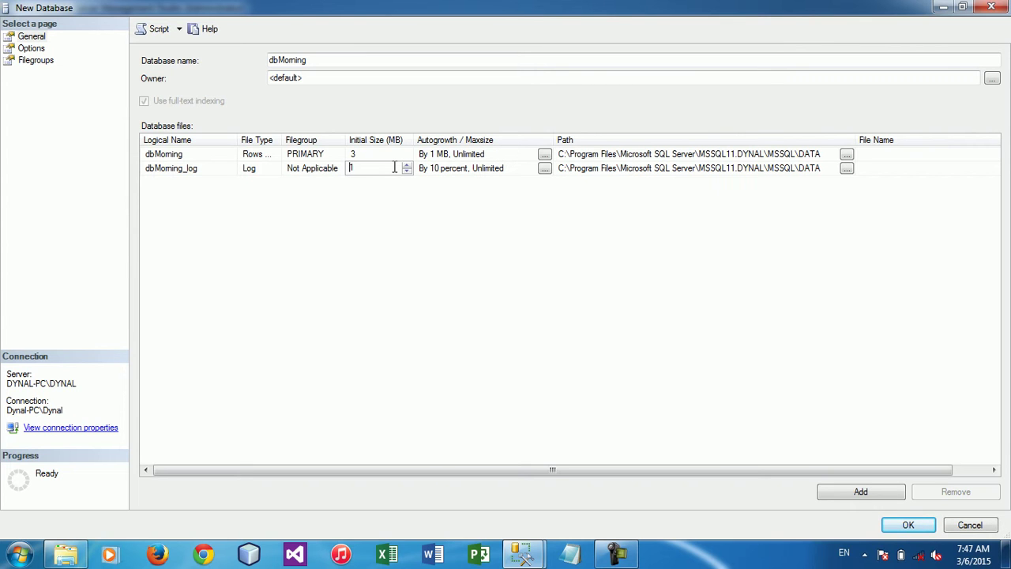
click(407, 165)
click(408, 171)
click(369, 155)
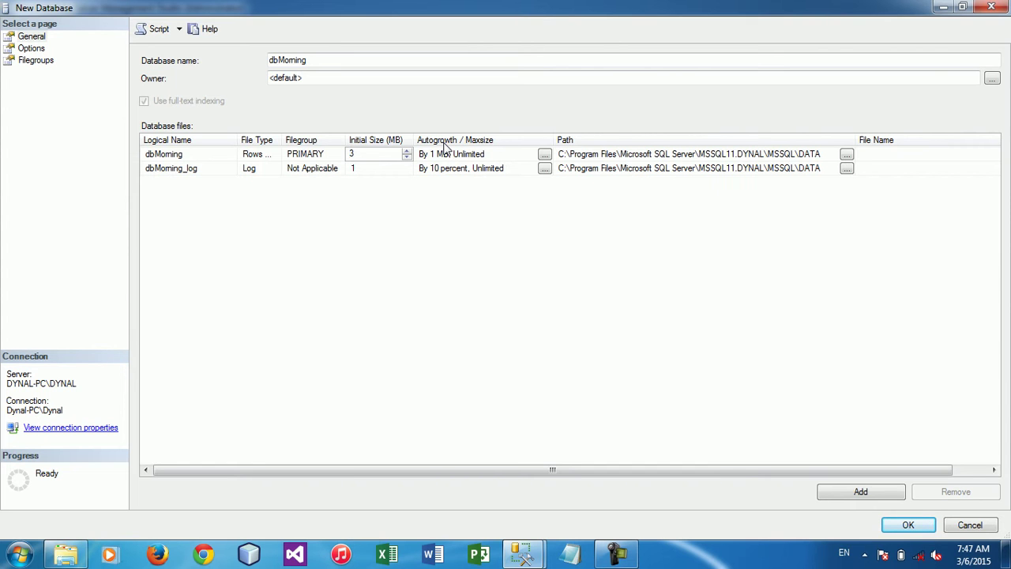
click(545, 154)
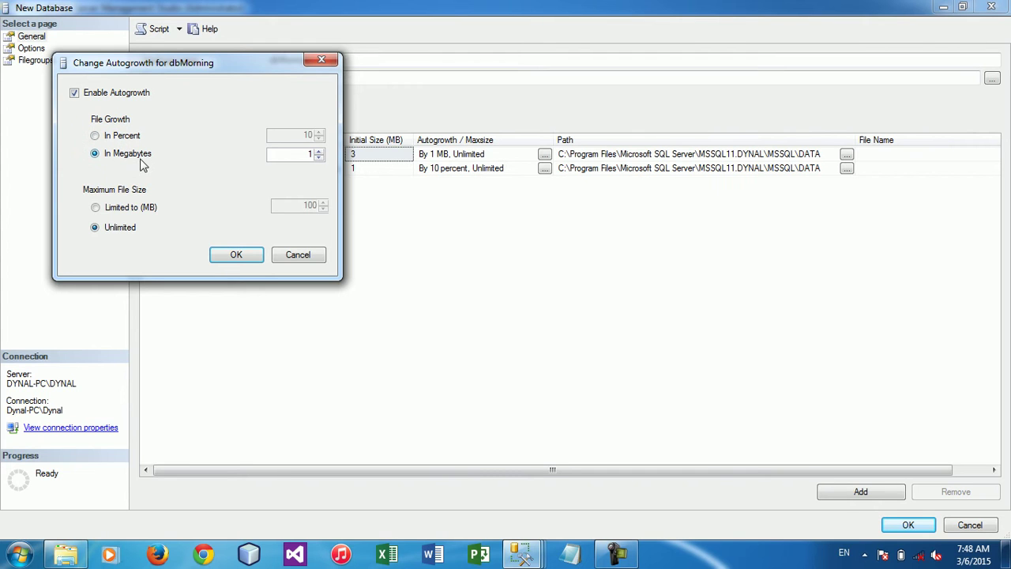
click(130, 141)
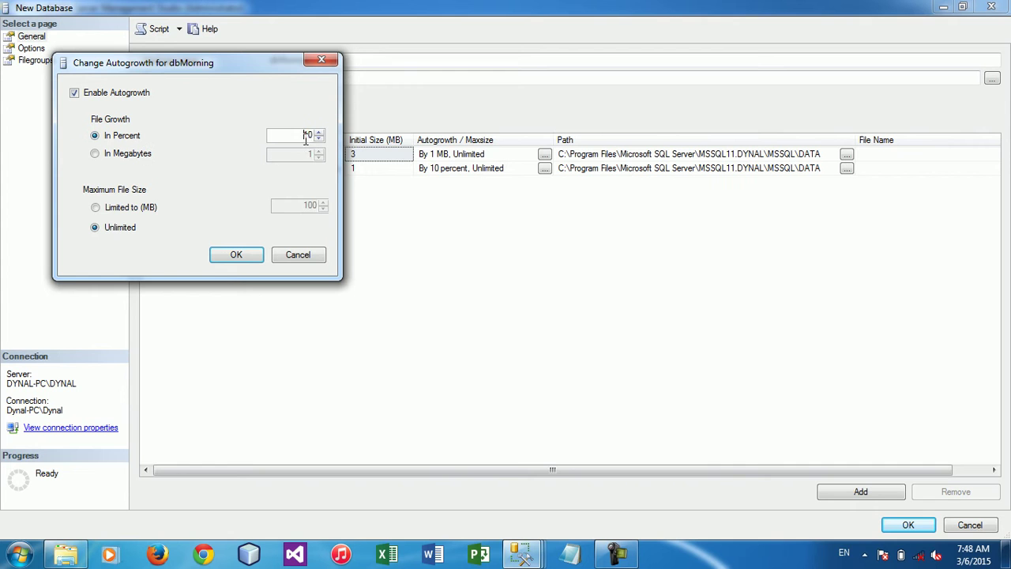
drag(254, 69, 373, 223)
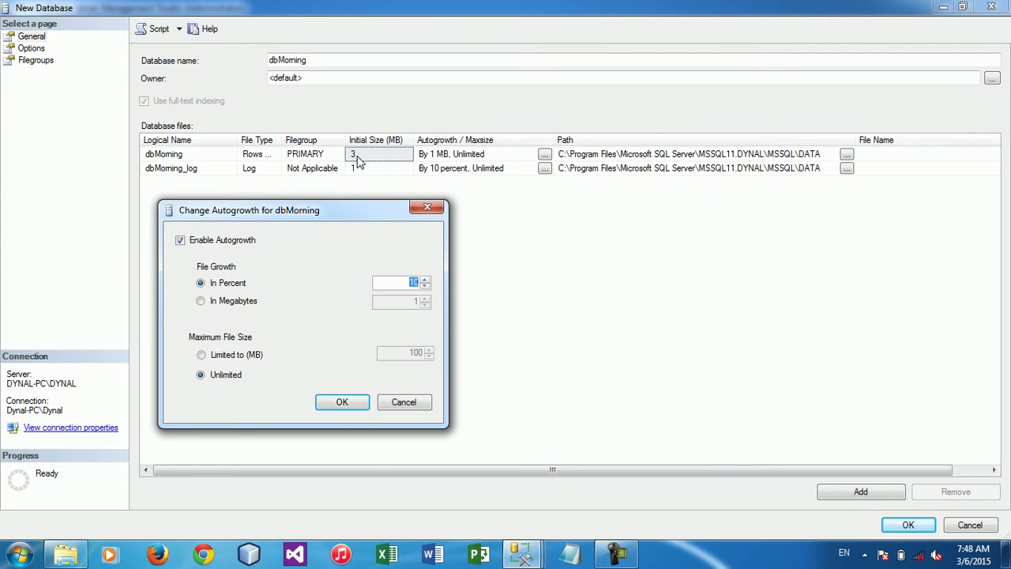
drag(316, 212, 316, 198)
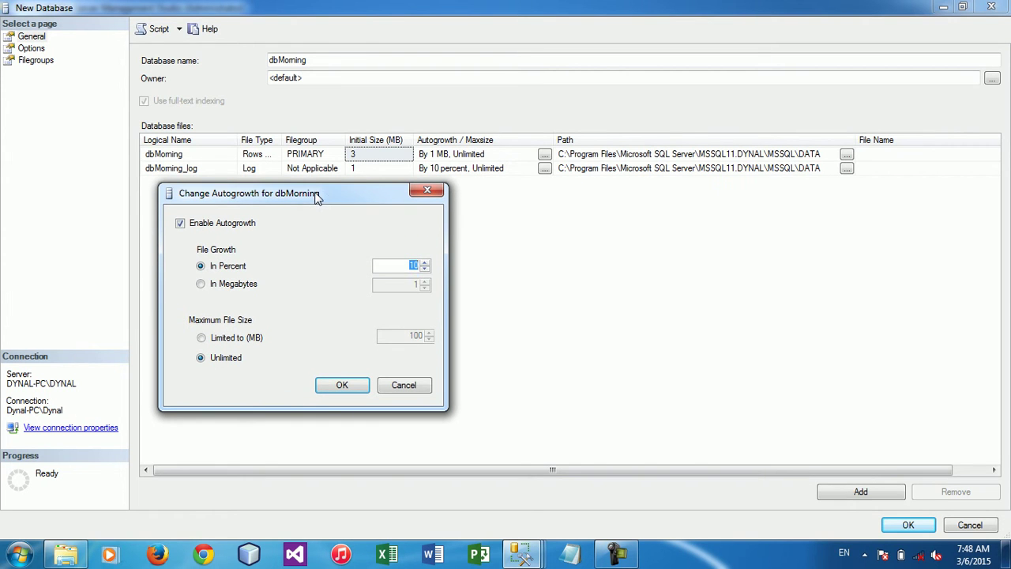
click(254, 289)
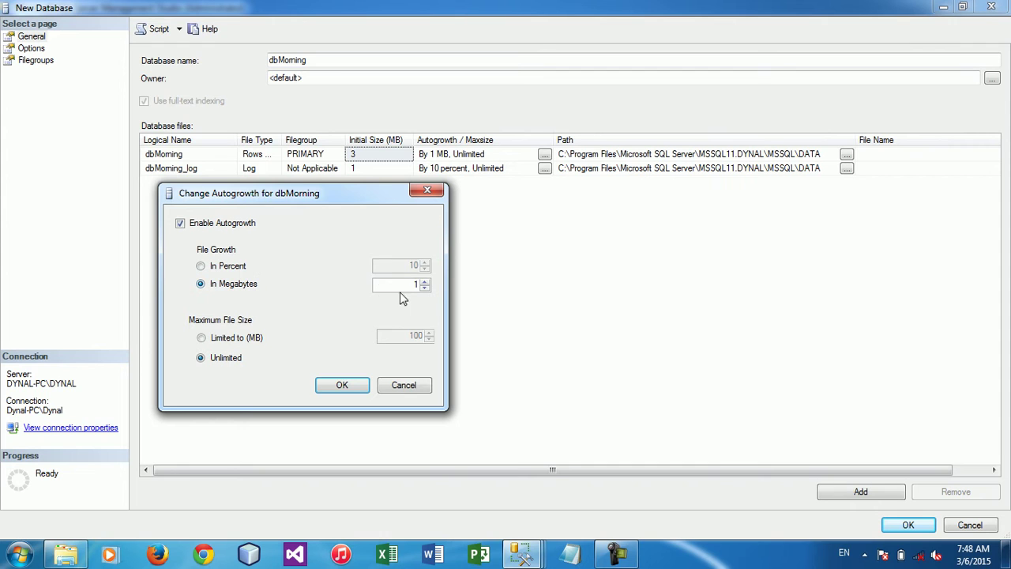
drag(406, 284, 423, 284)
click(425, 281)
click(425, 288)
click(237, 340)
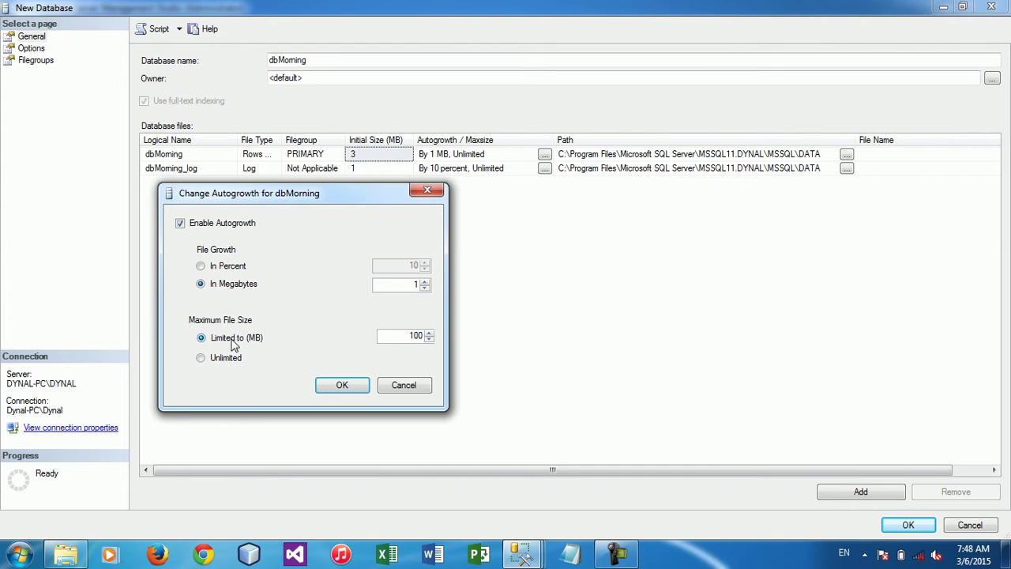
double_click(397, 336)
click(232, 362)
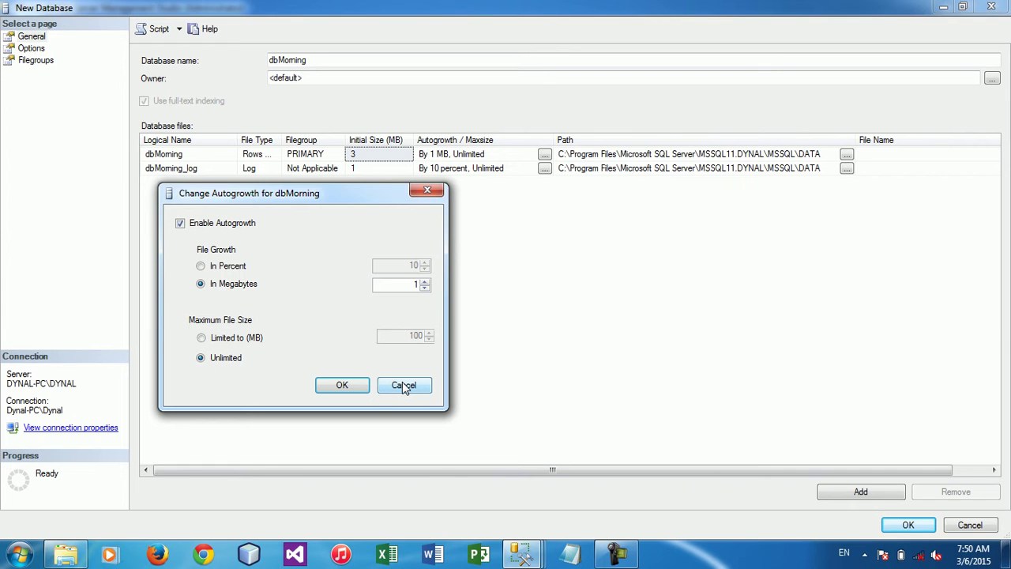
Close autogrowth, create dbMorning, and expand it under Databases
click(348, 386)
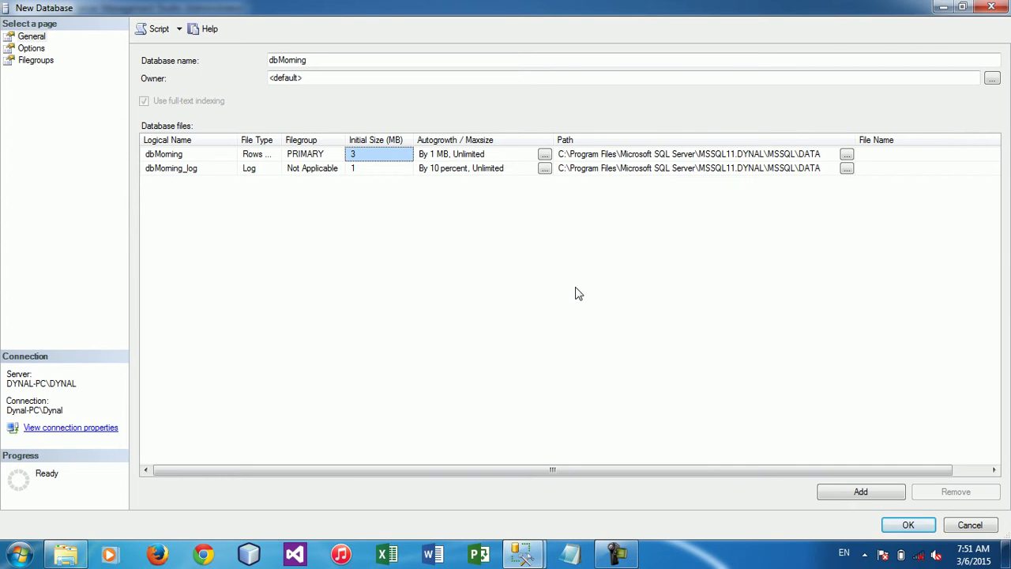
click(910, 530)
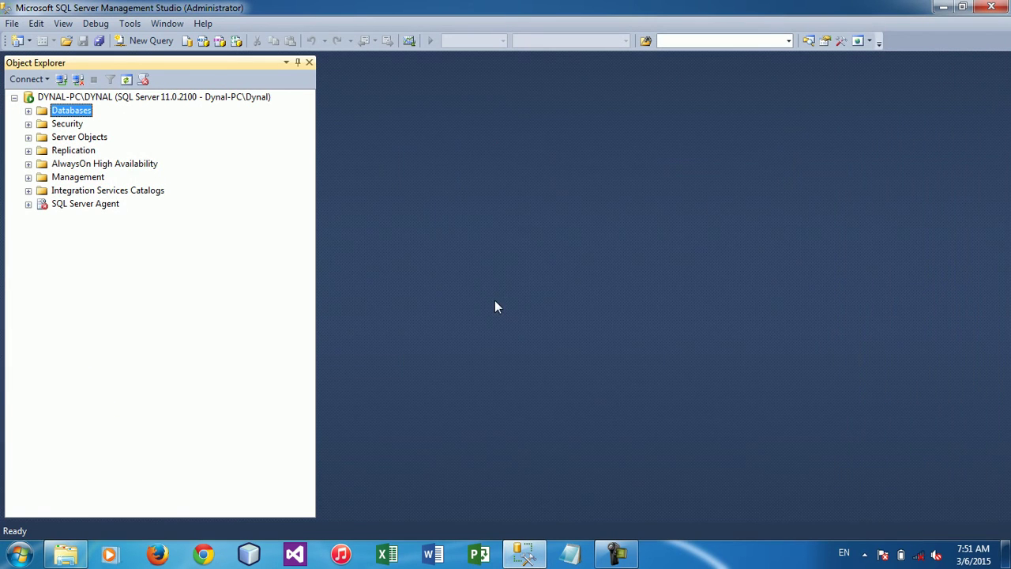
click(28, 111)
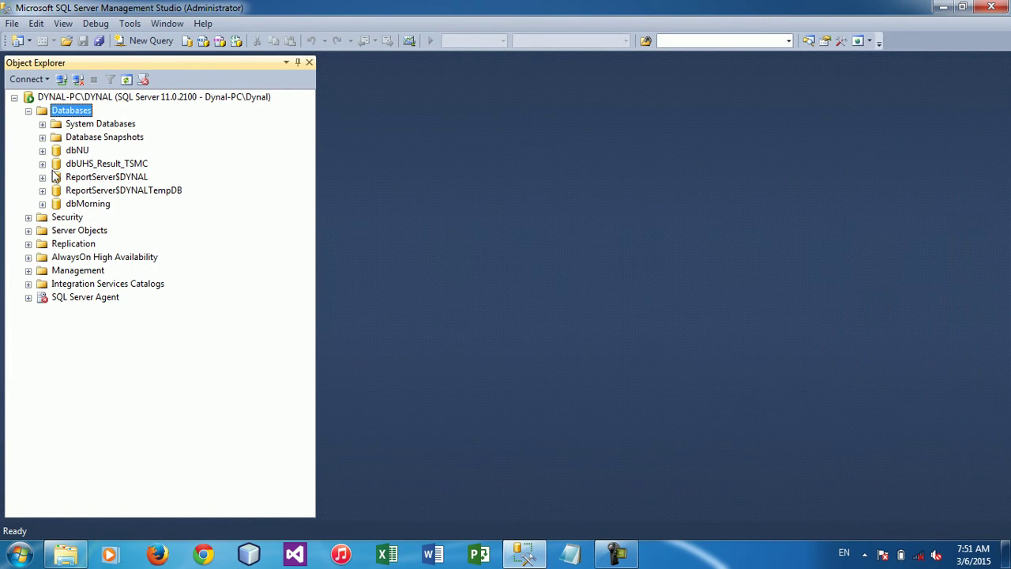
click(91, 204)
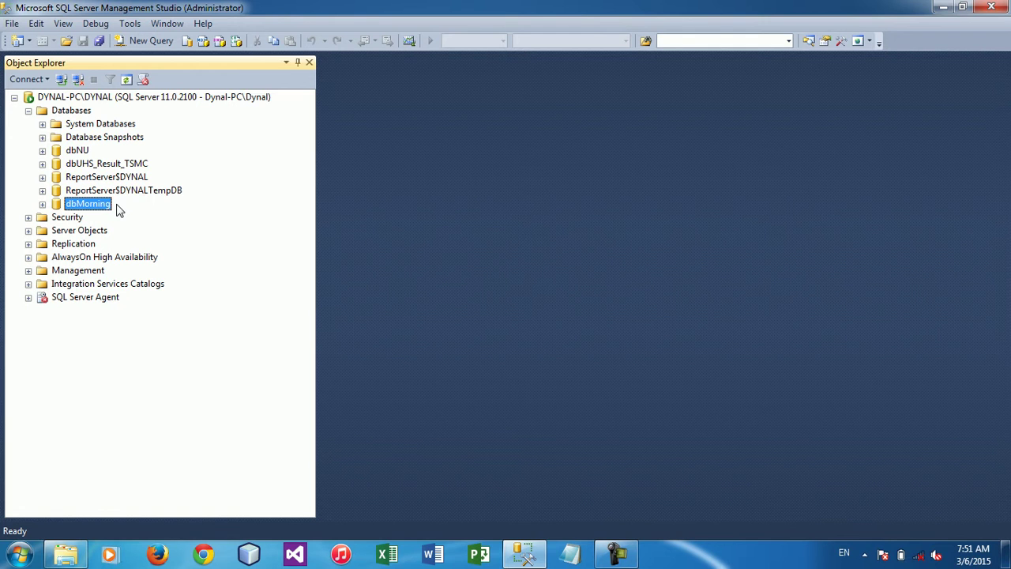
click(42, 204)
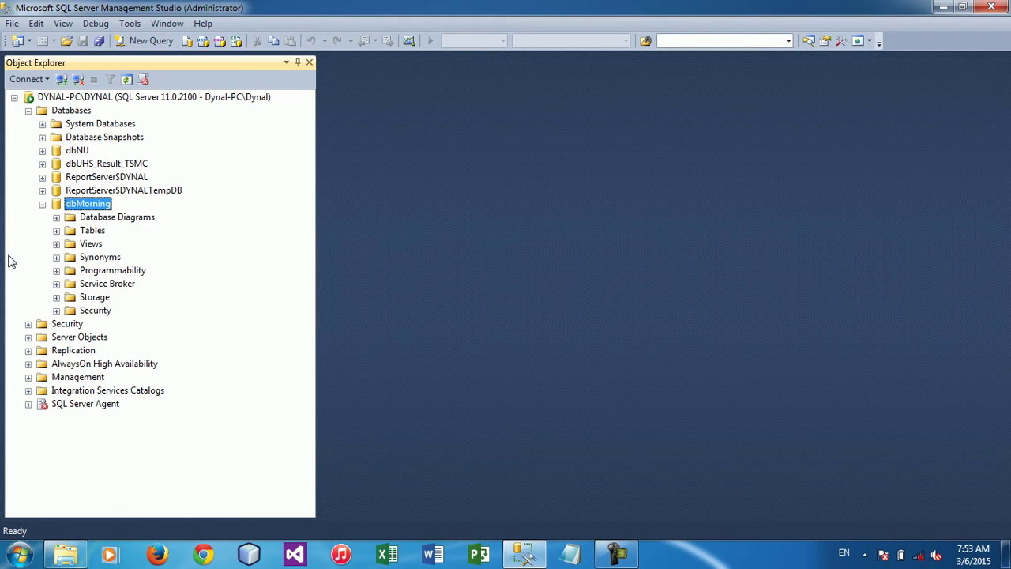
Open dbMorning's Properties Files page and select the data file's storage path
right_click(96, 206)
click(139, 420)
click(27, 49)
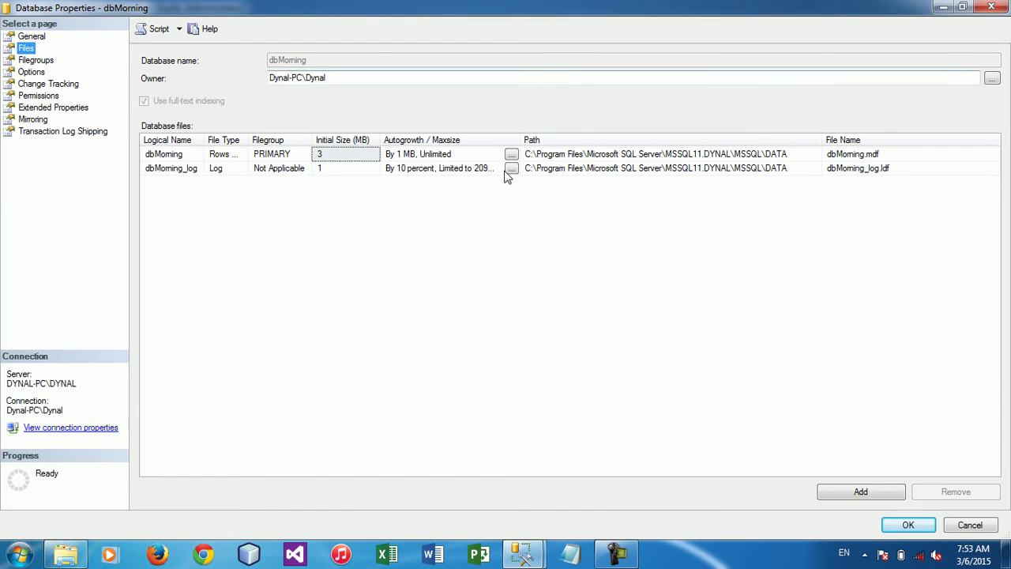
click(618, 155)
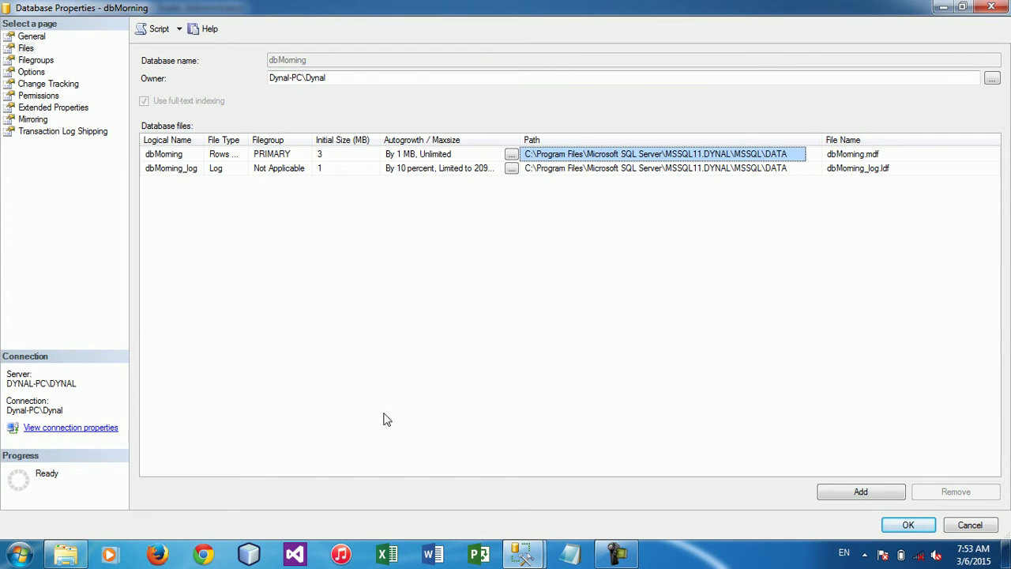
click(66, 554)
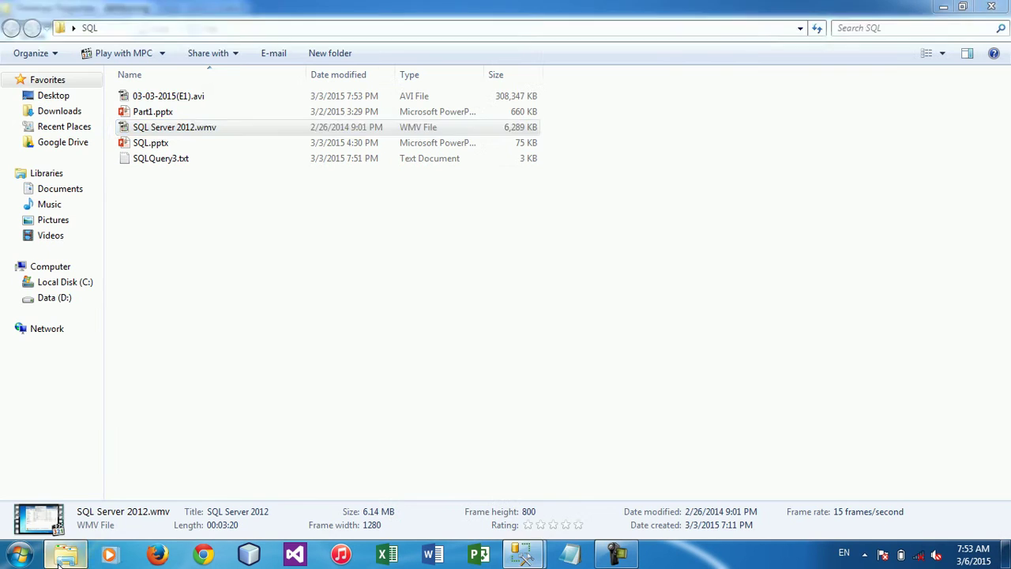
Copy dbMorning.mdf and dbMorning_log.ldf from the SQL Server DATA folder to the desktop
click(271, 29)
text(C:\Program Files\Microsoft SQL Server\MSSQL11.DYNAL\MSSQL\DATA)
key(Return)
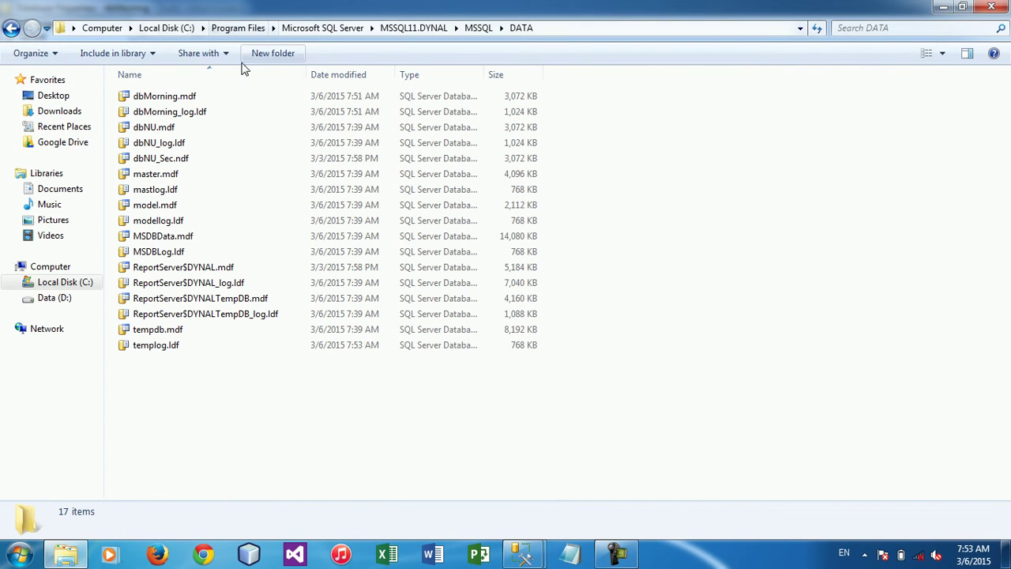
click(198, 96)
key(shift+Down)
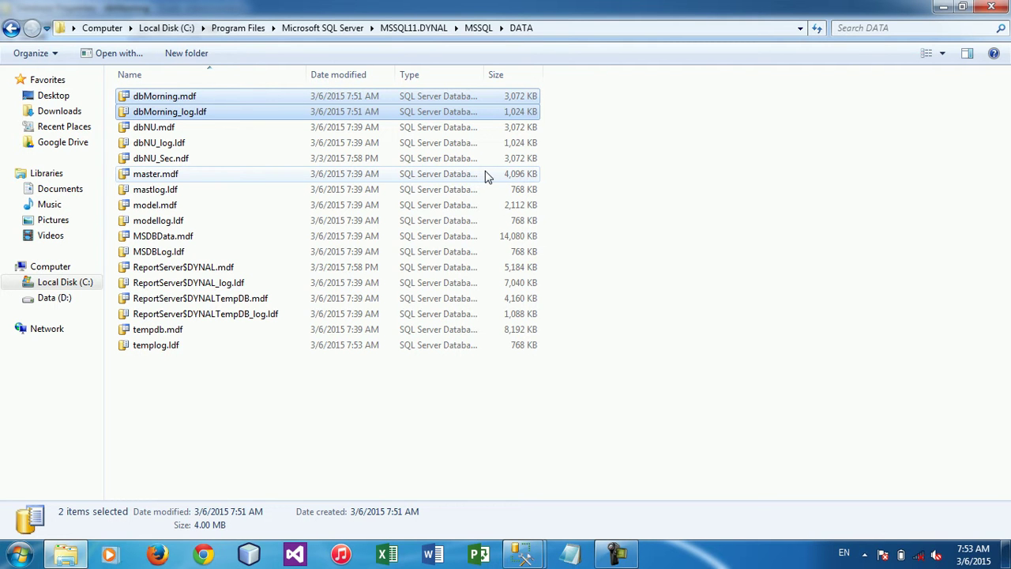
key(super+d)
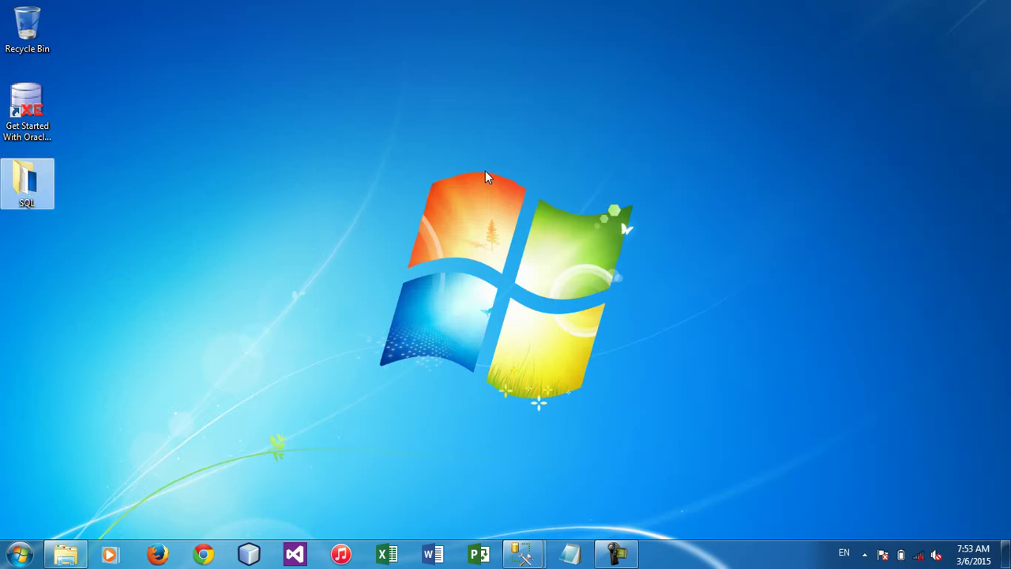
key(ctrl+v)
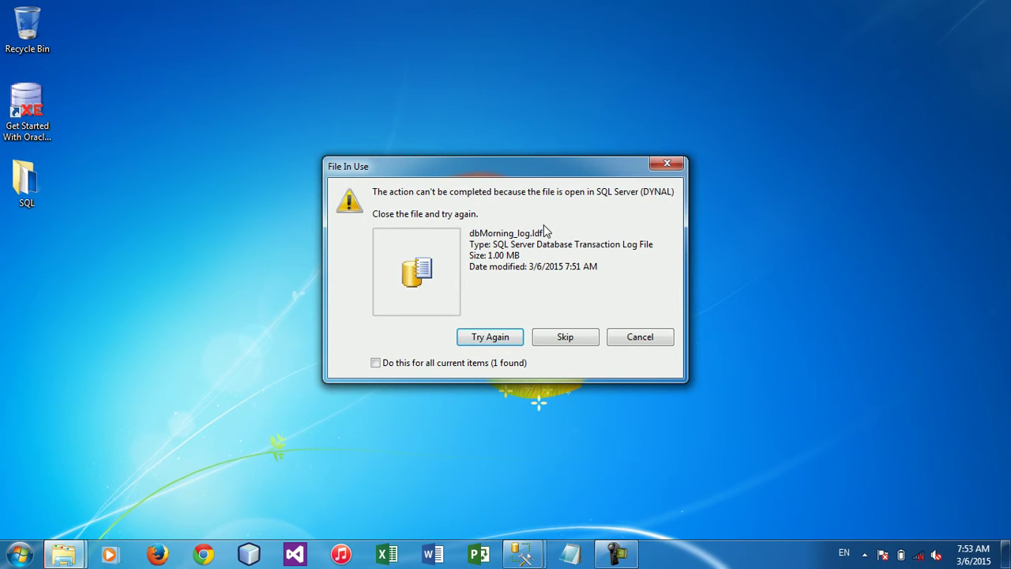
Close all Management Studio windows and retry copying the locked dbMorning_log.ldf
click(522, 560)
right_click(523, 559)
click(526, 517)
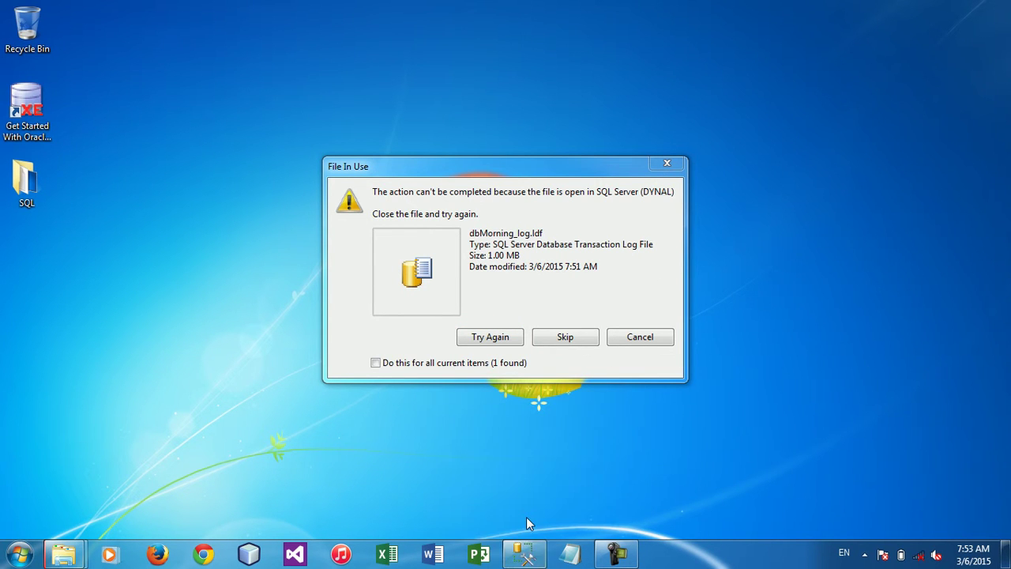
click(506, 338)
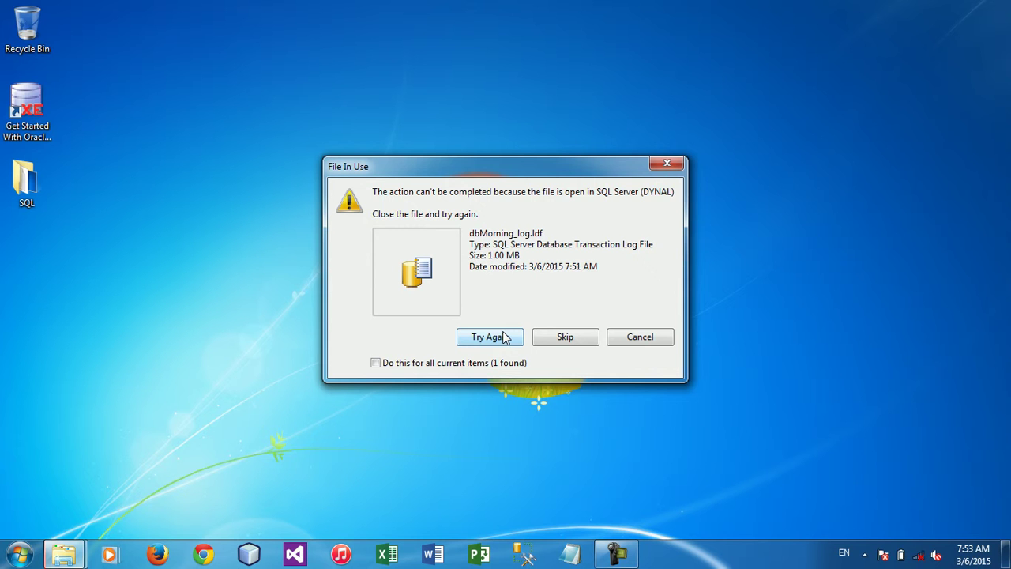
key(super+r)
Stop the SQL Server (DYNAL) service via services.msc and retry the blocked copy
text(services.msc)
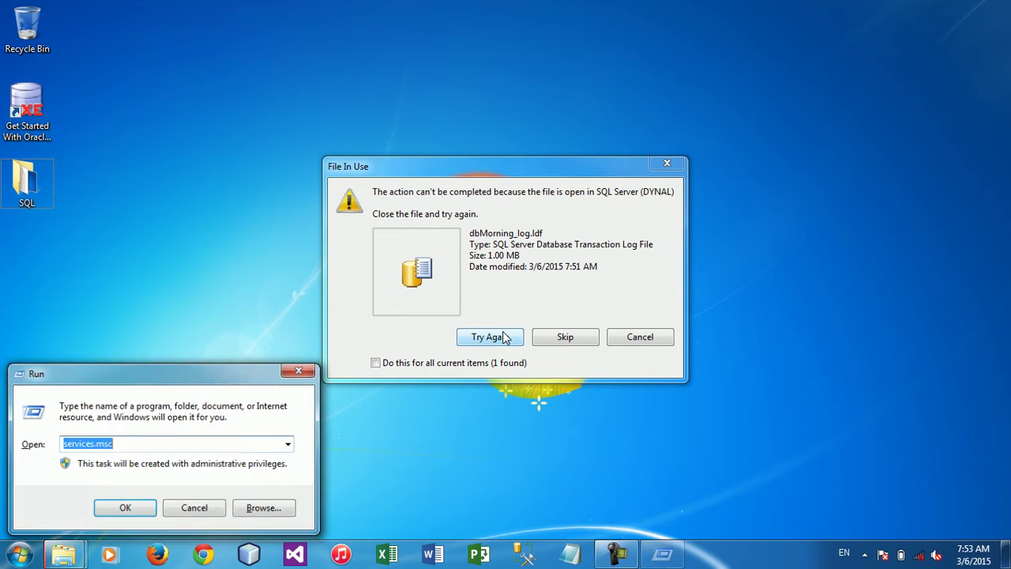
key(Return)
click(372, 286)
key(s)
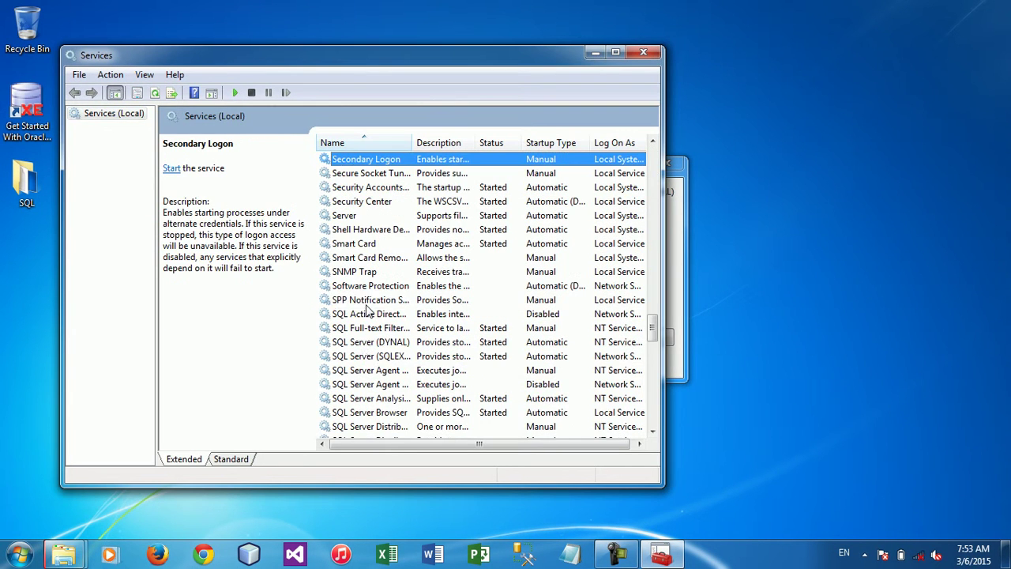
click(373, 333)
right_click(366, 341)
click(399, 363)
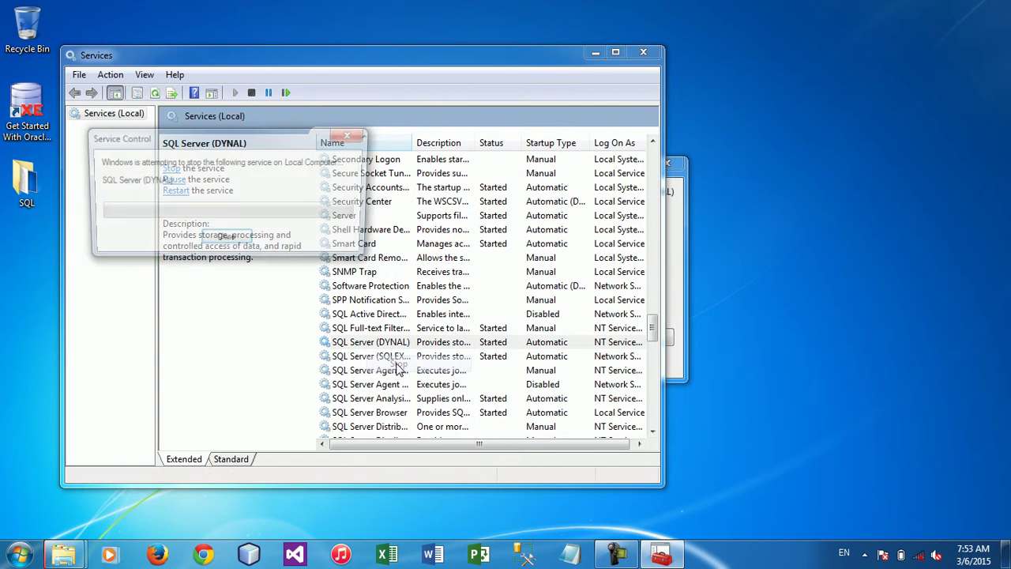
click(669, 371)
click(489, 338)
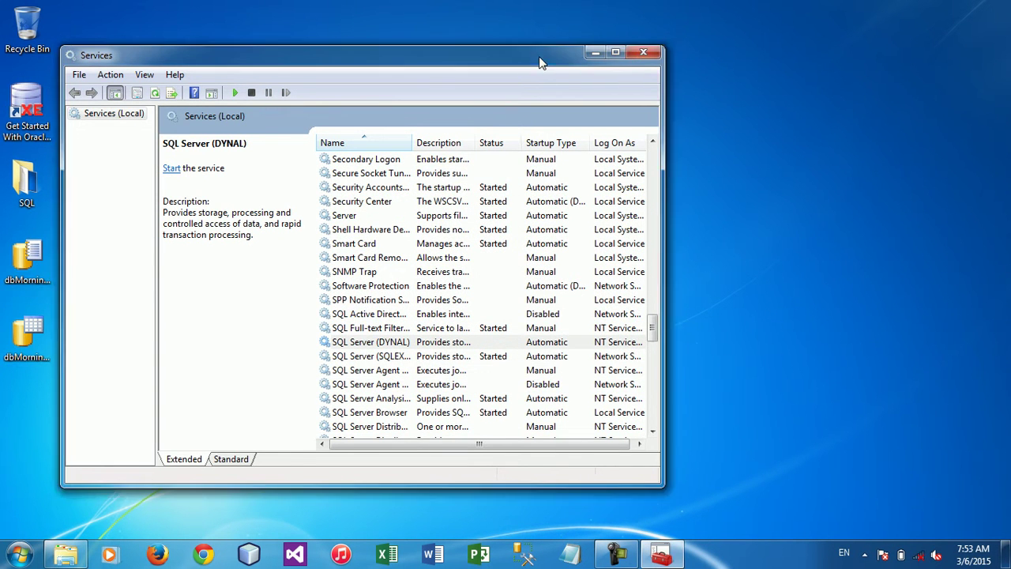
Select the copied dbMorning files on the desktop and start SQL Server (DYNAL) again
drag(537, 62, 672, 49)
drag(91, 238, 10, 387)
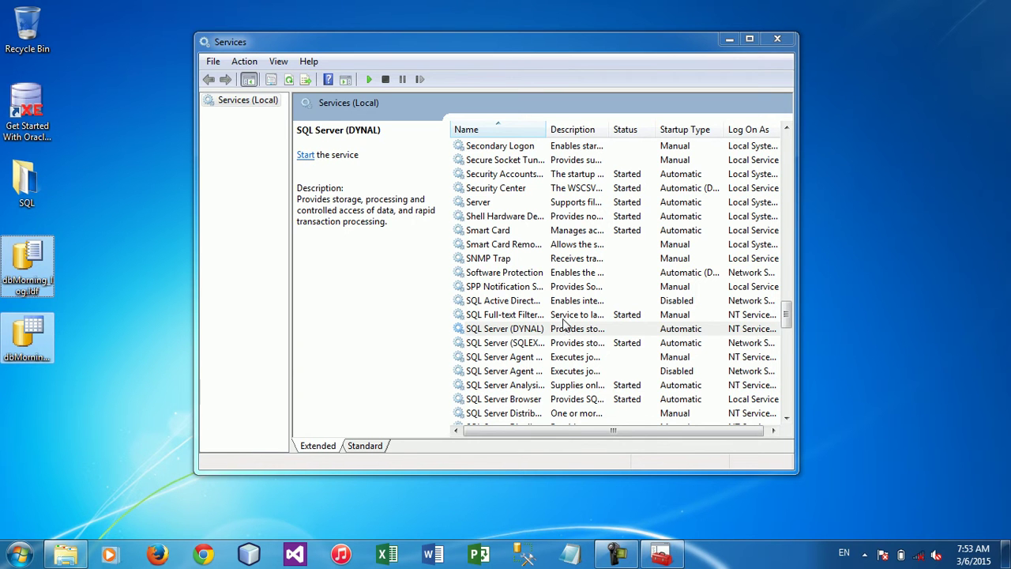
right_click(550, 332)
click(579, 335)
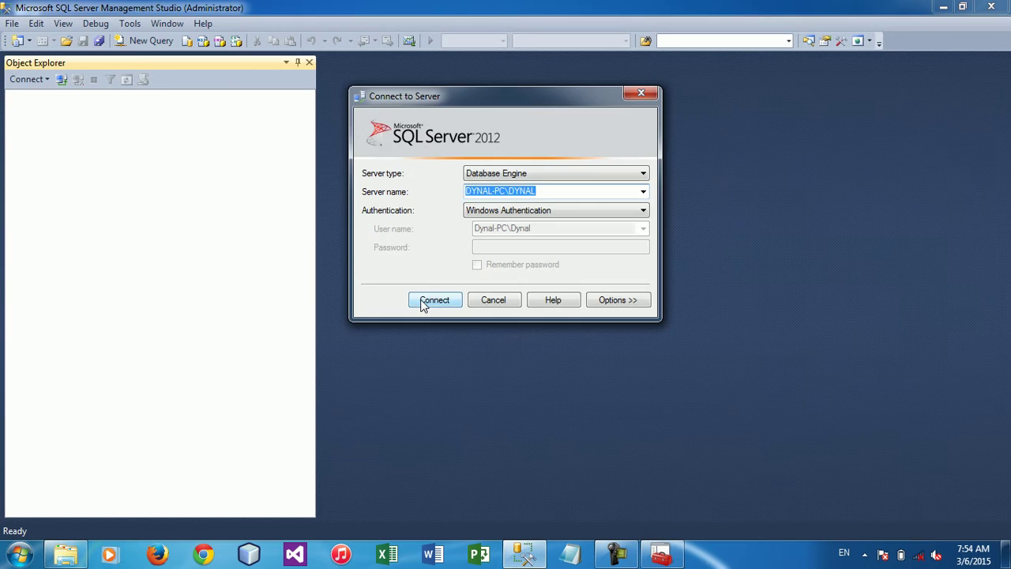
Reconnect to DYNAL and delete the dbMorning database
click(423, 301)
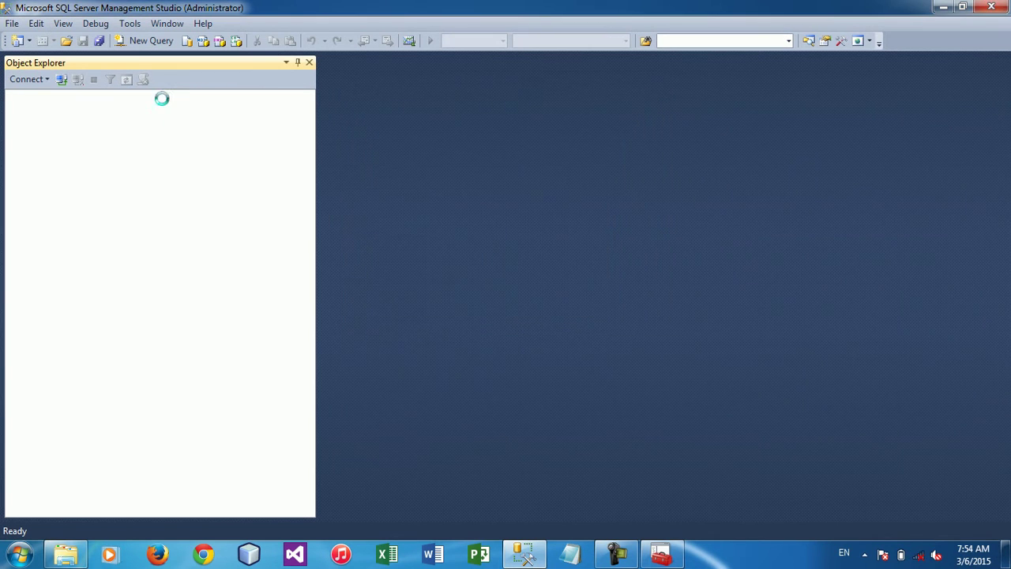
click(28, 110)
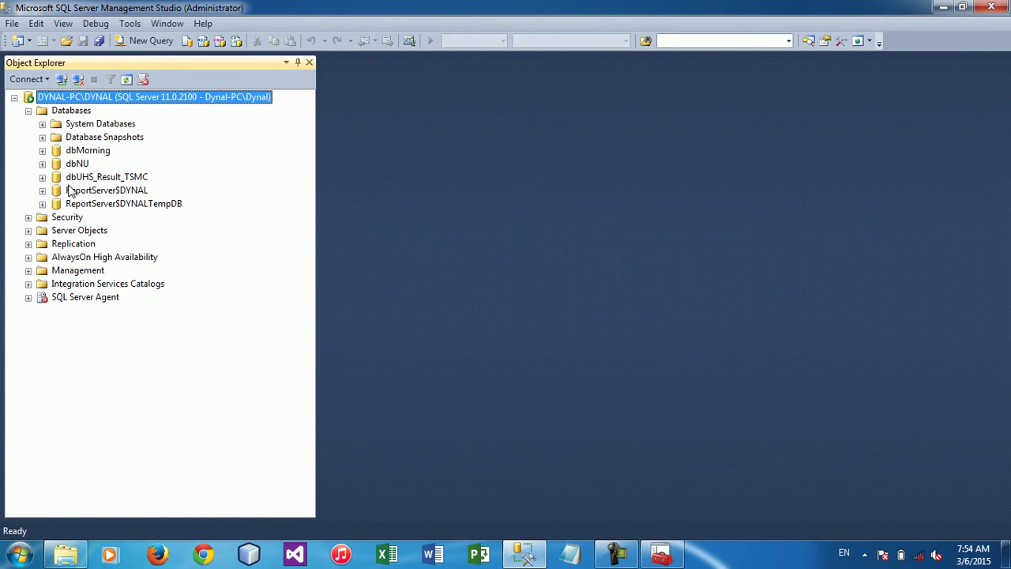
click(82, 155)
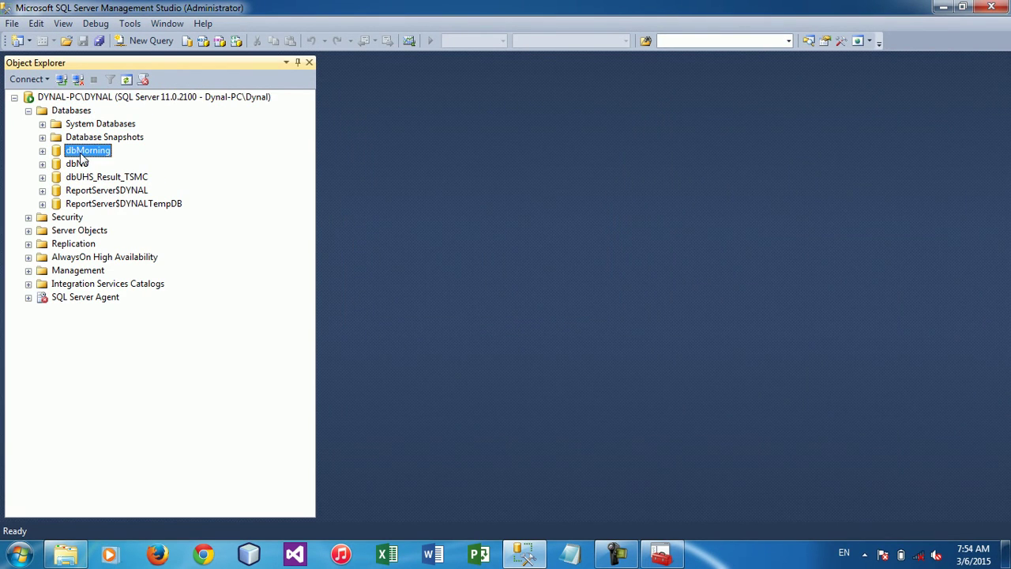
right_click(82, 157)
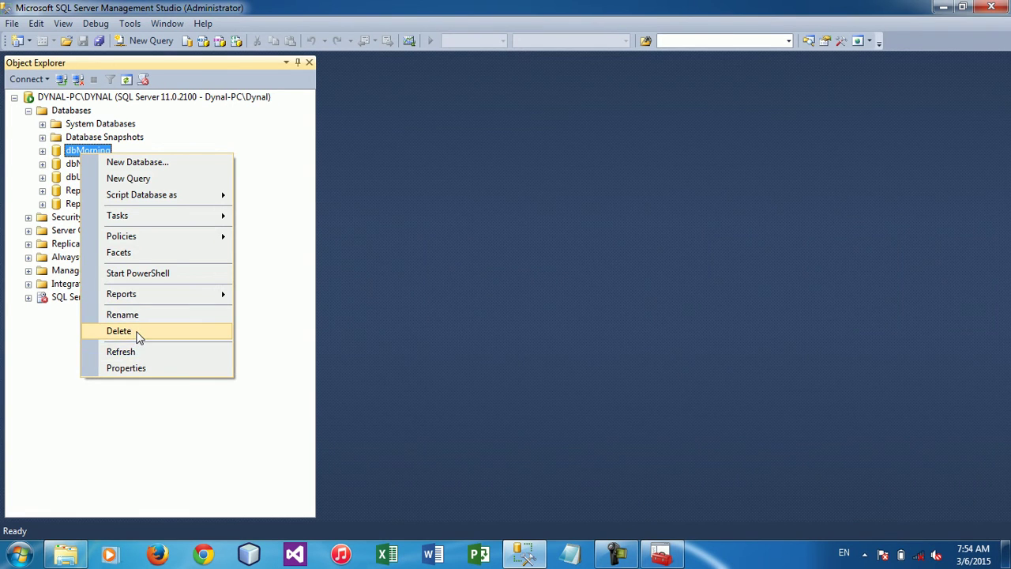
click(136, 333)
click(653, 484)
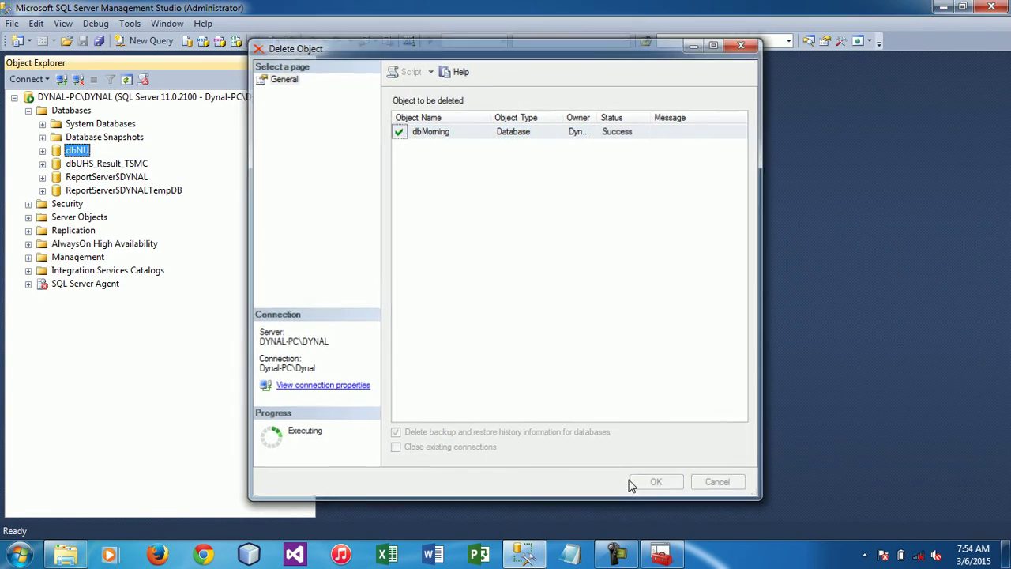
Restore the Management Studio window and check the remaining databases, such as dbNU
double_click(402, 8)
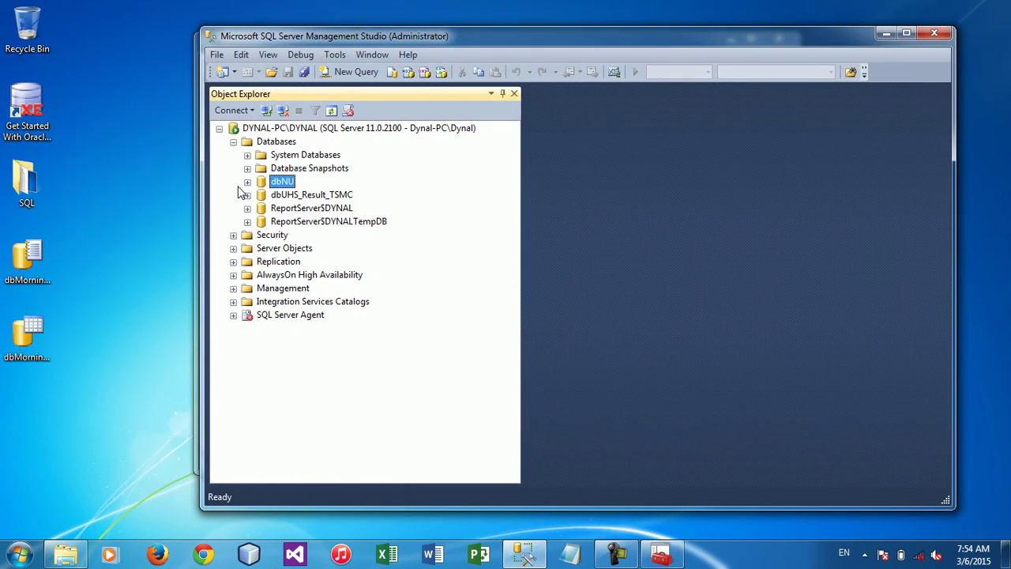
click(49, 286)
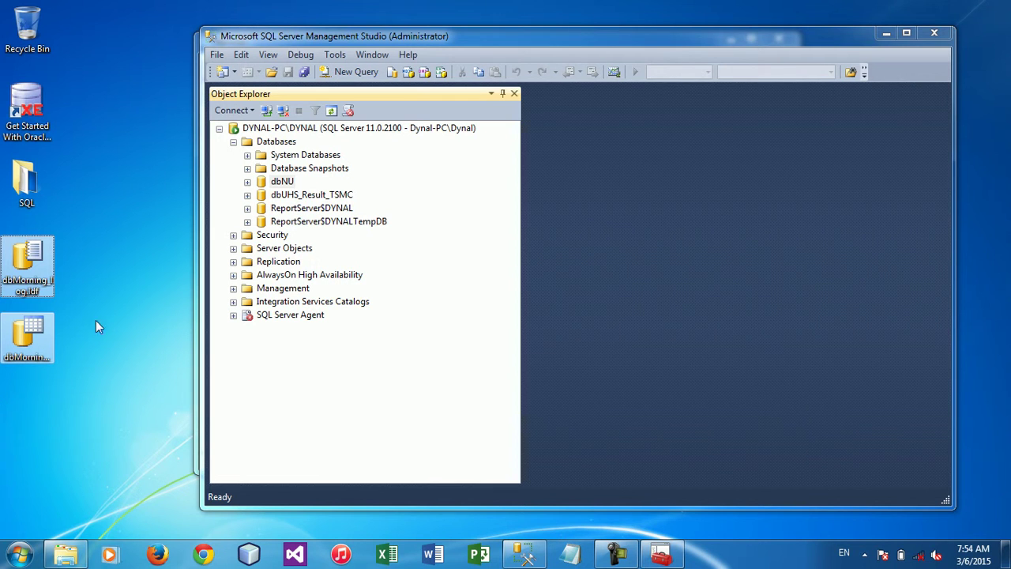
click(321, 197)
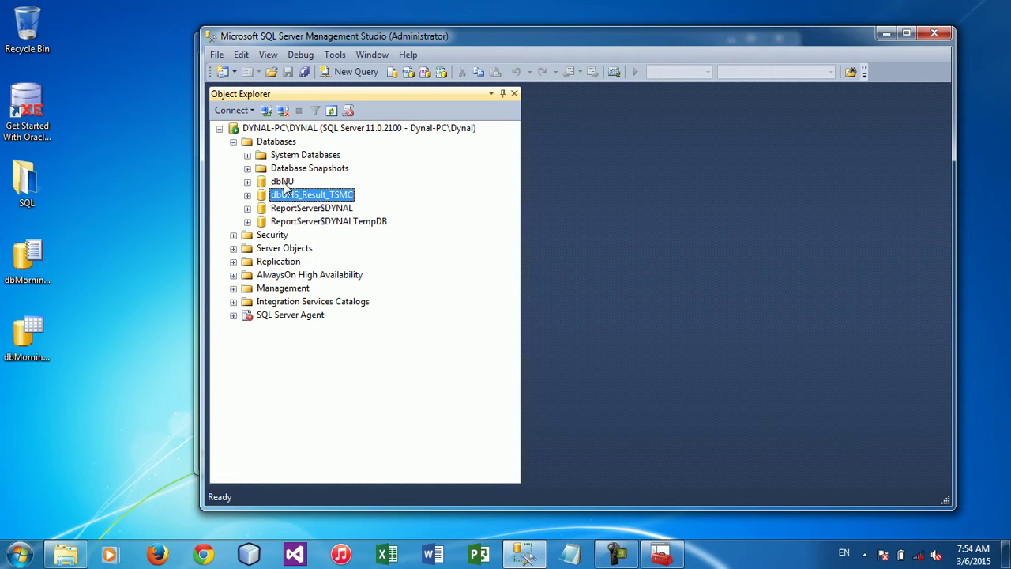
click(286, 187)
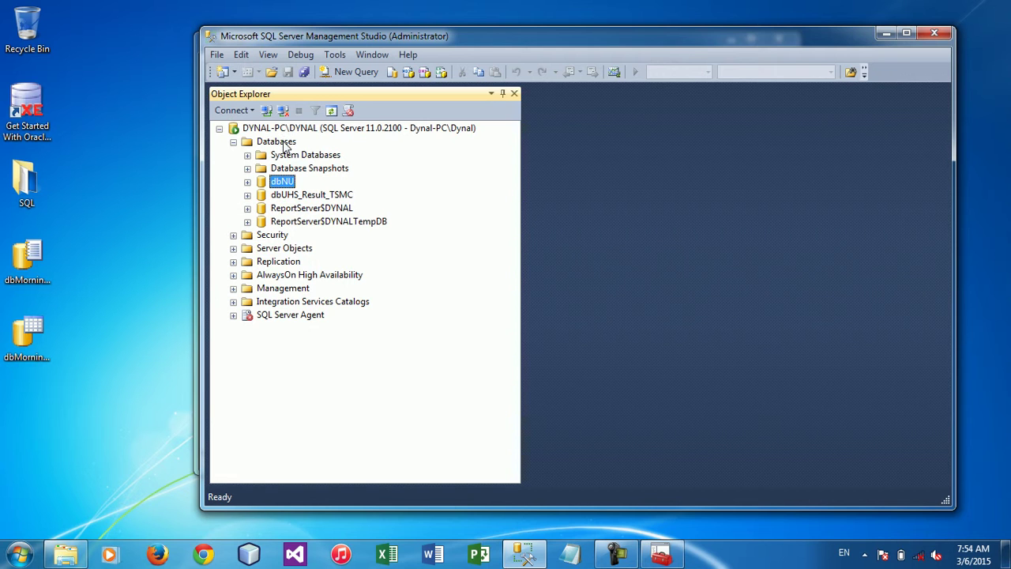
click(283, 143)
Start Attach Databases and open the Locate Database Files browser
right_click(283, 144)
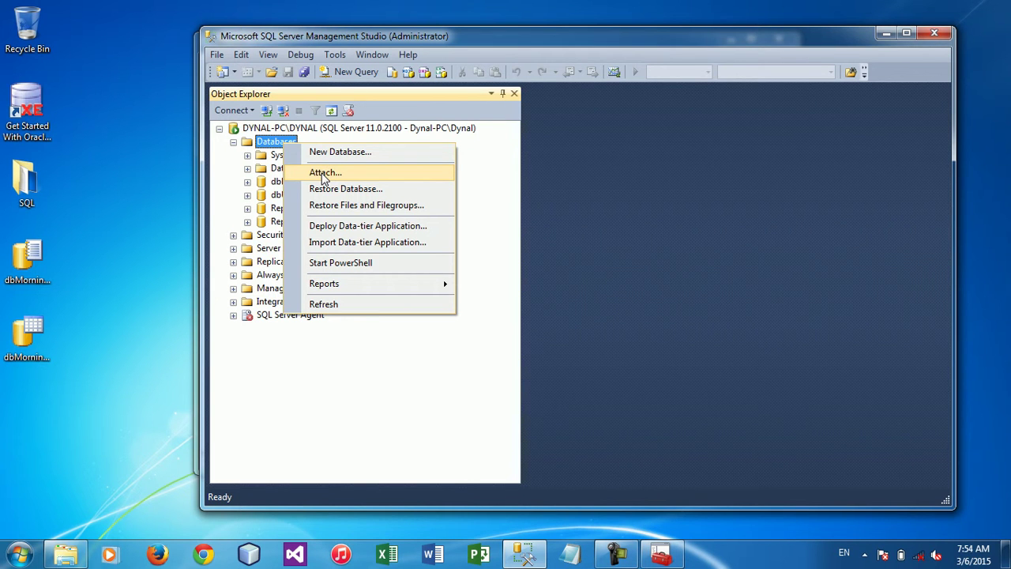
click(323, 179)
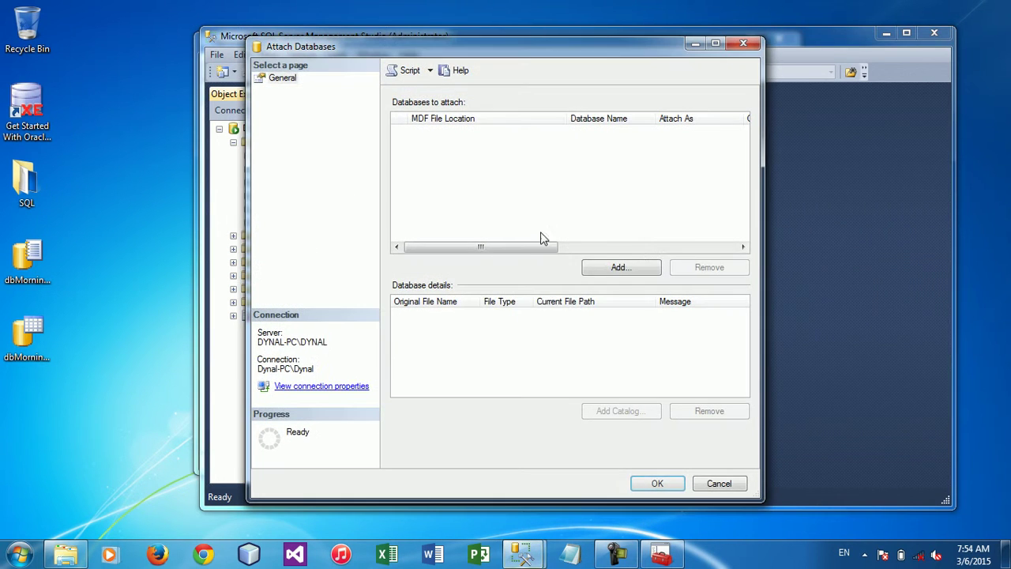
click(607, 268)
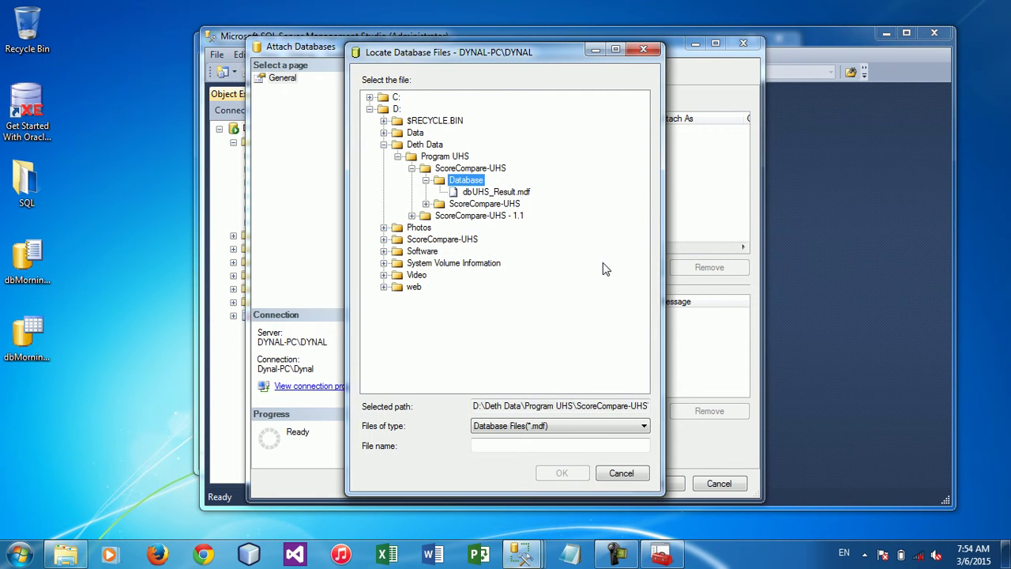
Browse drive C: and its Users folder without picking a file, then open a Computer window
key(Left)
key(Left)
key(Left)
key(Left)
key(Left)
key(Left)
key(Left)
key(Left)
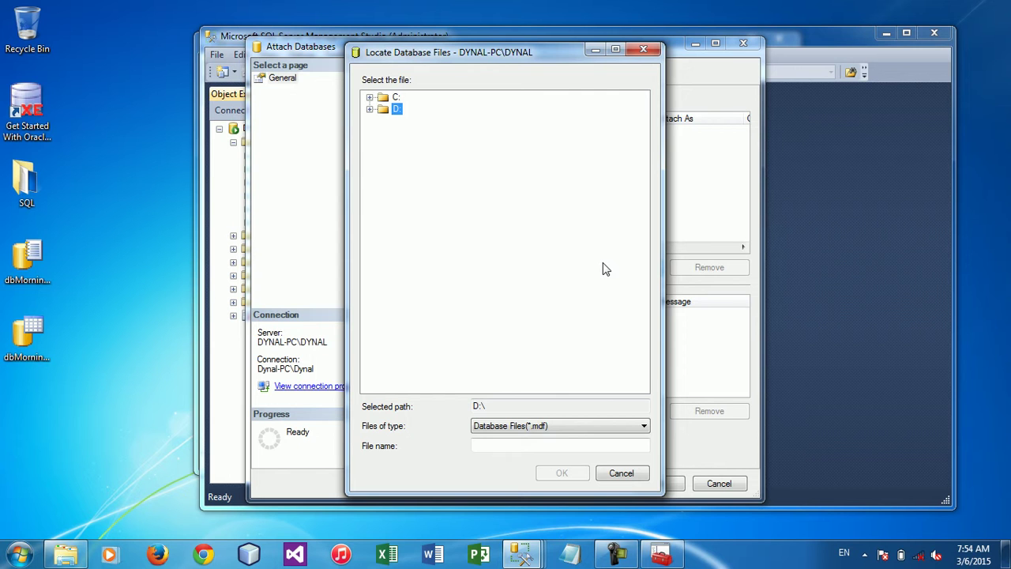
key(Up)
key(Right)
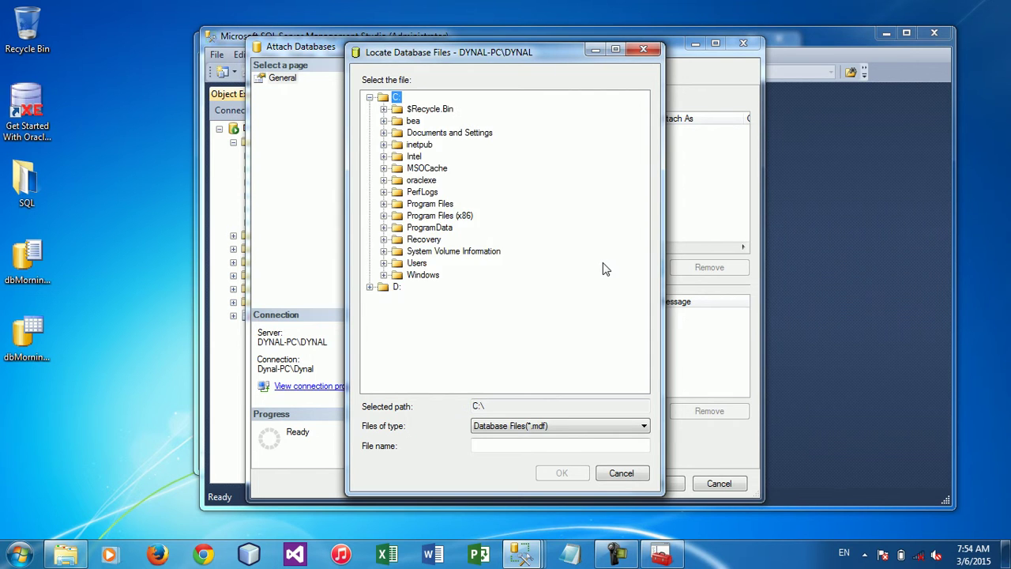
key(Down)
key(Down)
key(Down)
key(Down)
key(Down)
key(Down)
key(Down)
key(Down)
key(Down)
key(Down)
key(Down)
key(Down)
key(Down)
key(Down)
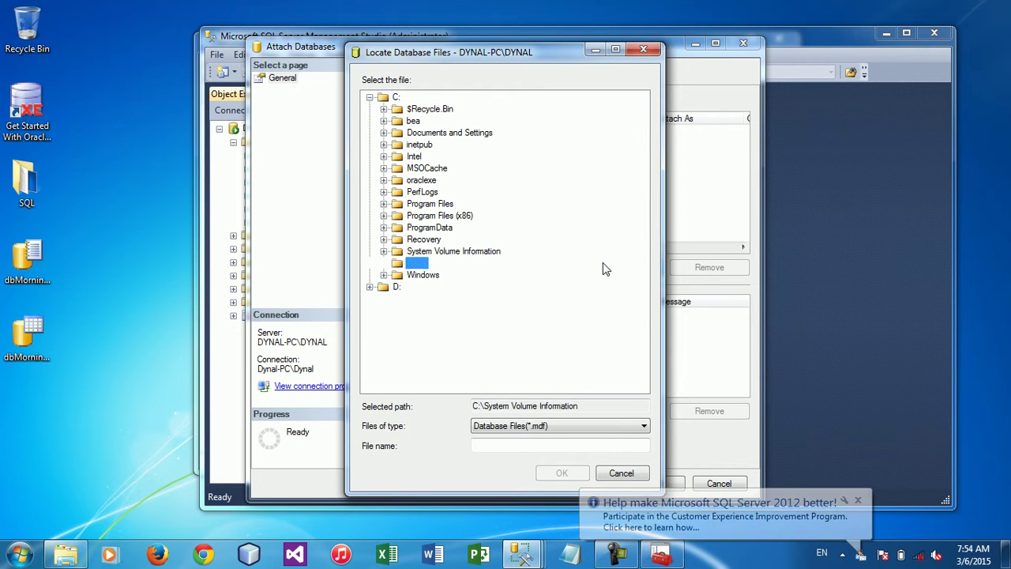
key(Right)
key(Down)
key(Down)
key(Down)
key(Down)
key(Down)
key(Down)
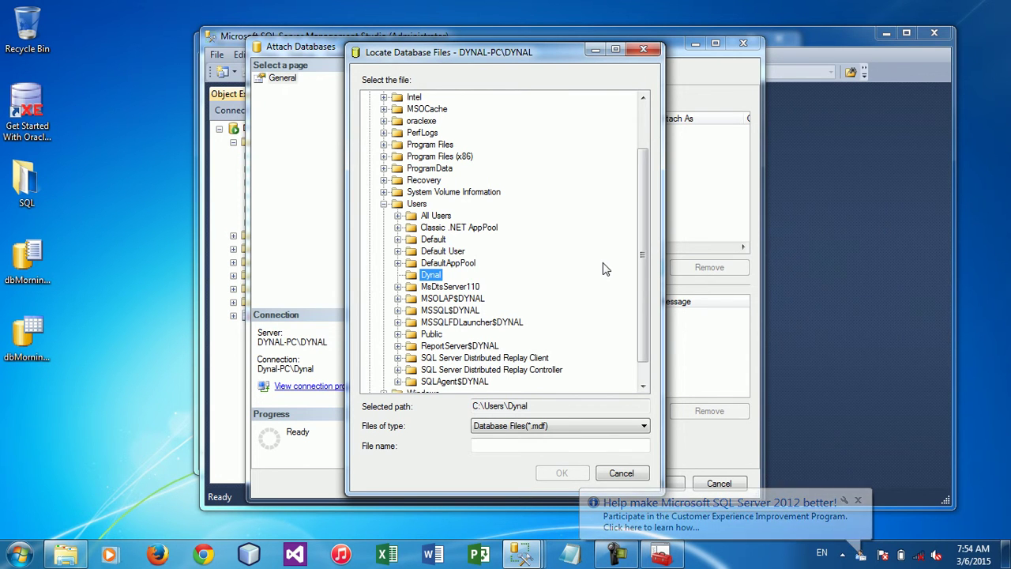
key(Left)
key(Left)
key(Left)
key(Left)
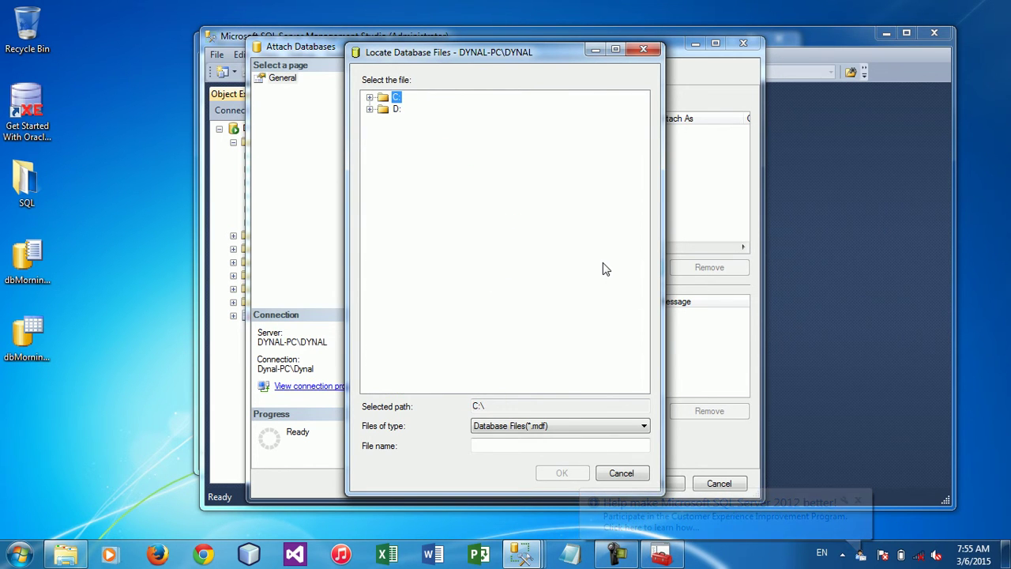
drag(79, 395, 4, 252)
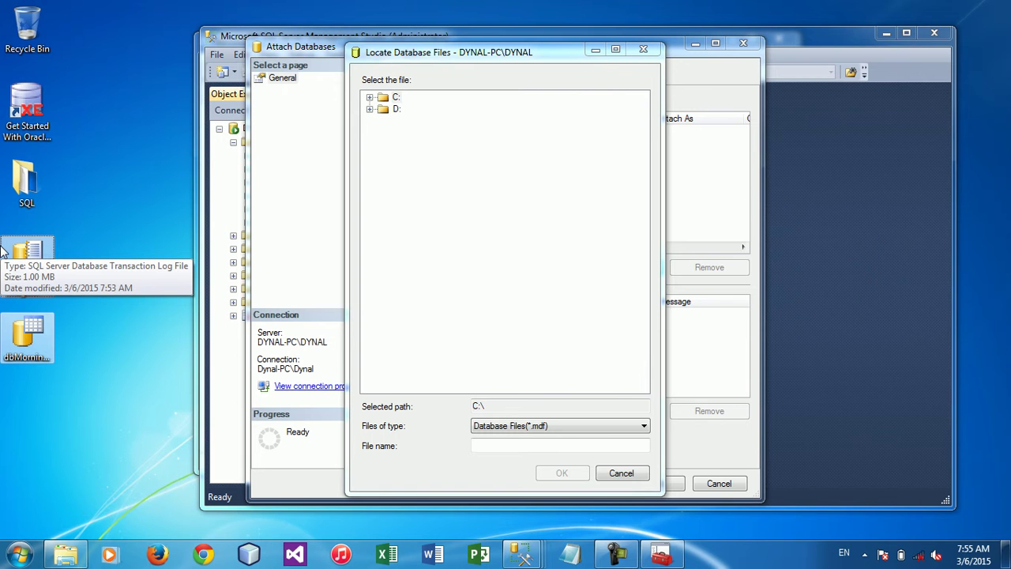
key(super+e)
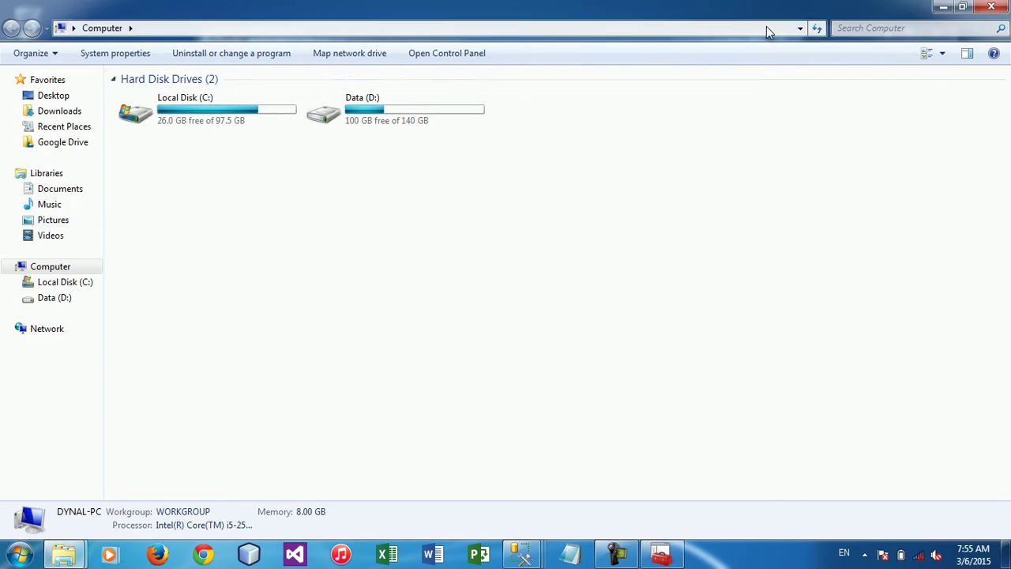
Create D:\Database, paste dbMorning.mdf and dbMorning_log.ldf into it, and recycle the desktop copies
double_click(462, 8)
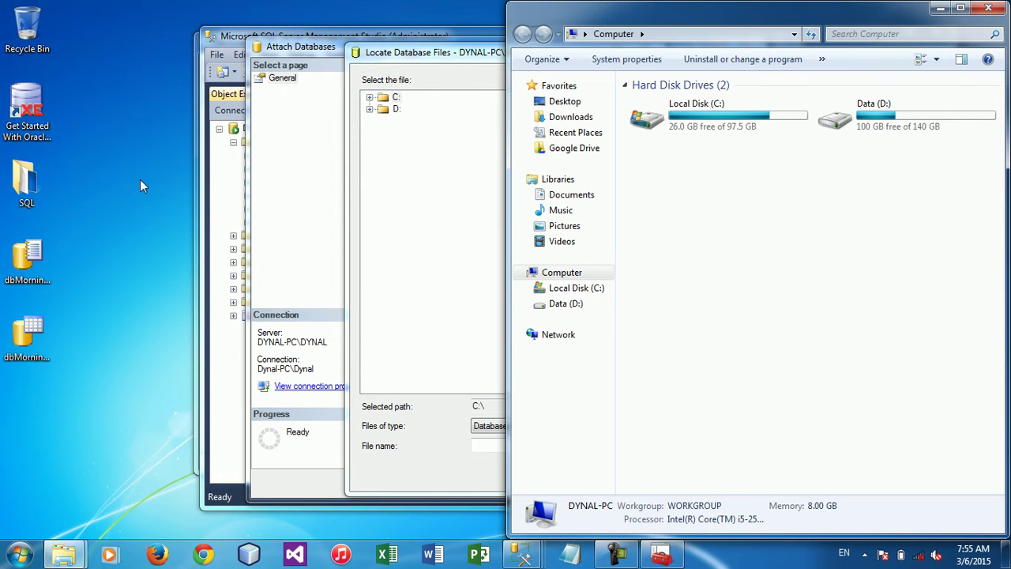
drag(73, 342, 4, 237)
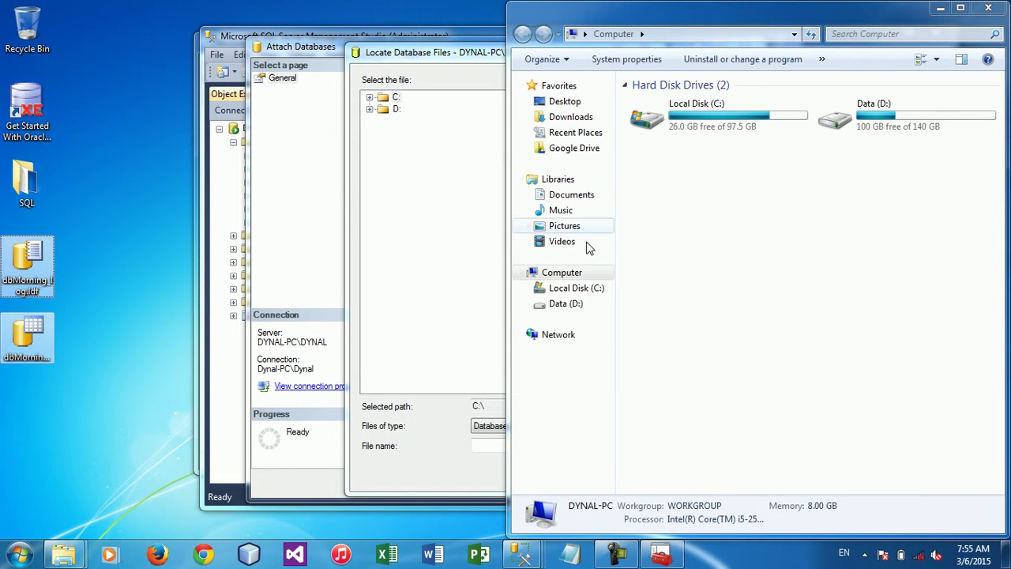
double_click(873, 119)
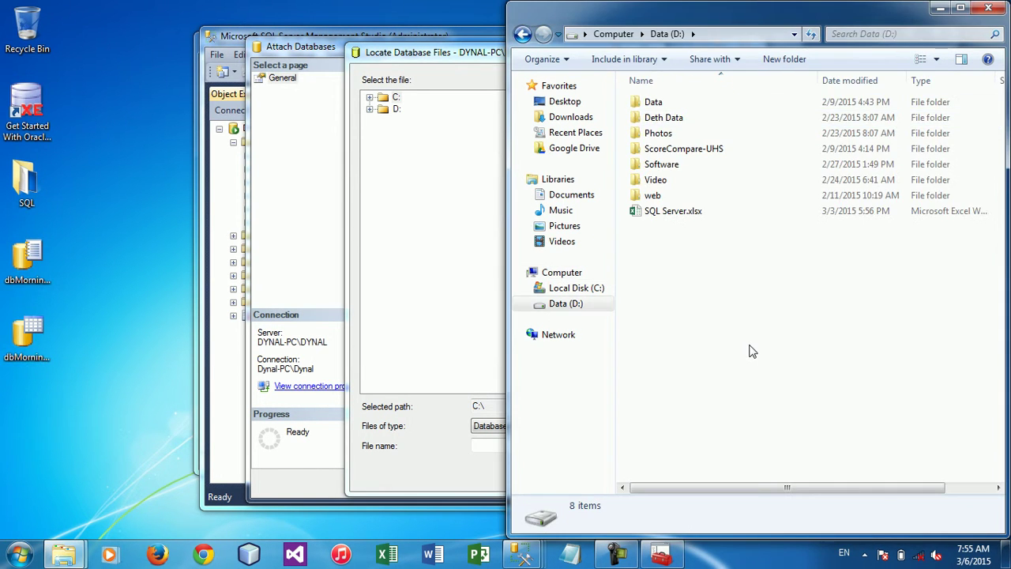
key(ctrl+shift+n)
text(Database)
key(Return)
key(Return)
key(ctrl+v)
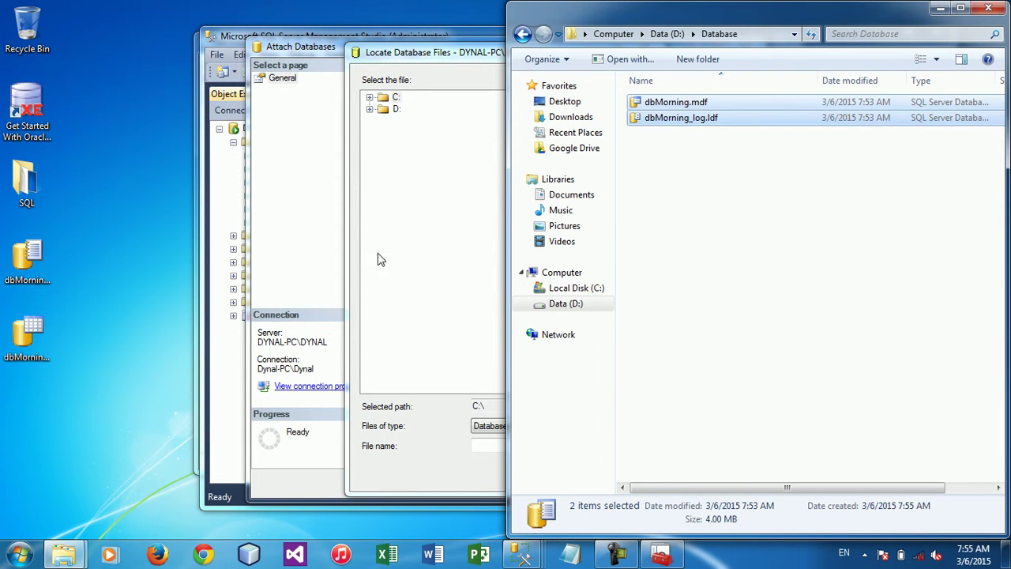
drag(102, 387, 31, 49)
Pick D:\Database\dbMorning.mdf, check both file entries, and attach dbMorning to the server
click(460, 207)
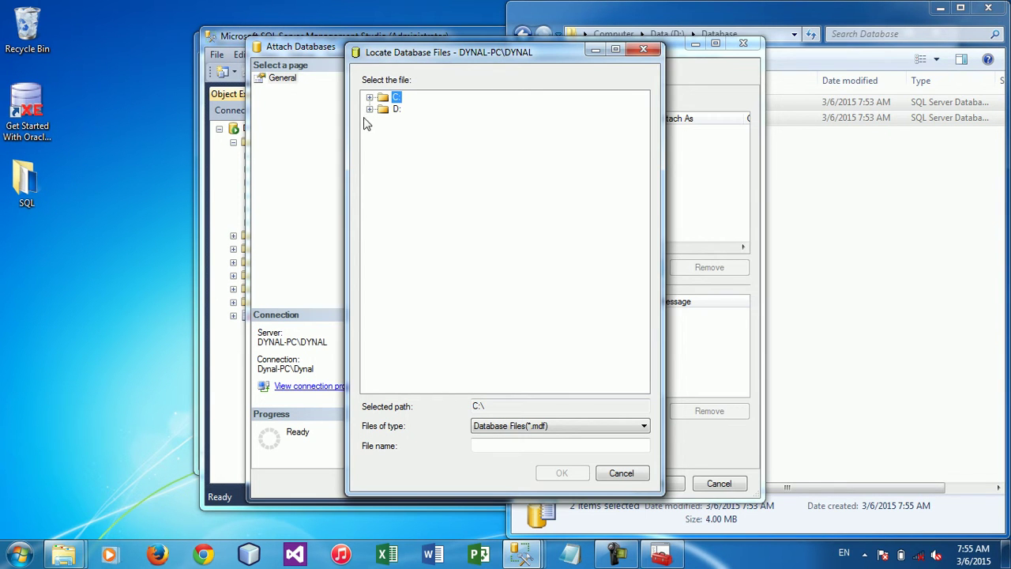
click(370, 109)
click(384, 145)
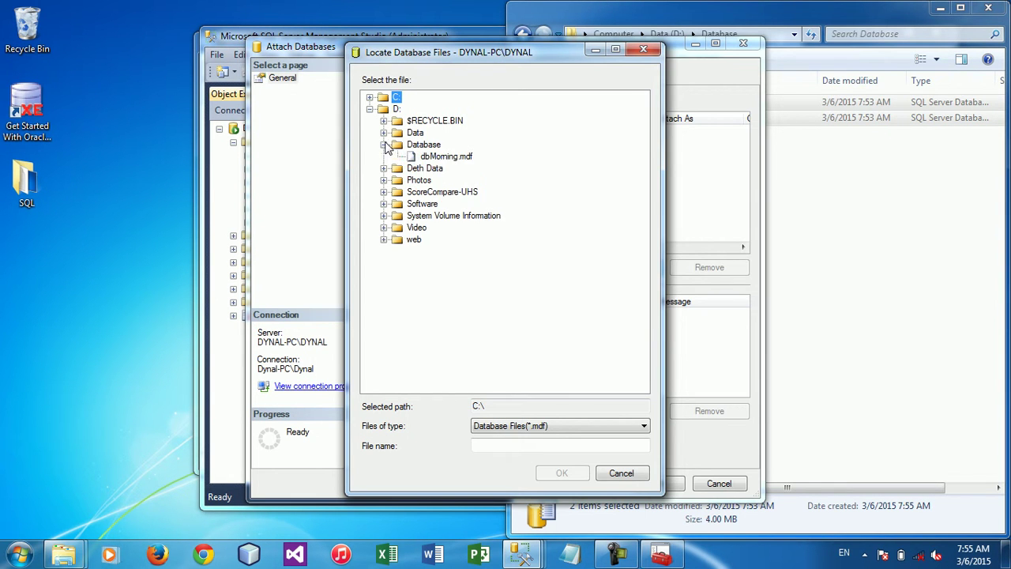
click(466, 159)
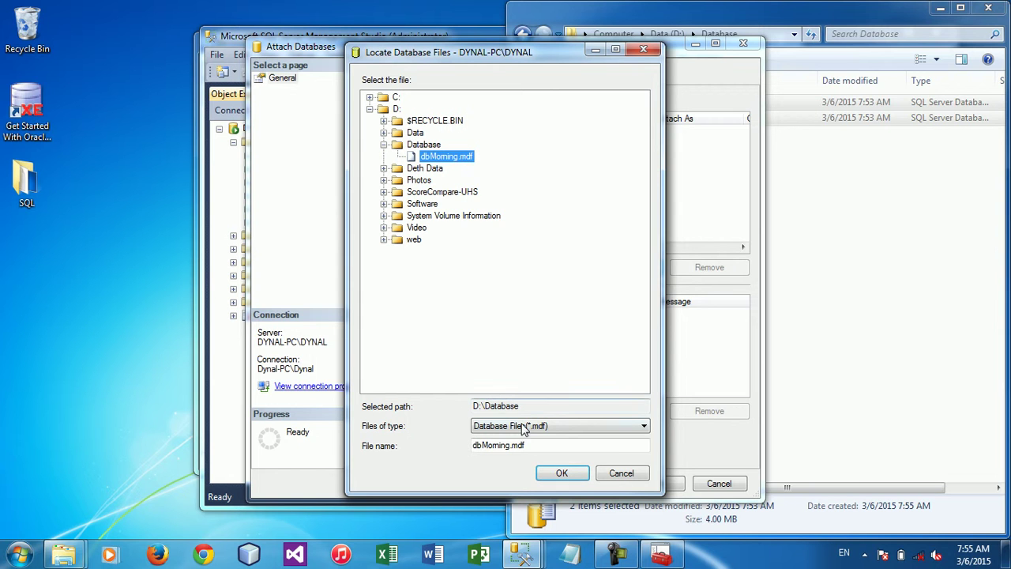
click(561, 473)
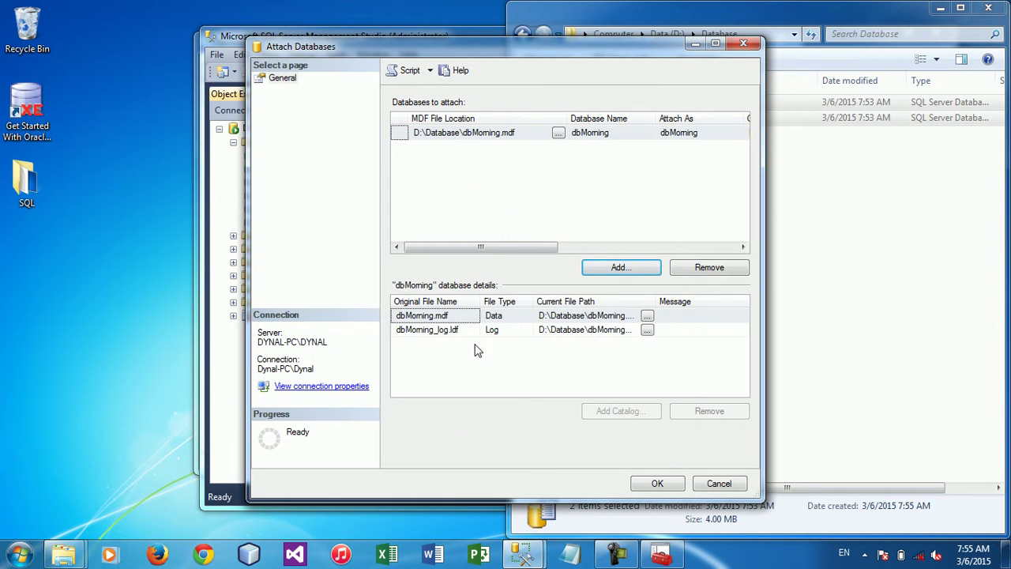
click(445, 331)
click(445, 319)
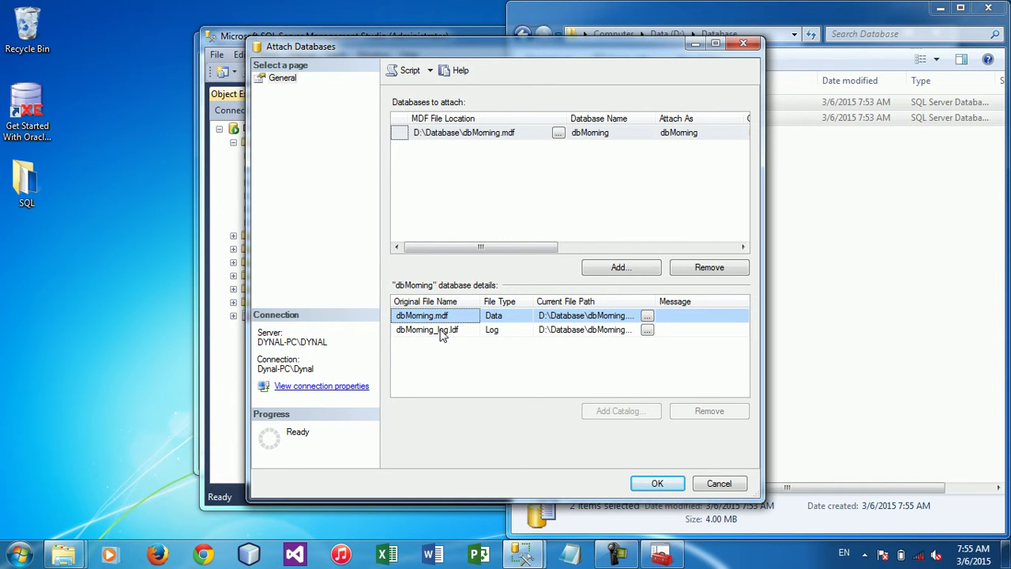
click(442, 330)
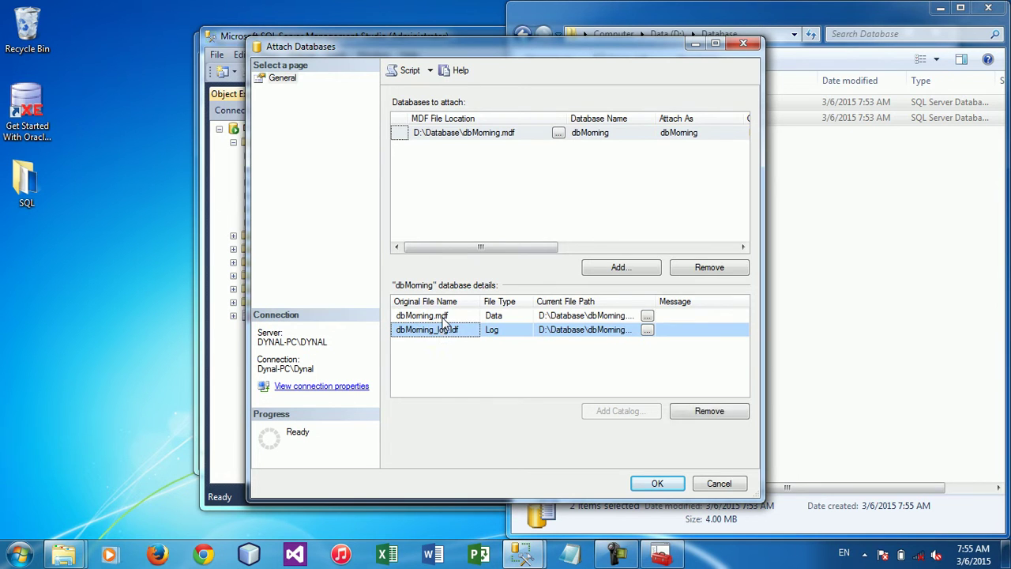
click(445, 319)
click(658, 483)
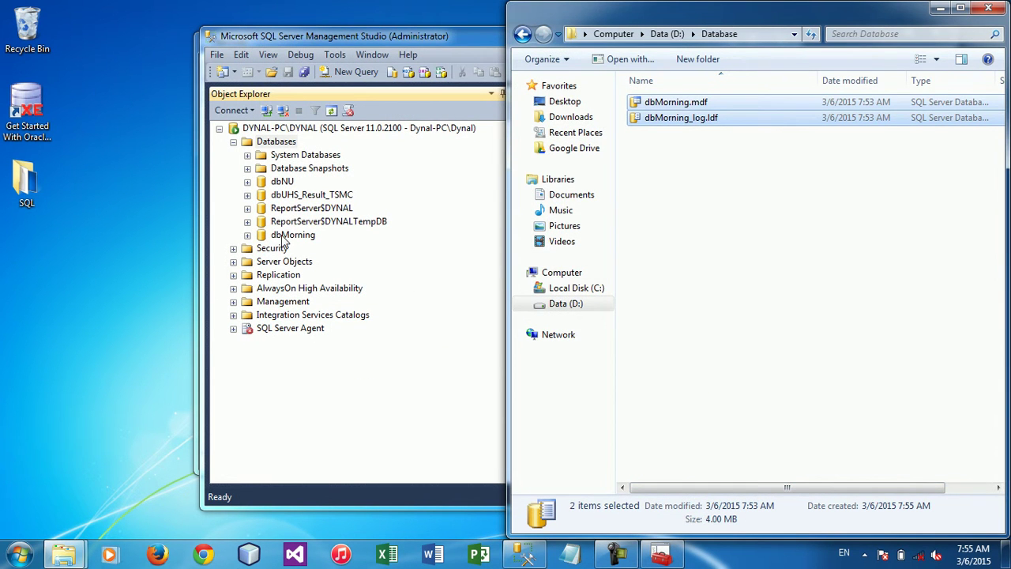
Try deleting both dbMorning files from D:\Database, cancel when they're in use, then maximize Management Studio
click(303, 239)
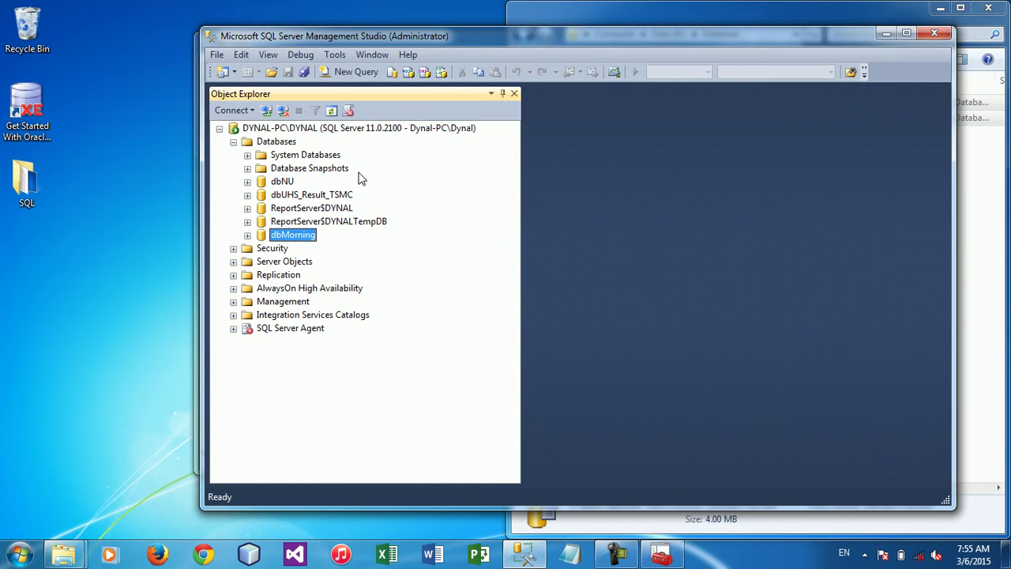
key(super+Left)
drag(686, 150, 685, 108)
key(Delete)
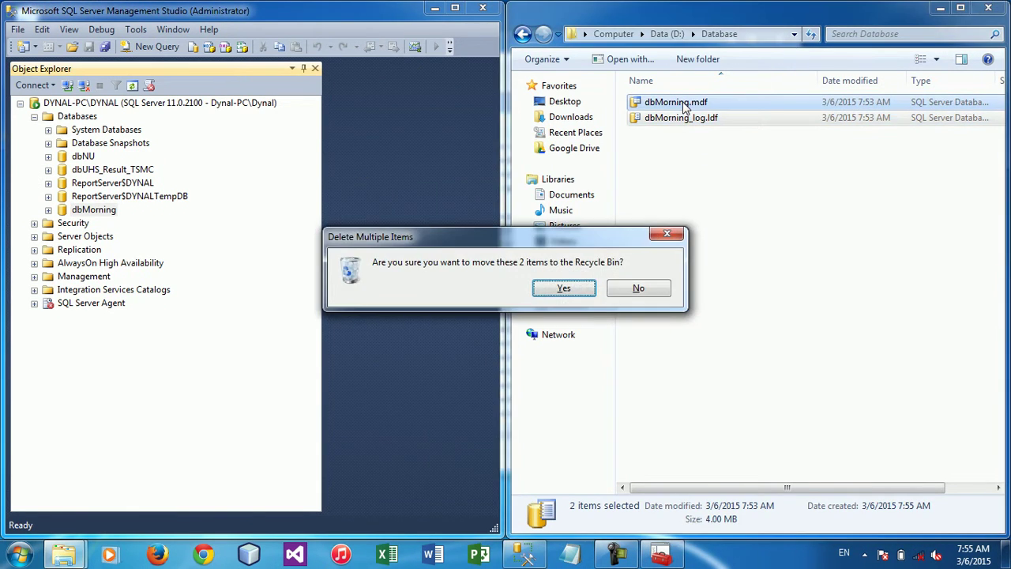
key(Return)
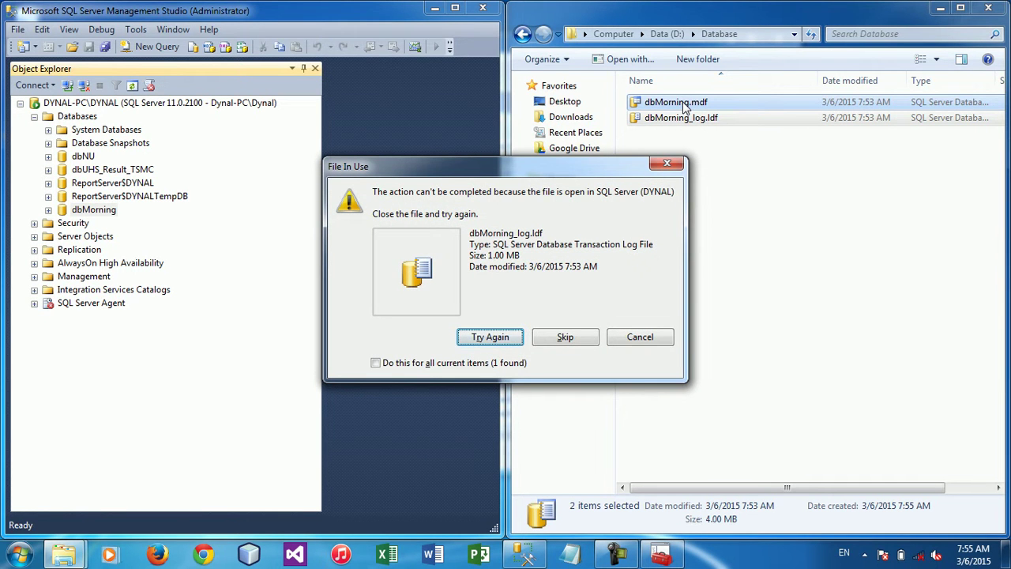
click(640, 337)
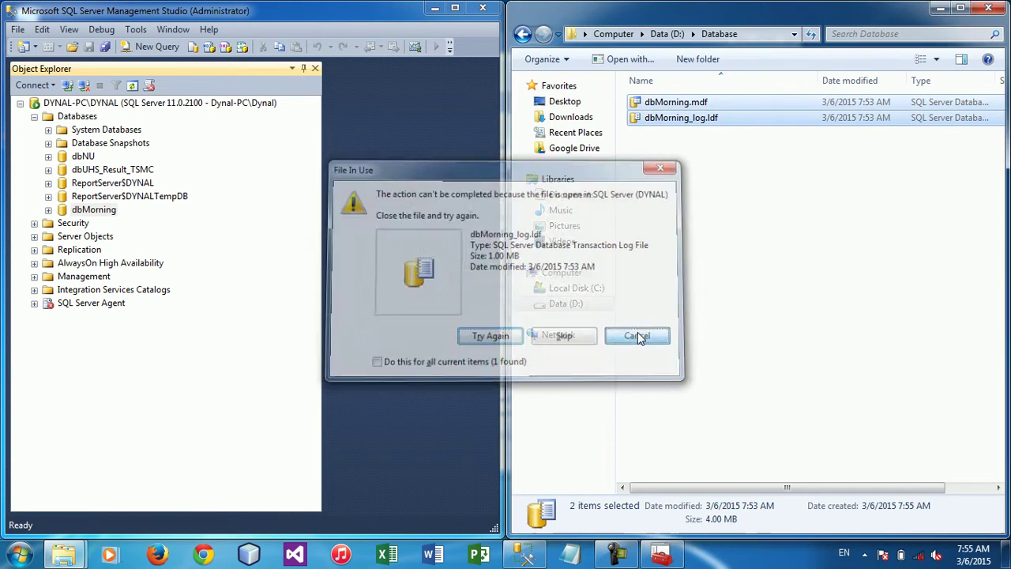
click(458, 8)
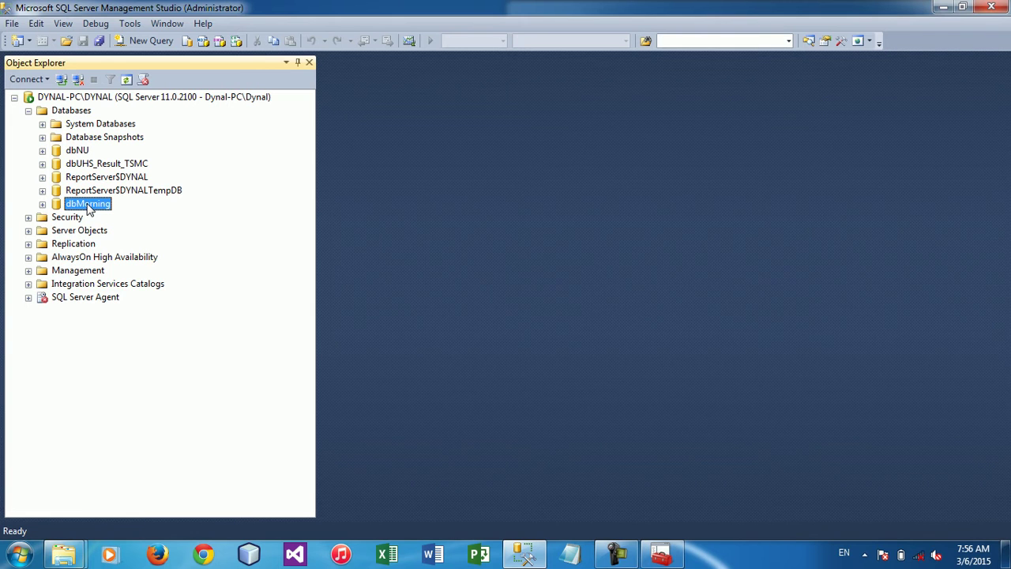
Take the dbMorning database offline and dismiss the success message
right_click(89, 207)
mouse_move(218, 277)
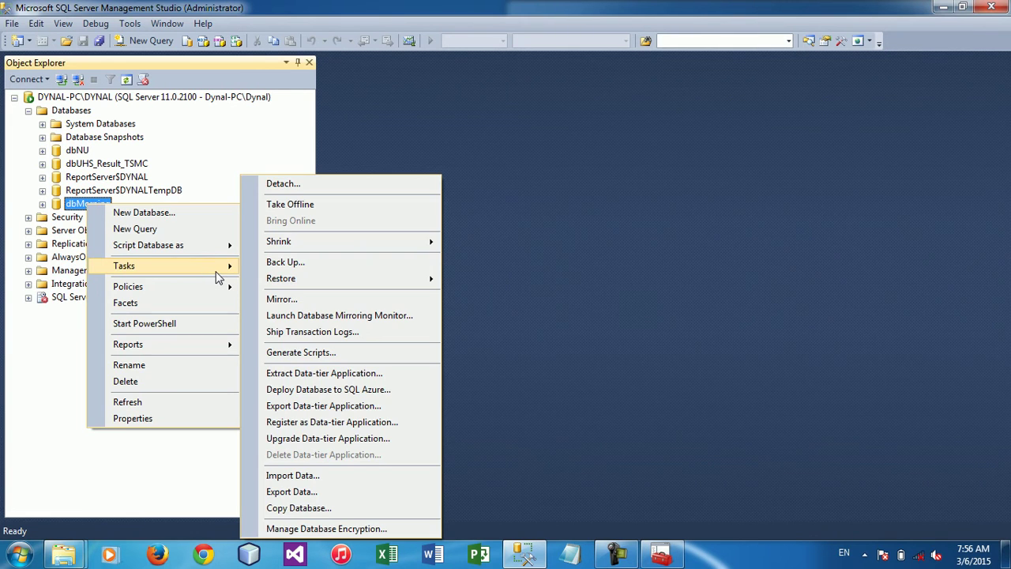
click(339, 207)
click(613, 339)
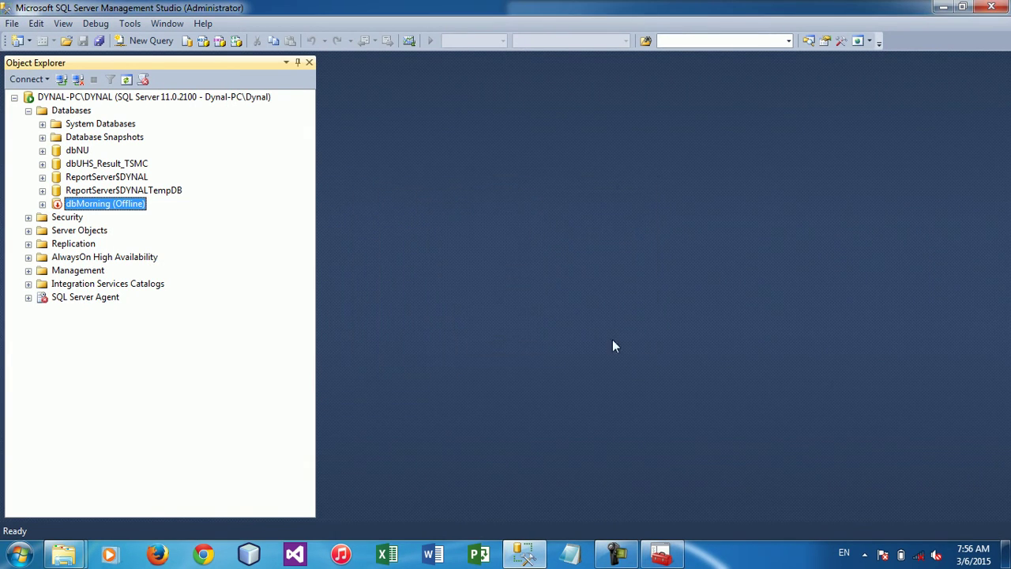
Copy the two dbMorning database files from the Database folder onto the desktop
mouse_move(63, 555)
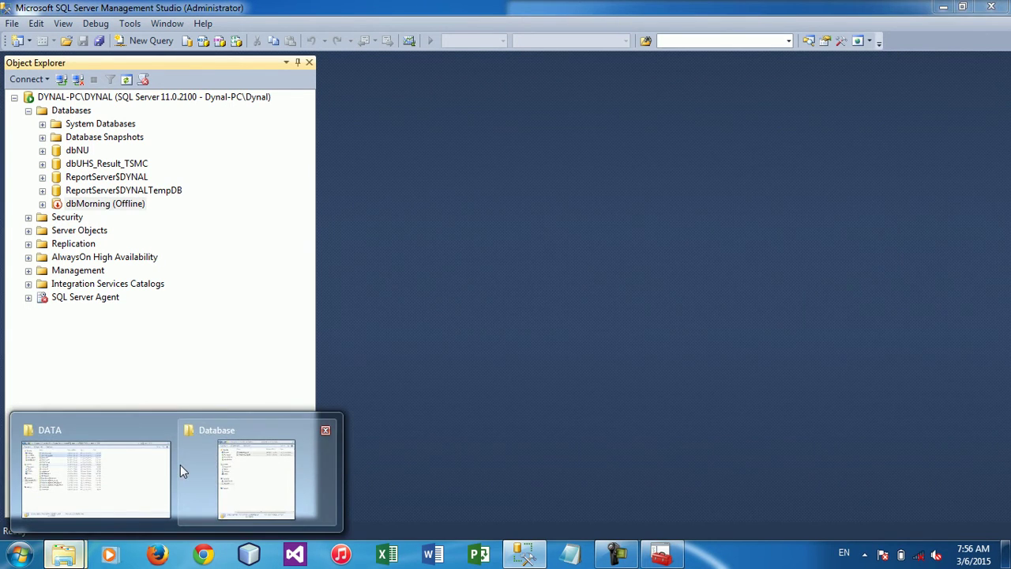
click(239, 470)
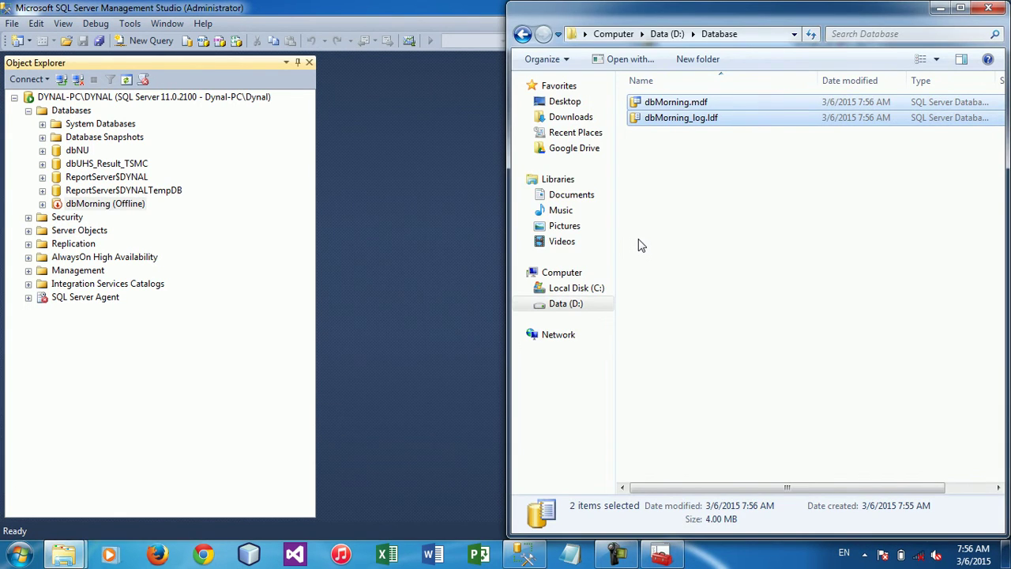
key(ctrl+c)
key(super+d)
key(ctrl+v)
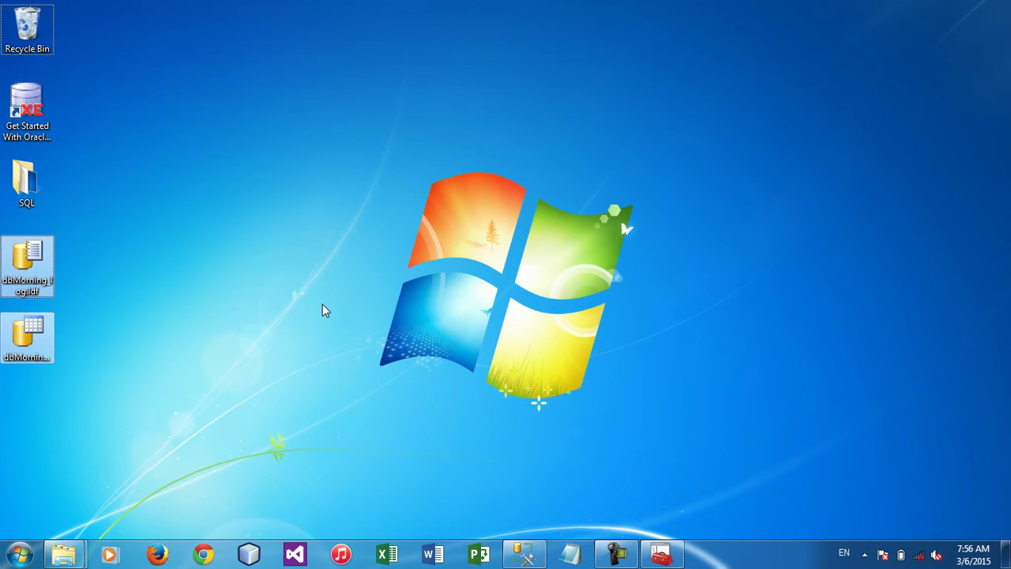
click(524, 555)
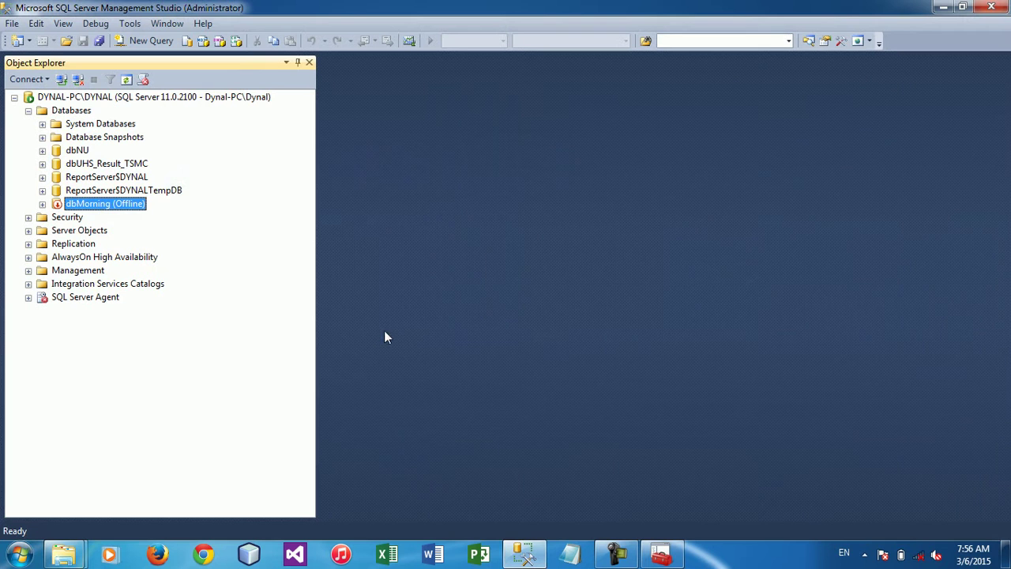
Run Tasks > Bring Online on dbMorning and close the success report
right_click(117, 206)
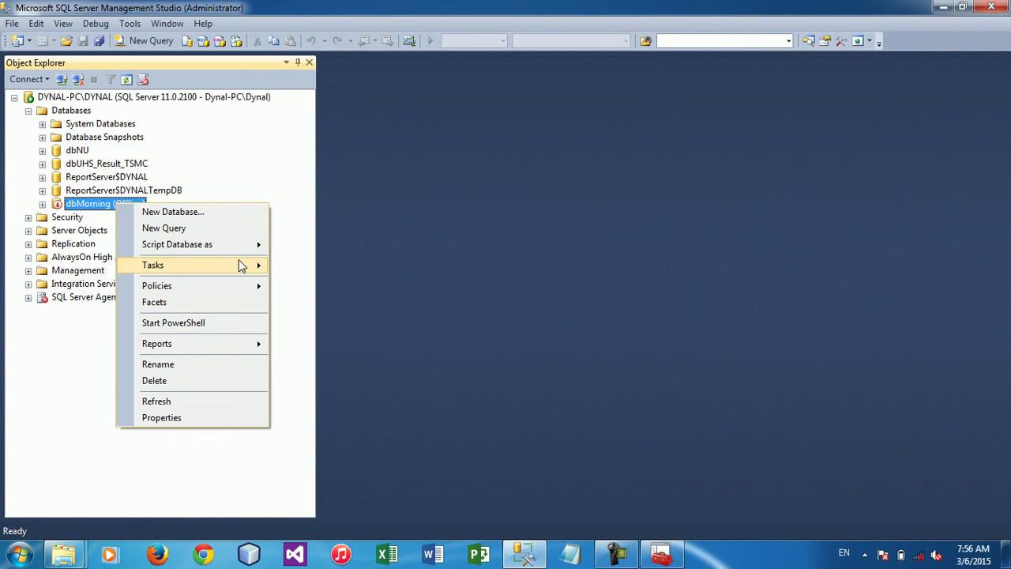
mouse_move(242, 265)
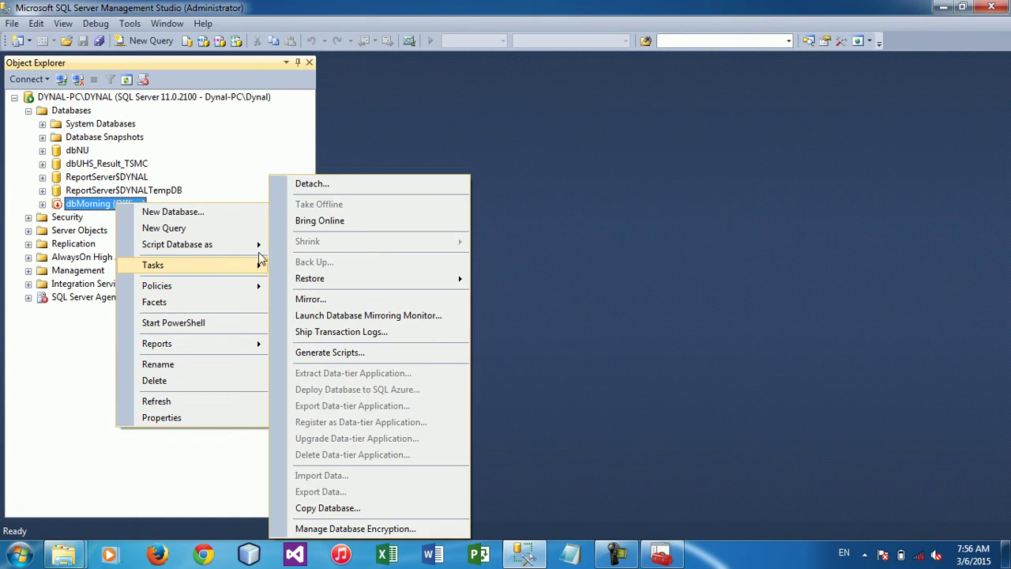
click(338, 224)
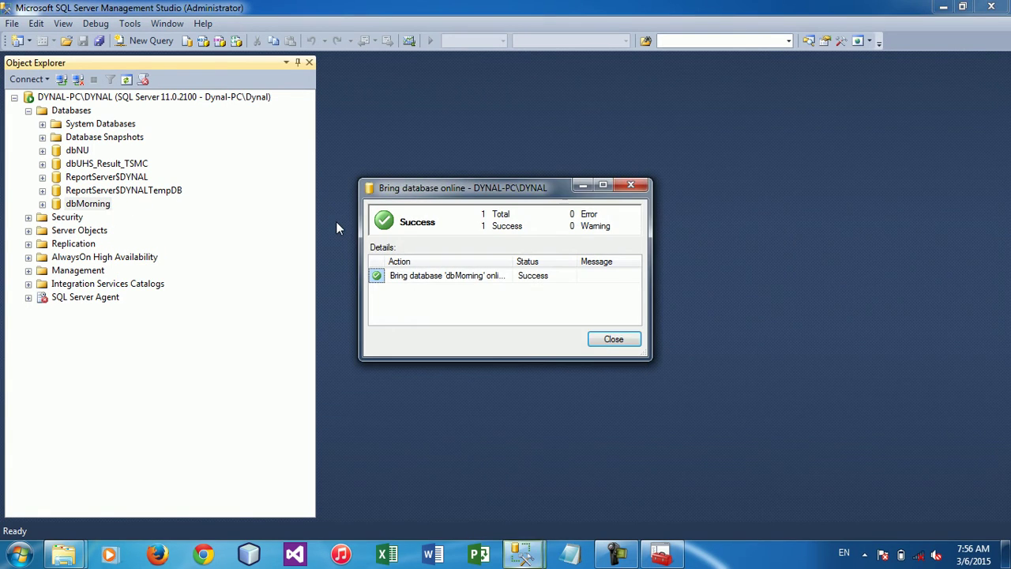
click(613, 340)
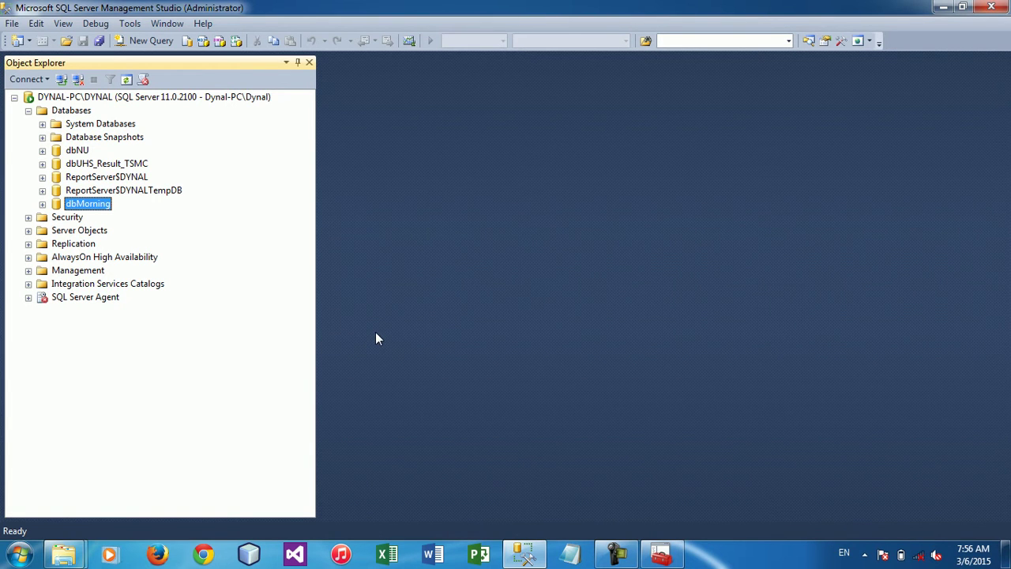
key(shift+F10)
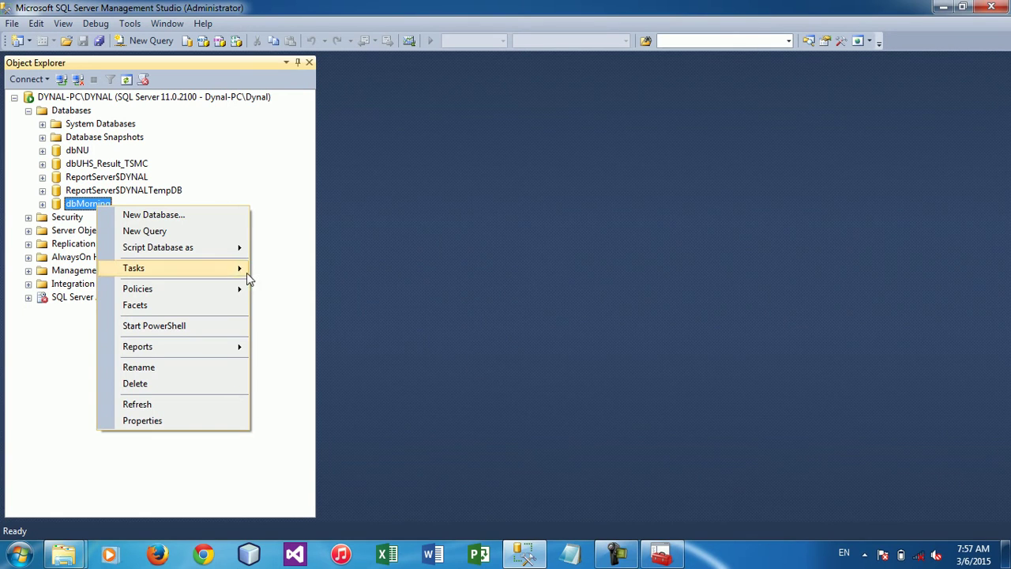
Start the Generate Scripts wizard for the dbMorning database
click(615, 553)
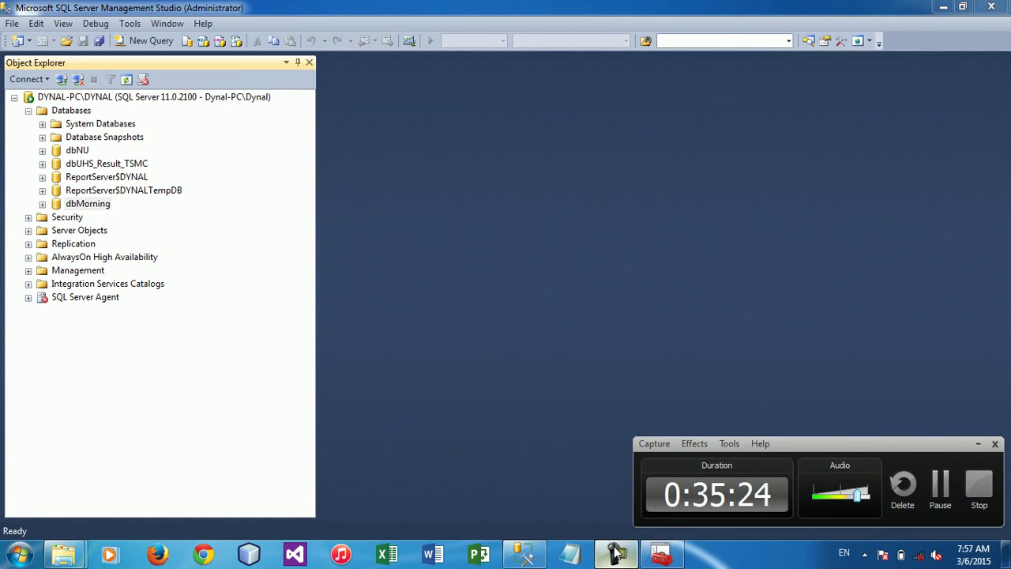
click(614, 553)
right_click(102, 209)
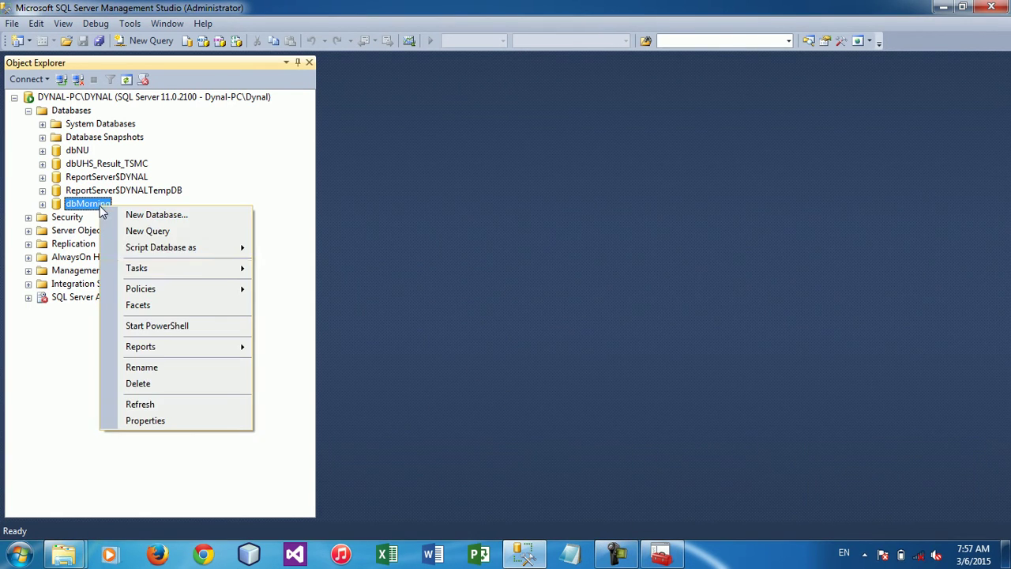
mouse_move(237, 268)
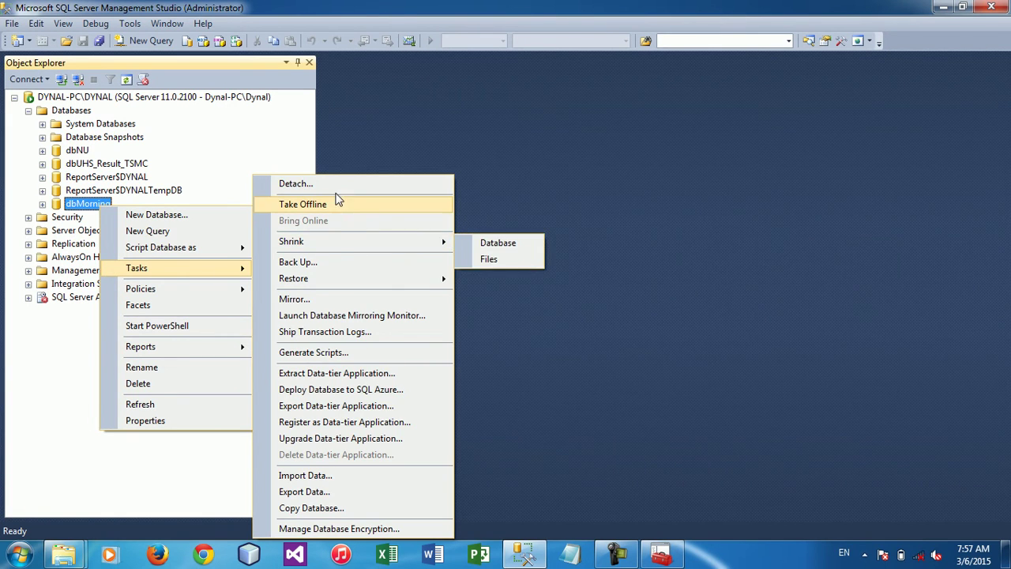
click(344, 360)
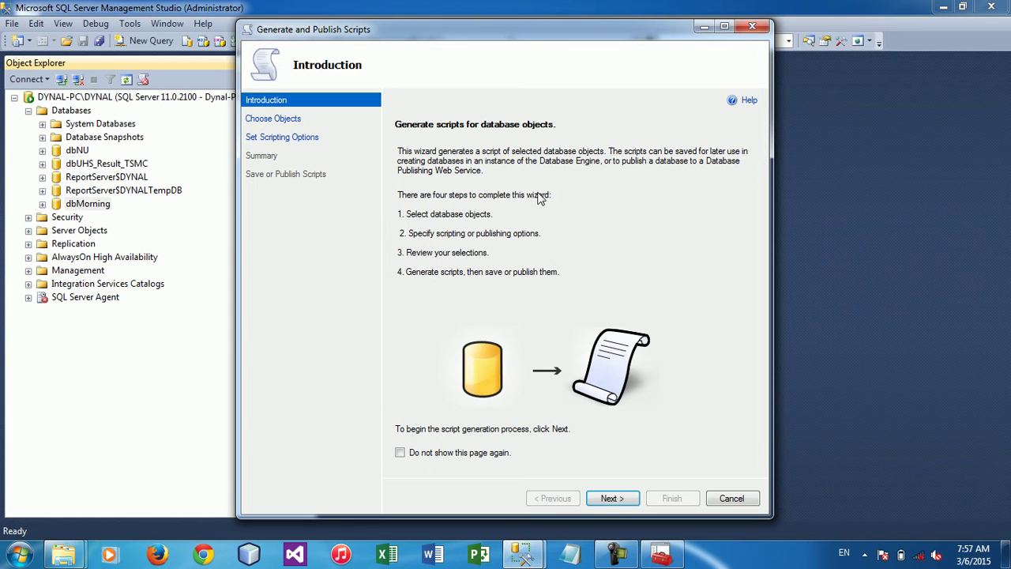
Tick 'Do not show this page again', compare the object-selection choices, then cancel the wizard
click(443, 458)
click(610, 499)
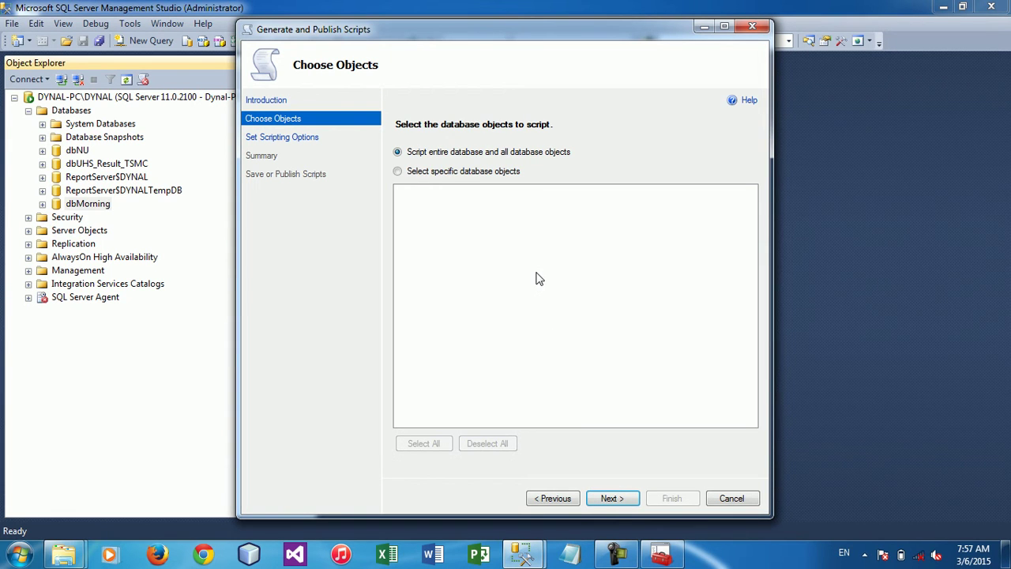
click(432, 173)
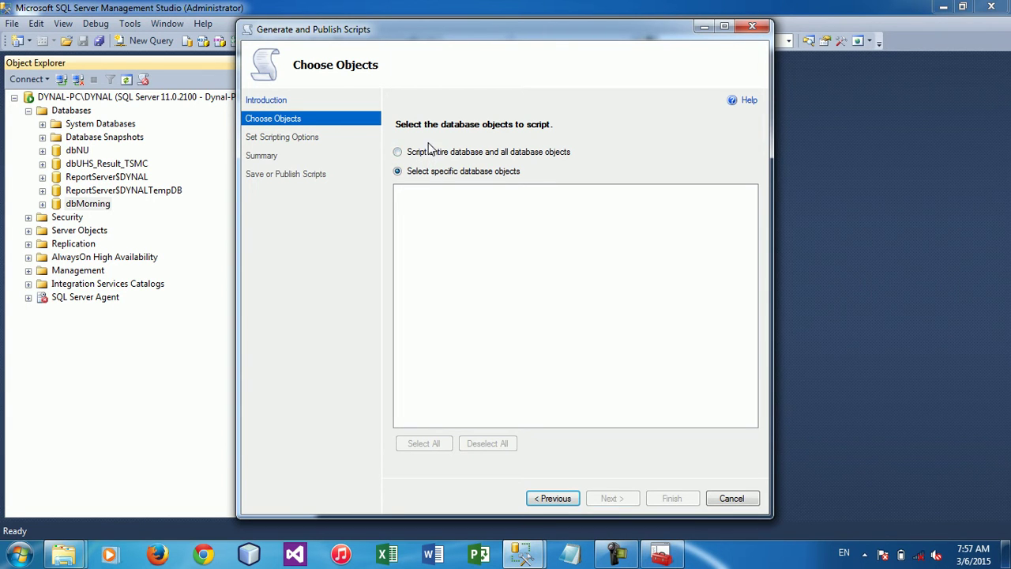
click(421, 155)
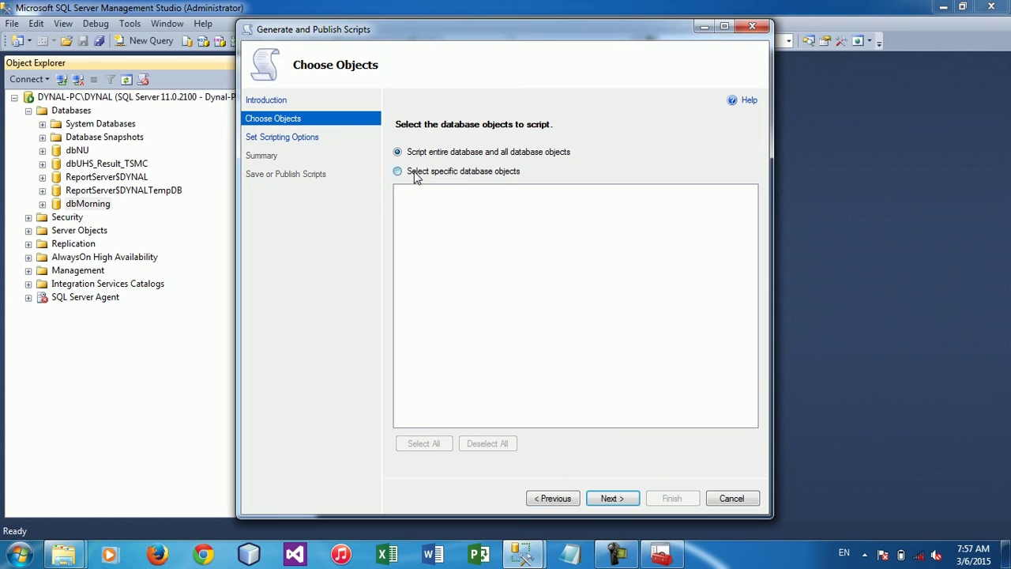
click(414, 173)
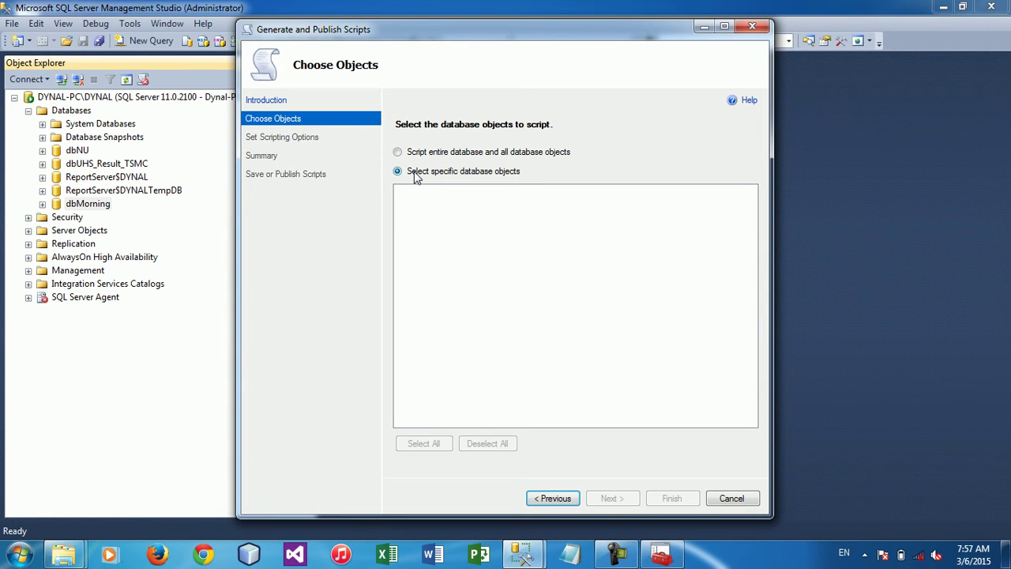
click(731, 499)
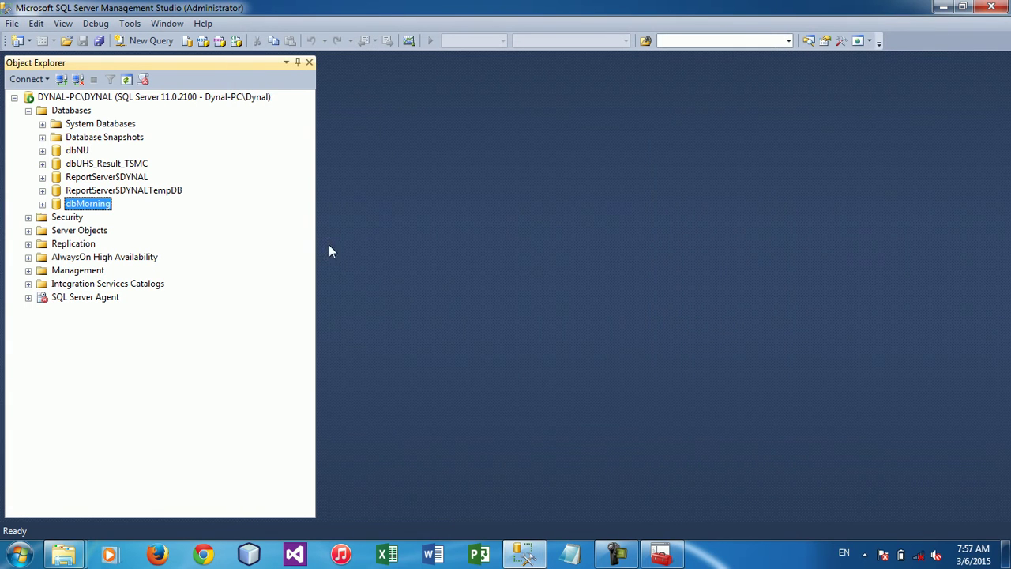
Start the Generate Scripts wizard for dbUHS_Result_TSMC
click(134, 165)
right_click(133, 165)
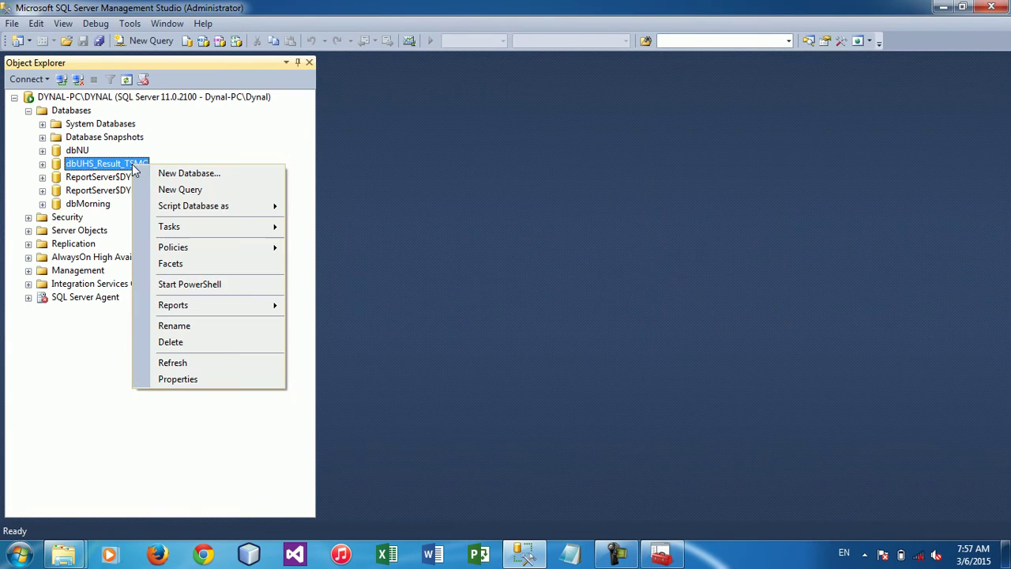
mouse_move(274, 229)
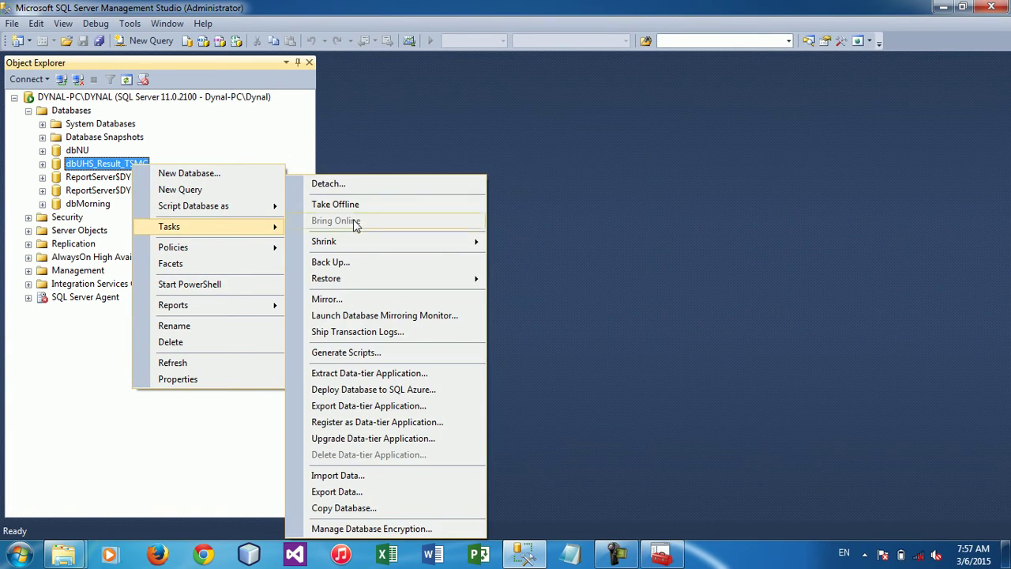
click(347, 353)
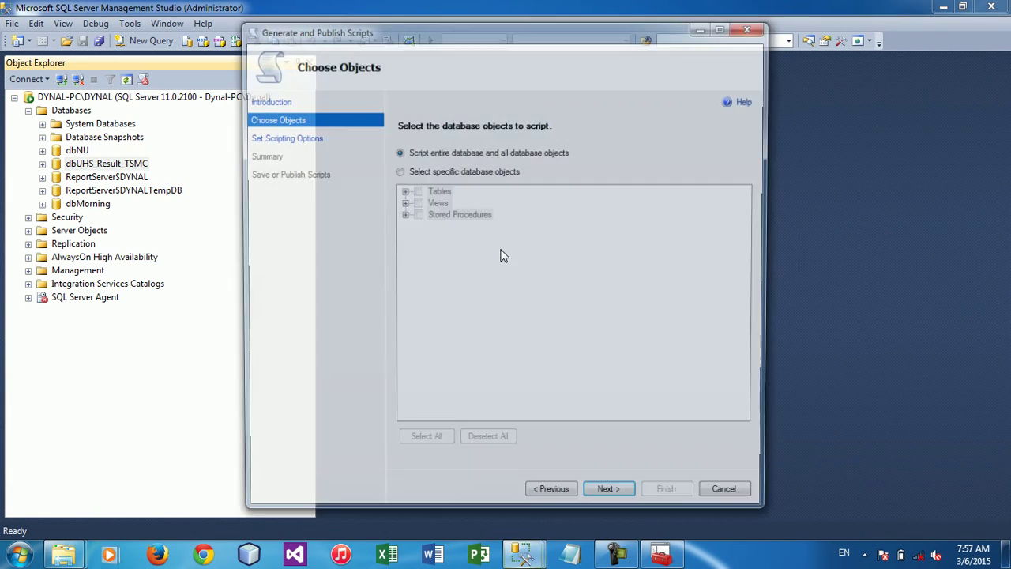
Inspect the Tables, Views and Stored Procedures groups, then choose scripting the entire database and continue
click(410, 172)
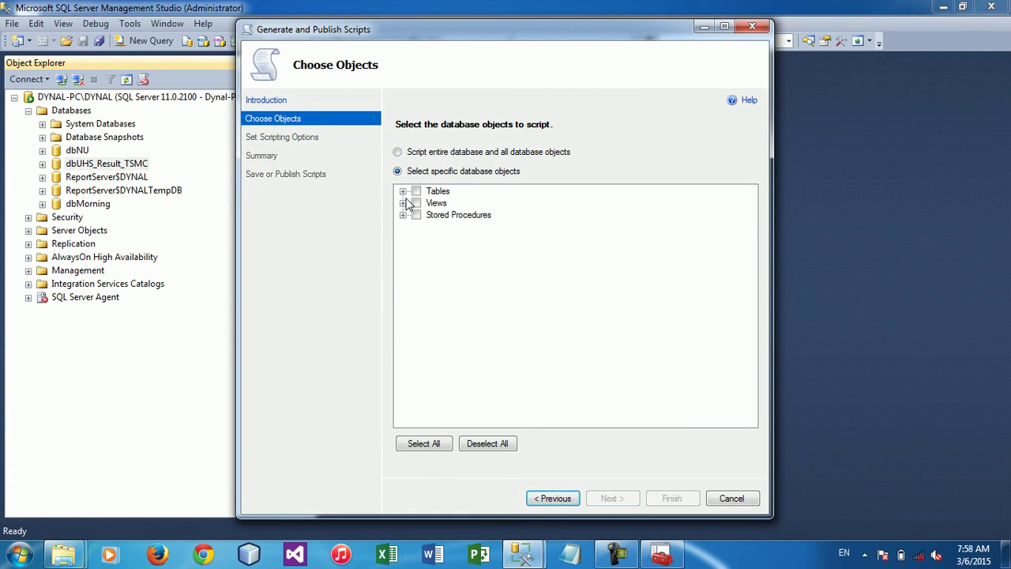
click(403, 191)
click(403, 191)
click(403, 203)
click(403, 203)
click(403, 215)
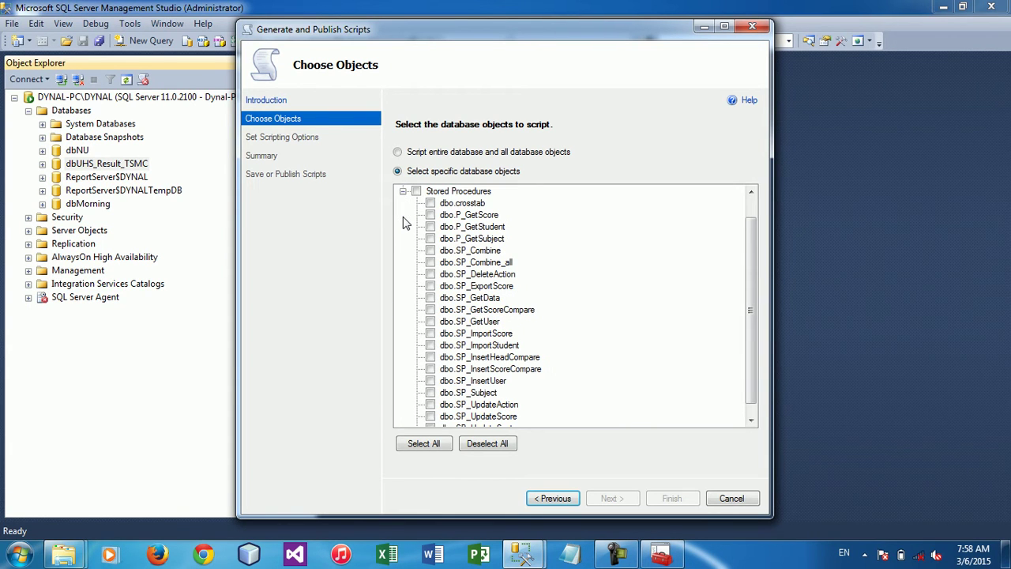
click(403, 191)
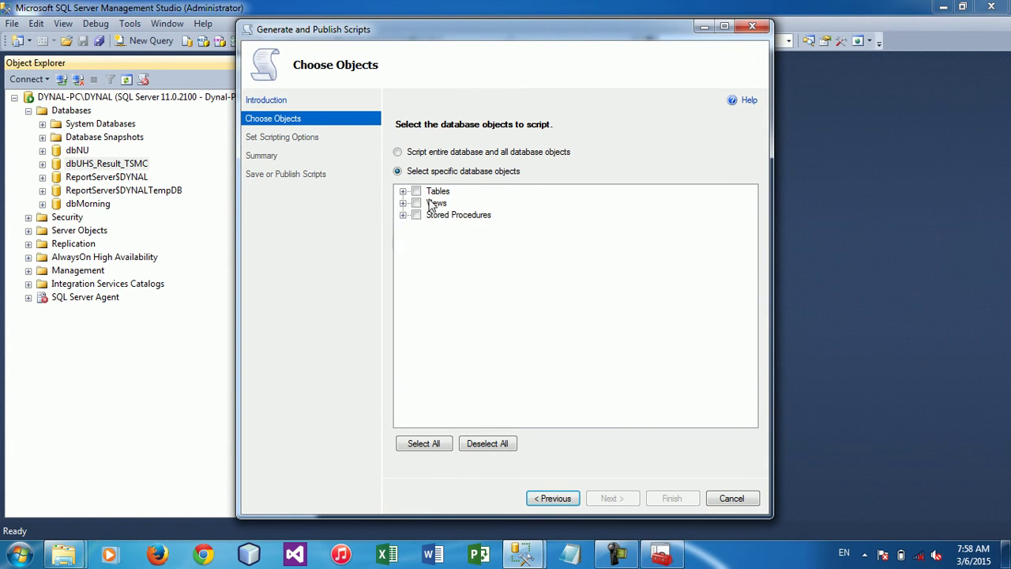
click(416, 191)
click(427, 215)
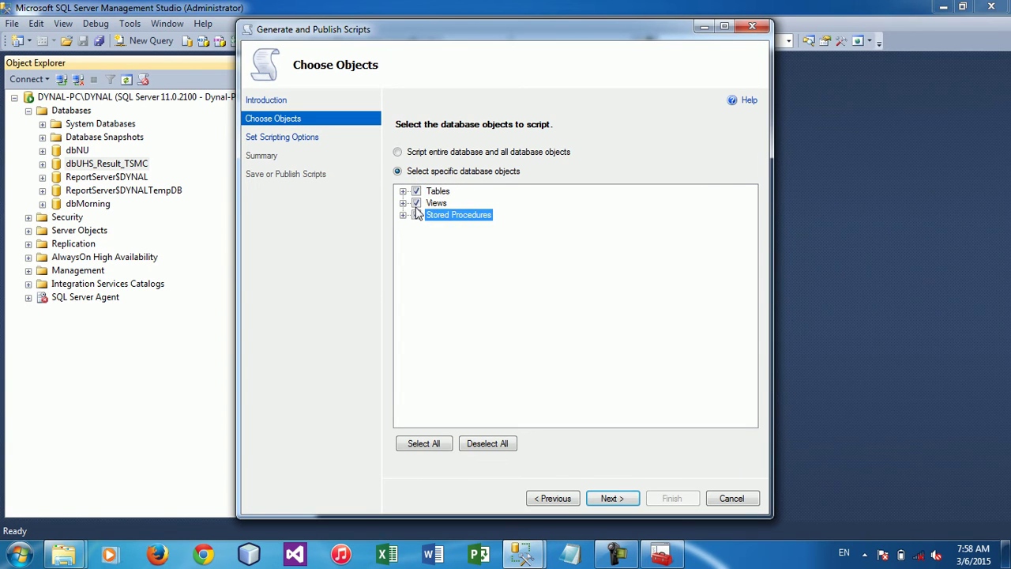
click(404, 154)
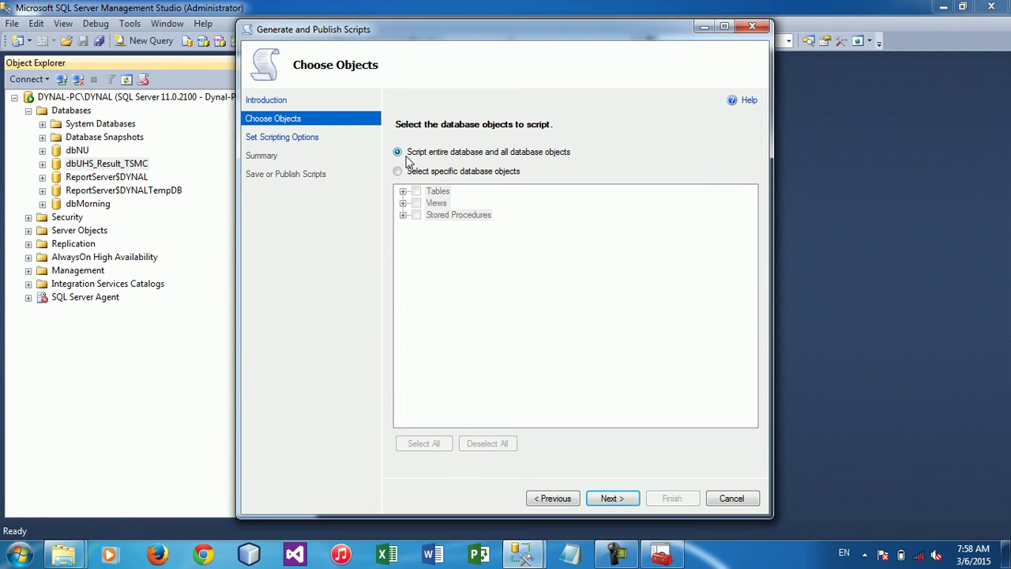
click(624, 496)
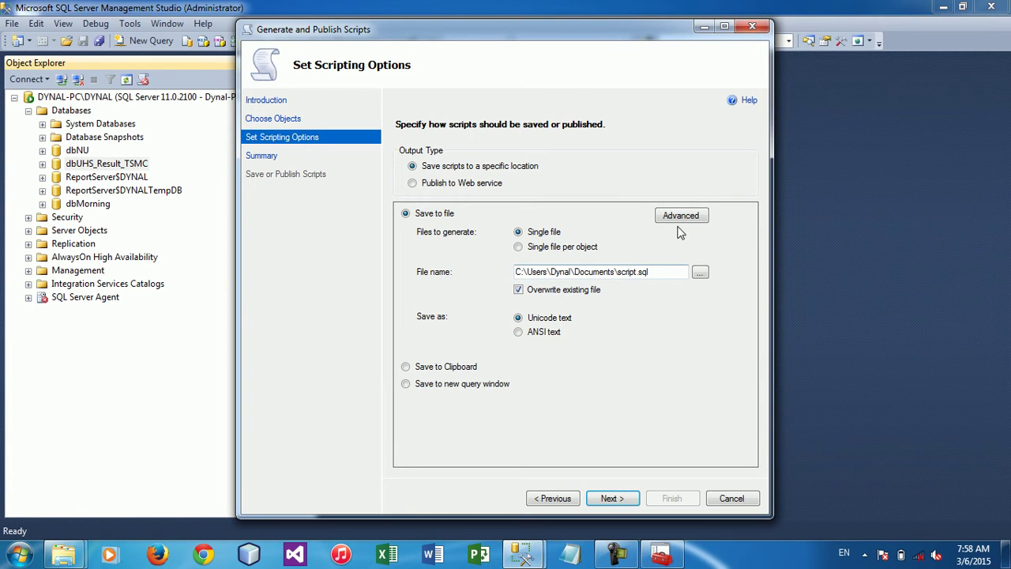
Check the script.sql output path and open an enlarged Advanced Scripting Options dialog
click(670, 274)
click(675, 219)
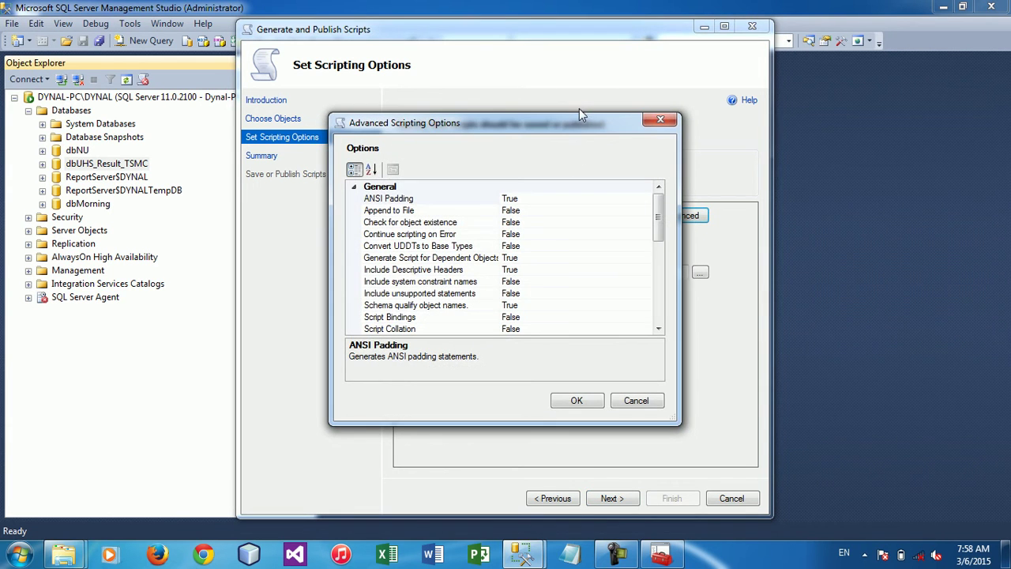
drag(568, 115, 568, 10)
drag(467, 427, 460, 536)
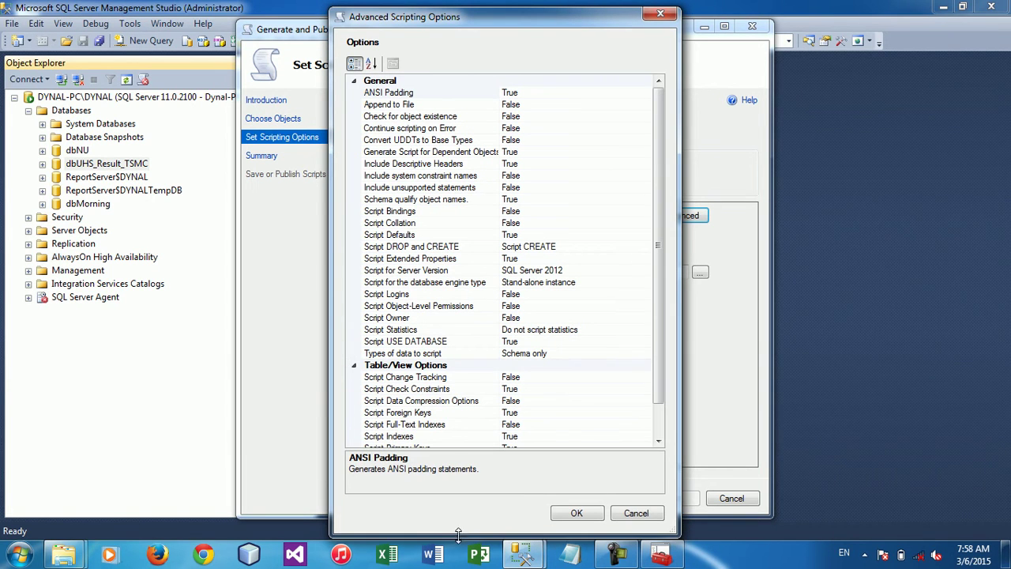
Set 'Types of data to script' to 'Schema and data'
click(603, 354)
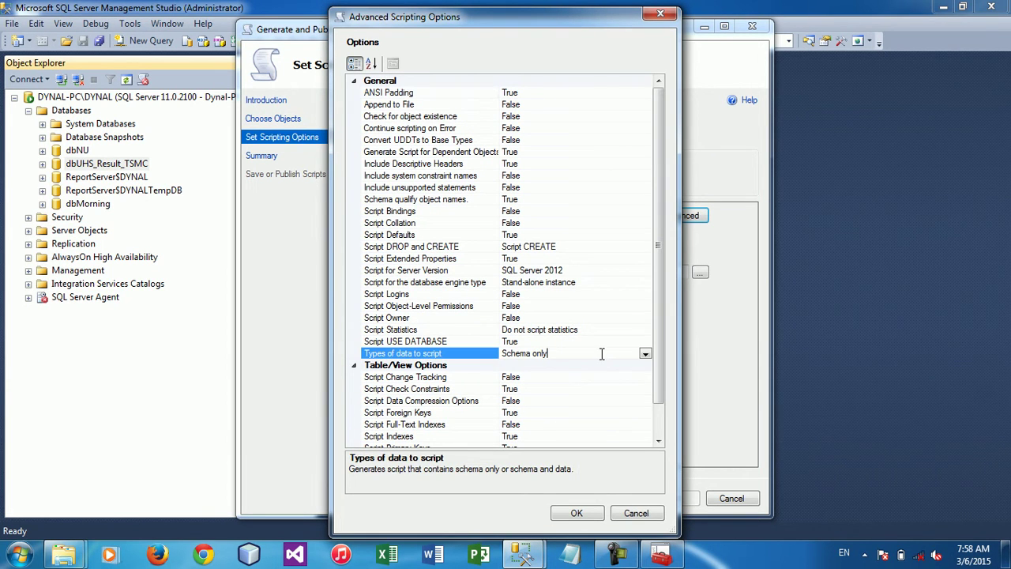
click(645, 354)
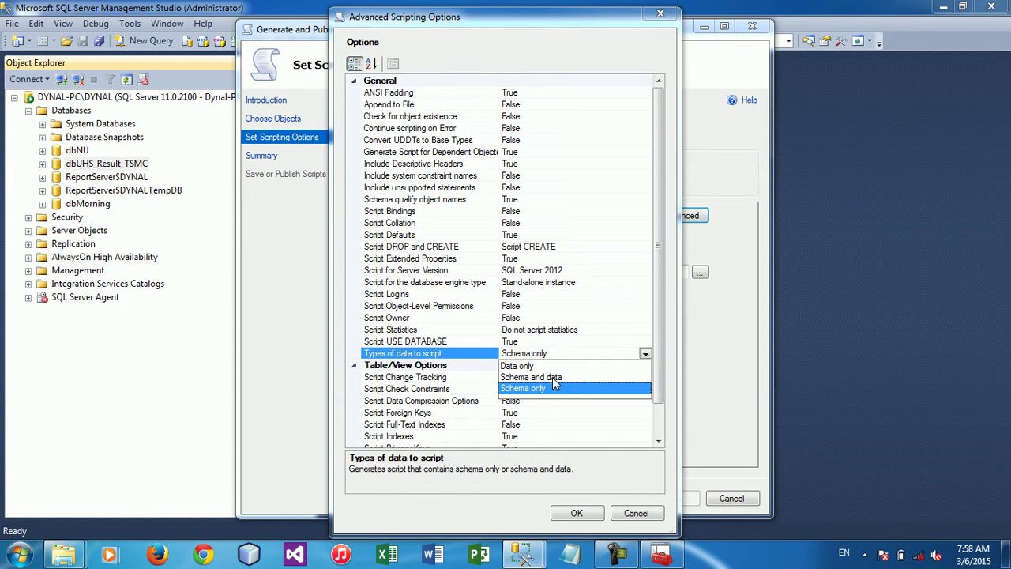
click(552, 377)
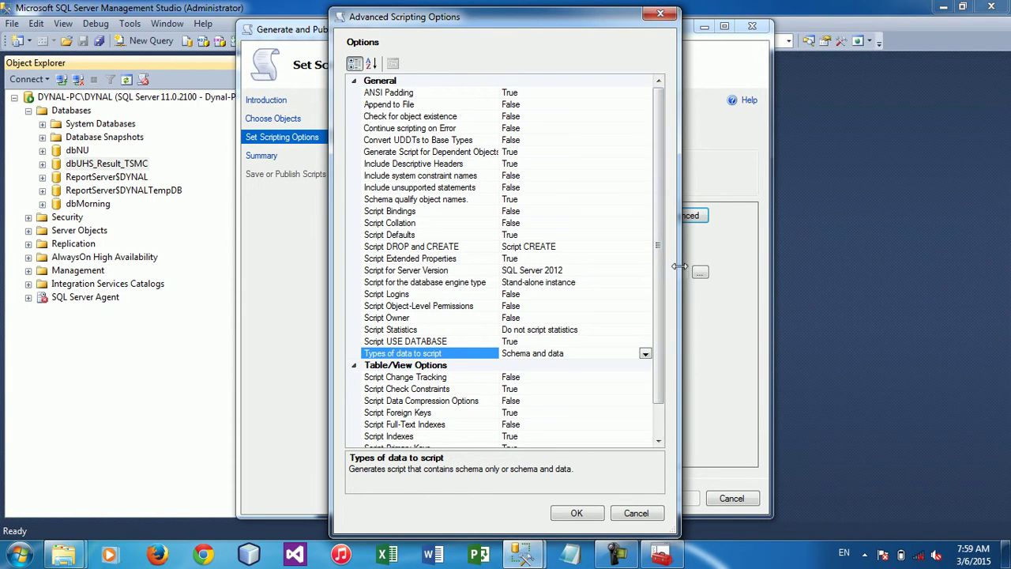
mouse_move(556, 9)
mouse_down()
mouse_move(548, 200)
mouse_move(568, 11)
mouse_up()
drag(681, 125, 683, 188)
click(668, 182)
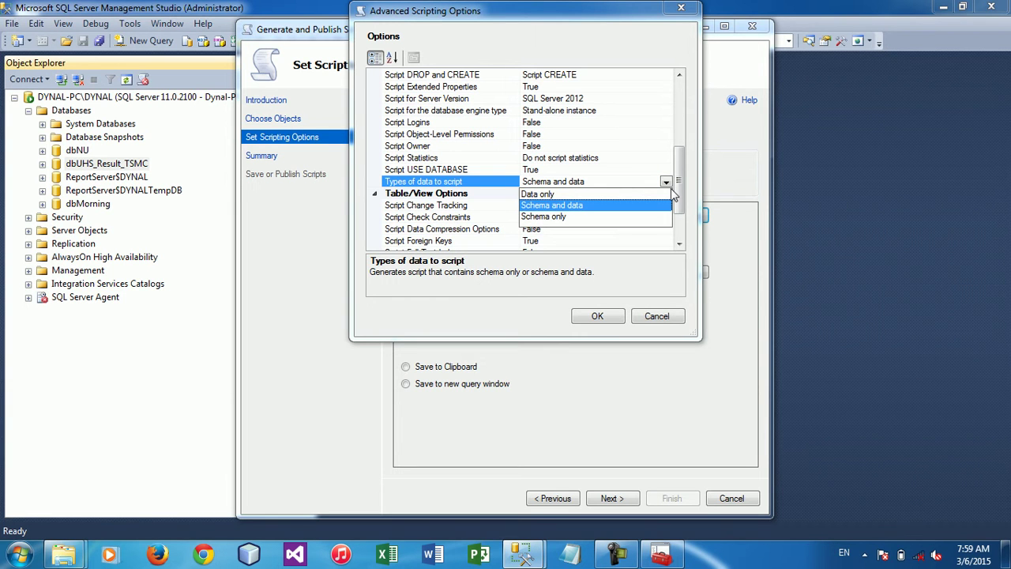
key(super+plus)
click(552, 179)
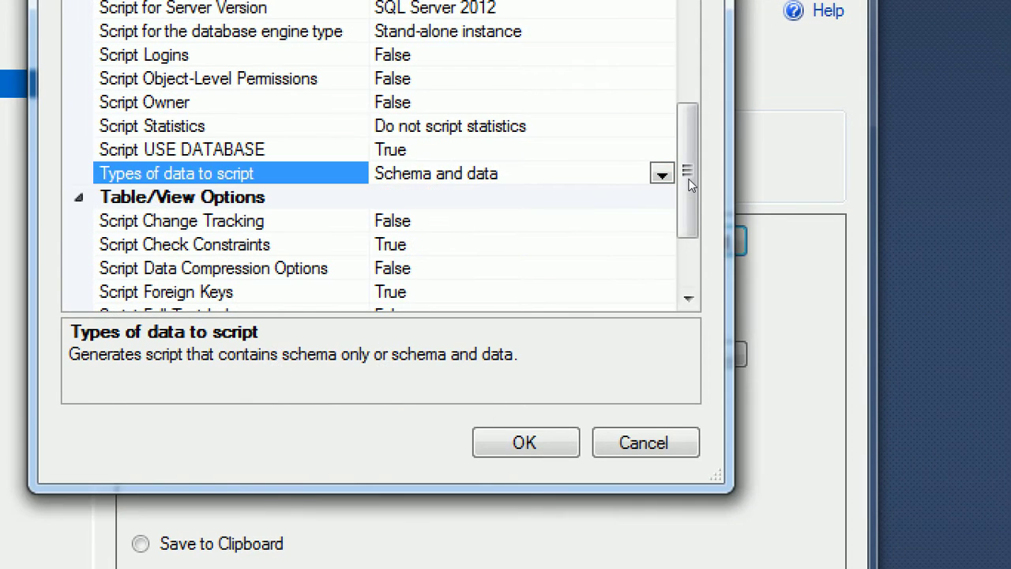
Confirm 'Types of data to script' remains 'Schema and data' and accept the advanced options
click(663, 175)
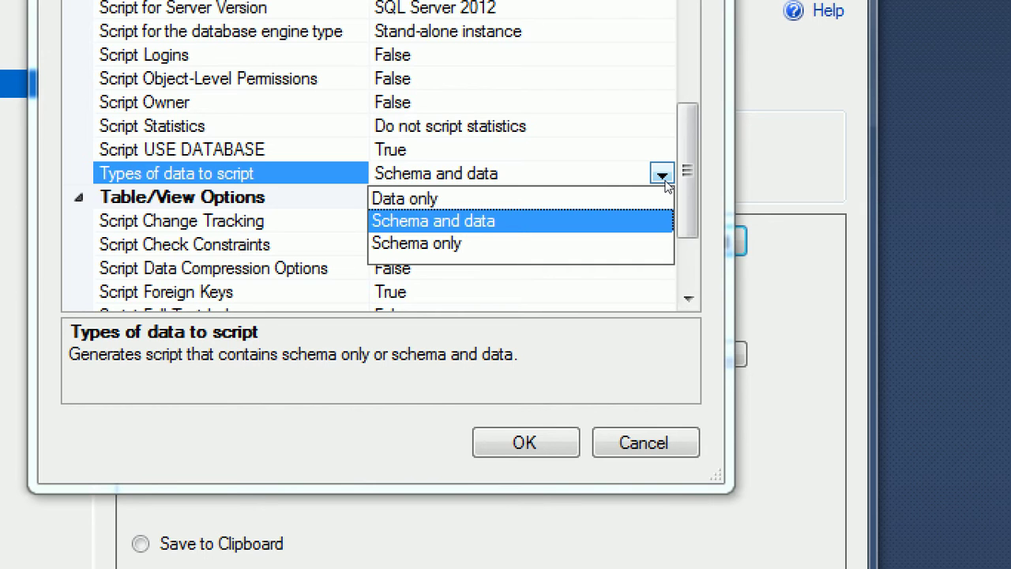
click(666, 183)
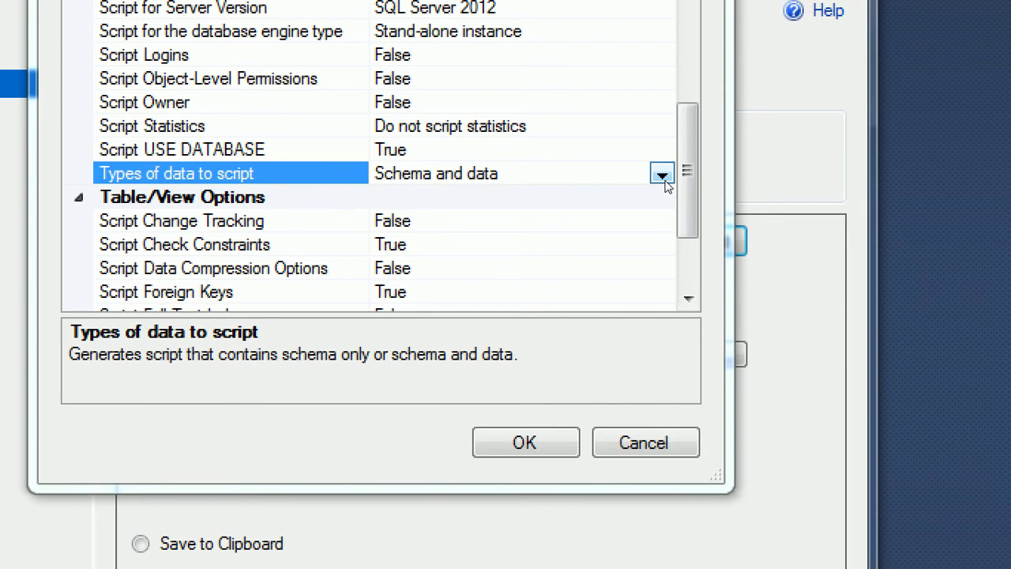
click(662, 176)
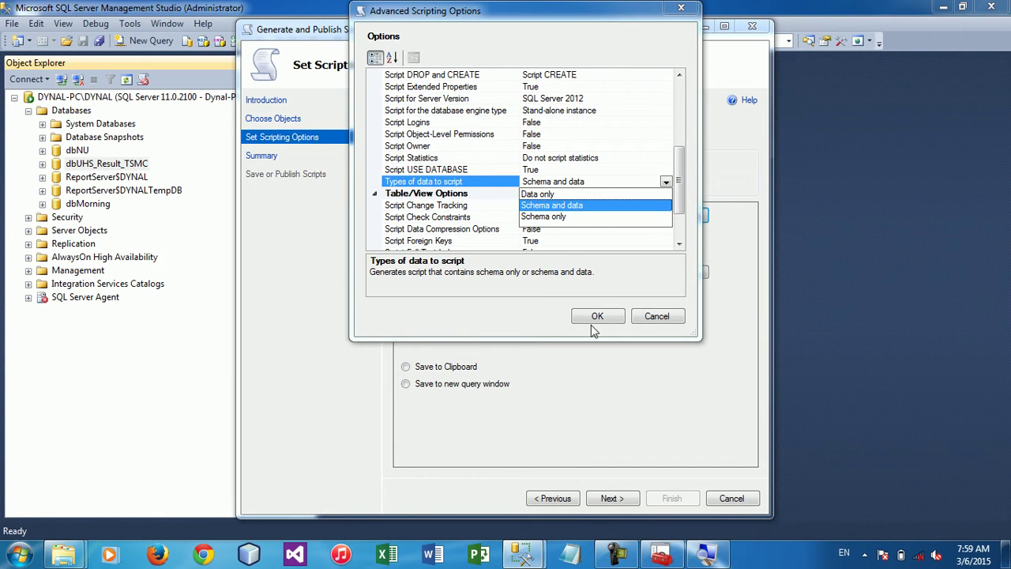
click(518, 469)
click(596, 316)
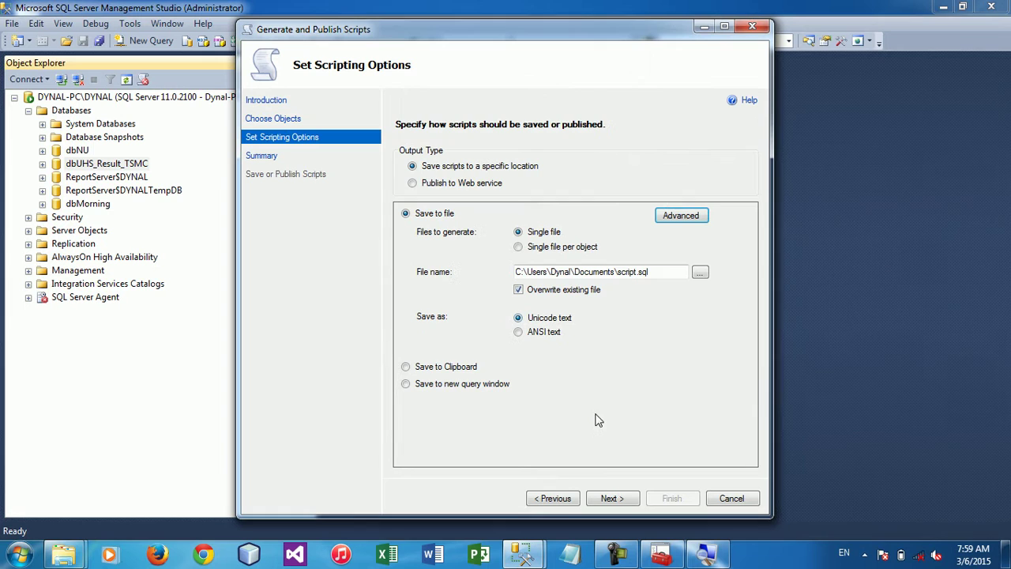
Generate the dbUHS_Result_TSMC script, review the failed dbo.V_Combine entry, and finish the wizard
click(609, 500)
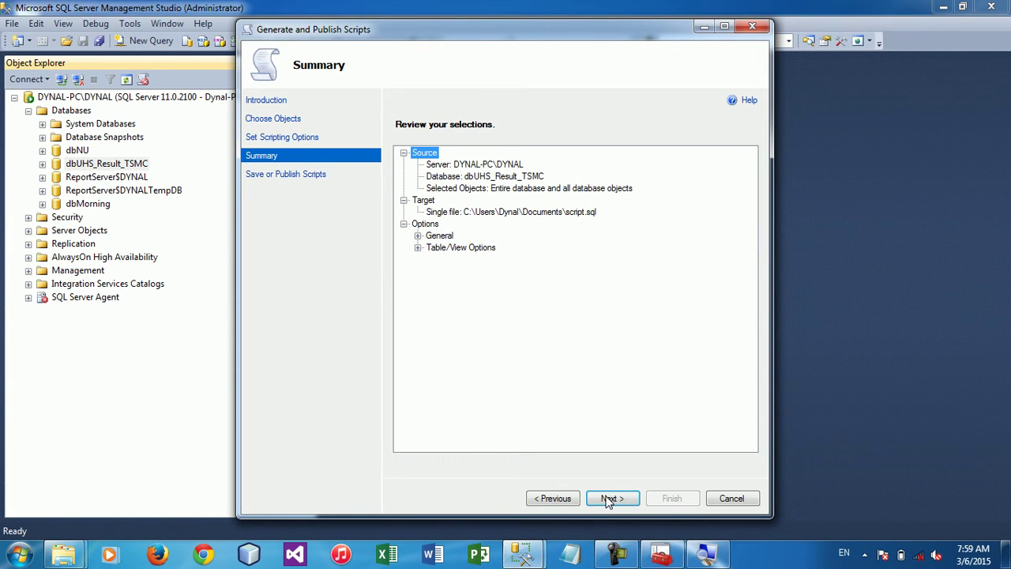
click(608, 499)
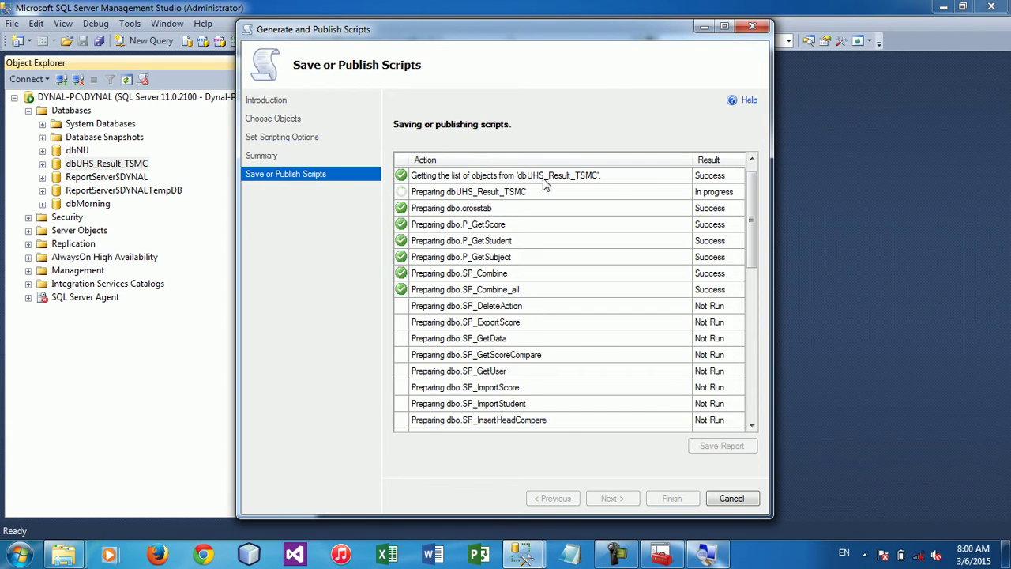
drag(751, 367, 753, 405)
click(625, 320)
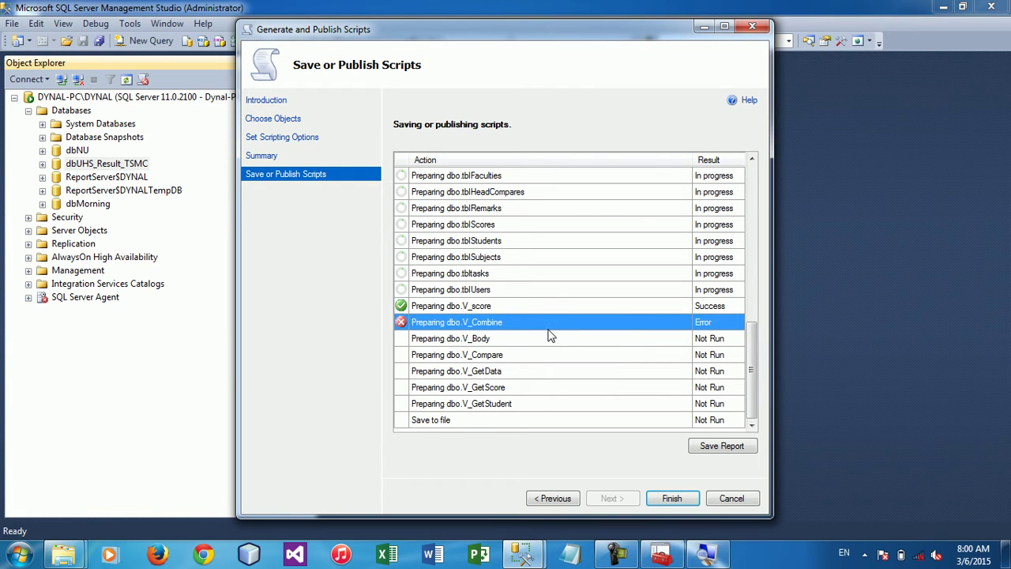
click(675, 499)
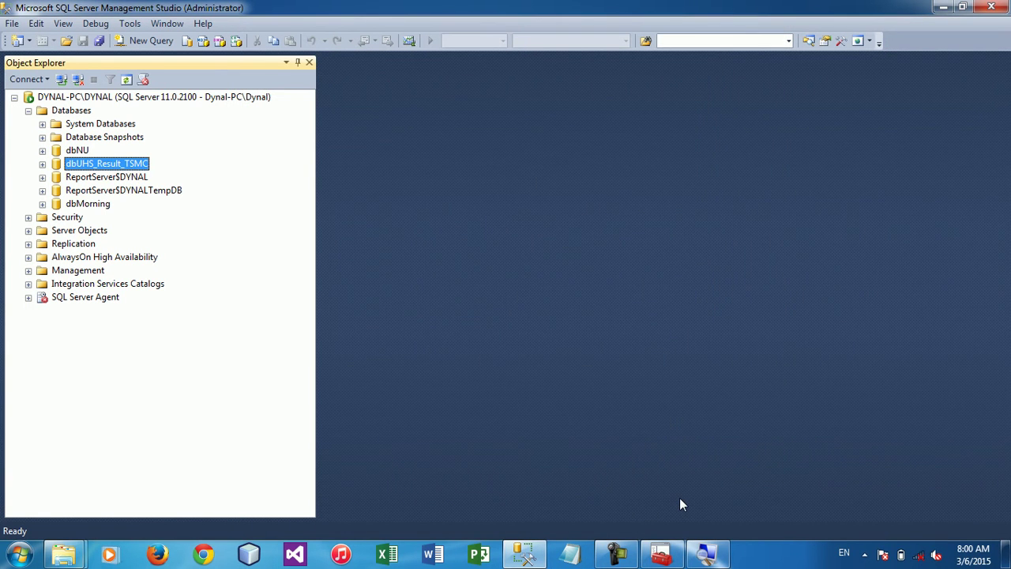
Locate script.sql in the Documents library and open it in Management Studio
mouse_move(63, 555)
click(115, 461)
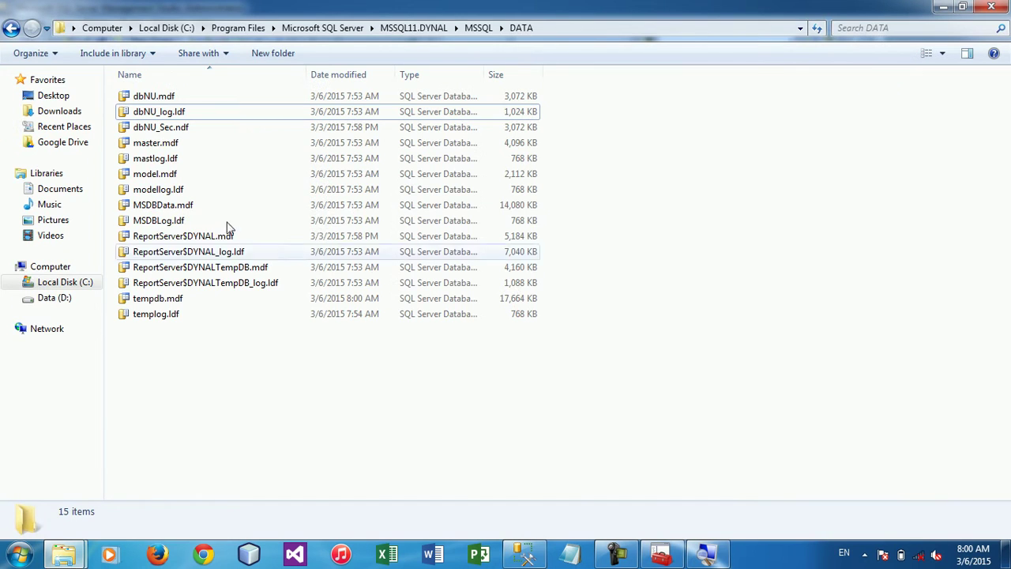
click(70, 190)
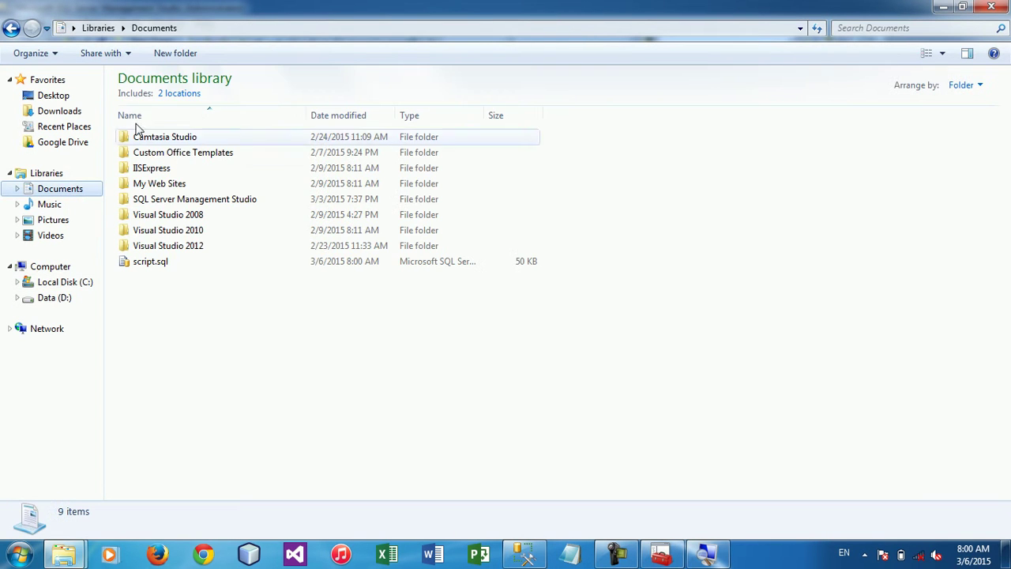
double_click(181, 264)
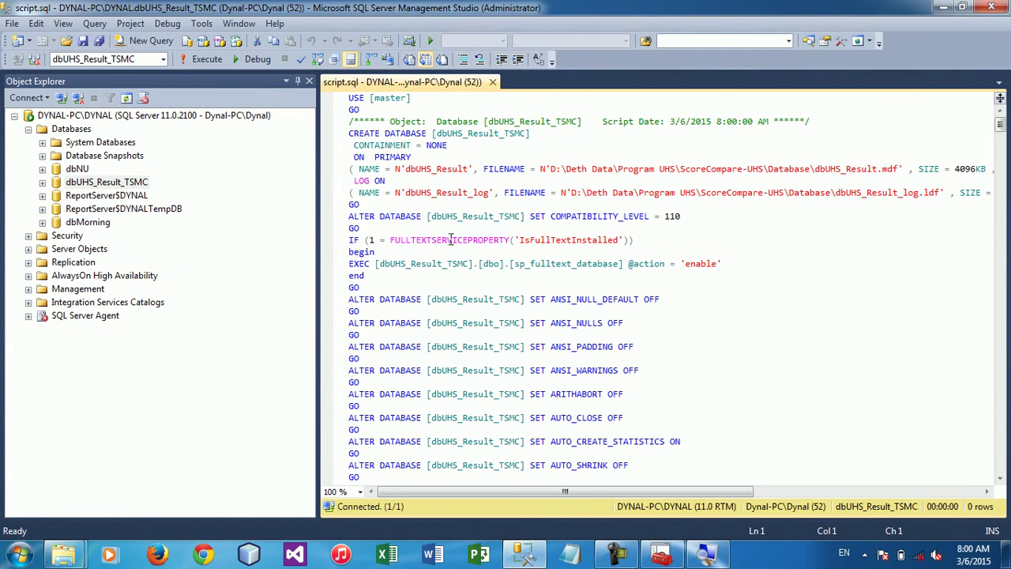
Review the script's data file path and CREATE DATABASE [dbUHS_Result_TSMC] lines
click(459, 250)
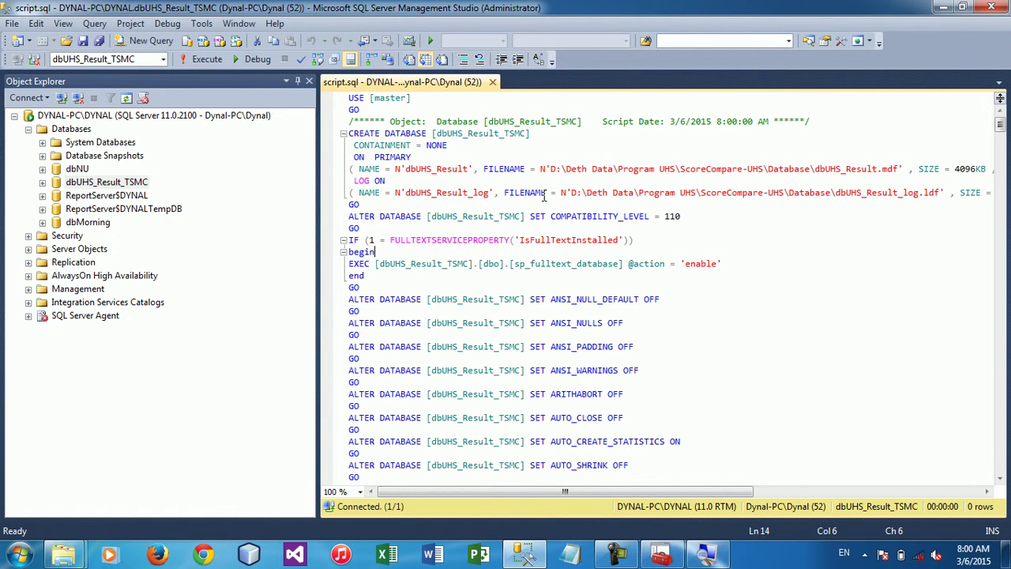
click(564, 172)
click(601, 131)
Check the two dbMorning files on the desktop, then close the script.sql tab
key(super+d)
drag(81, 253, 22, 353)
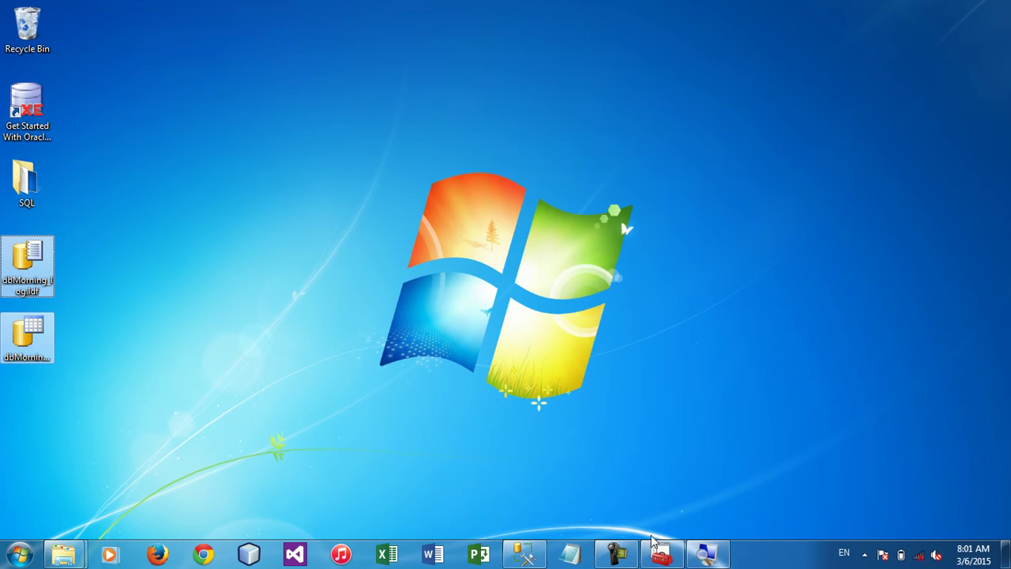
click(523, 554)
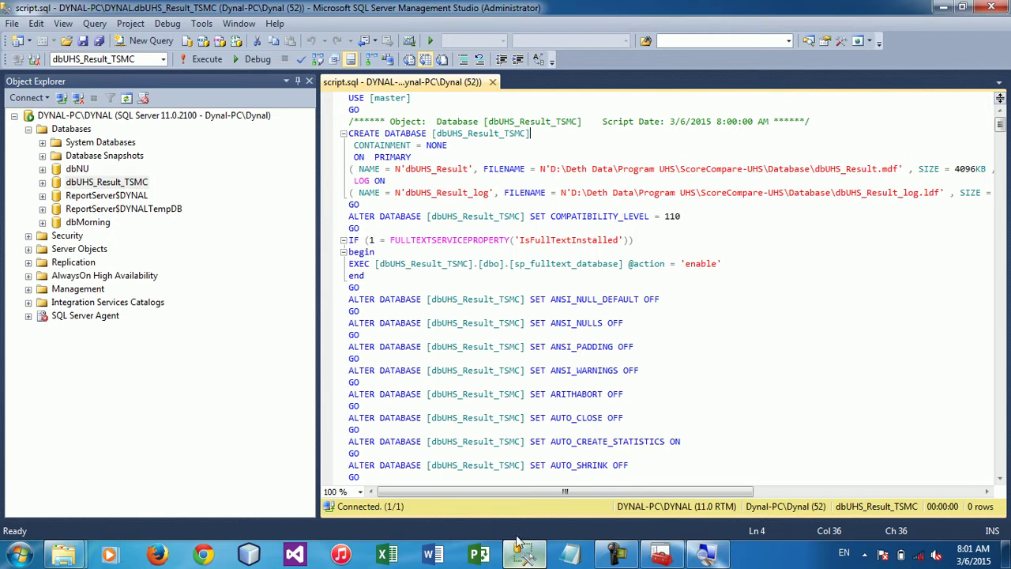
click(492, 83)
right_click(119, 164)
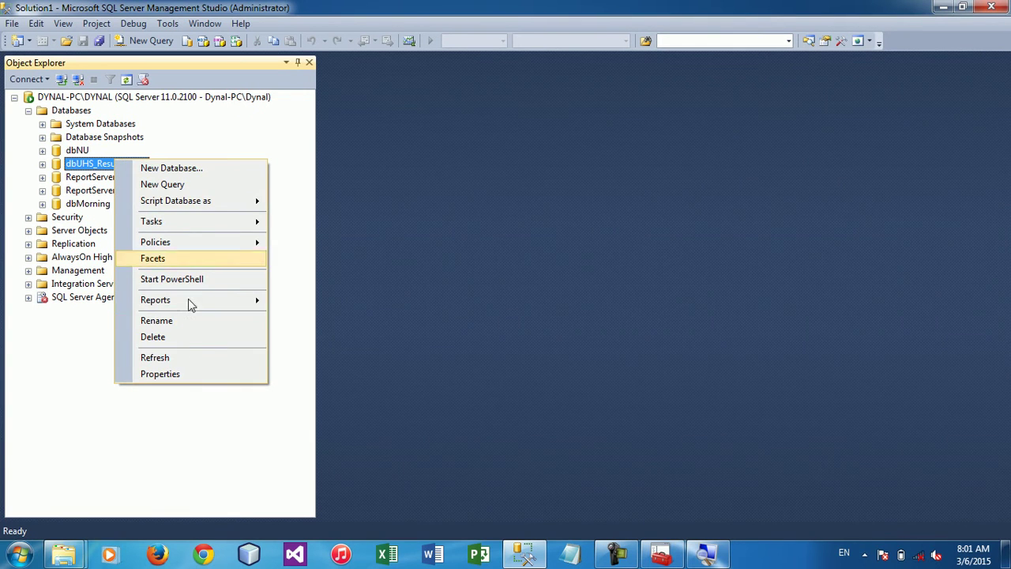
click(181, 373)
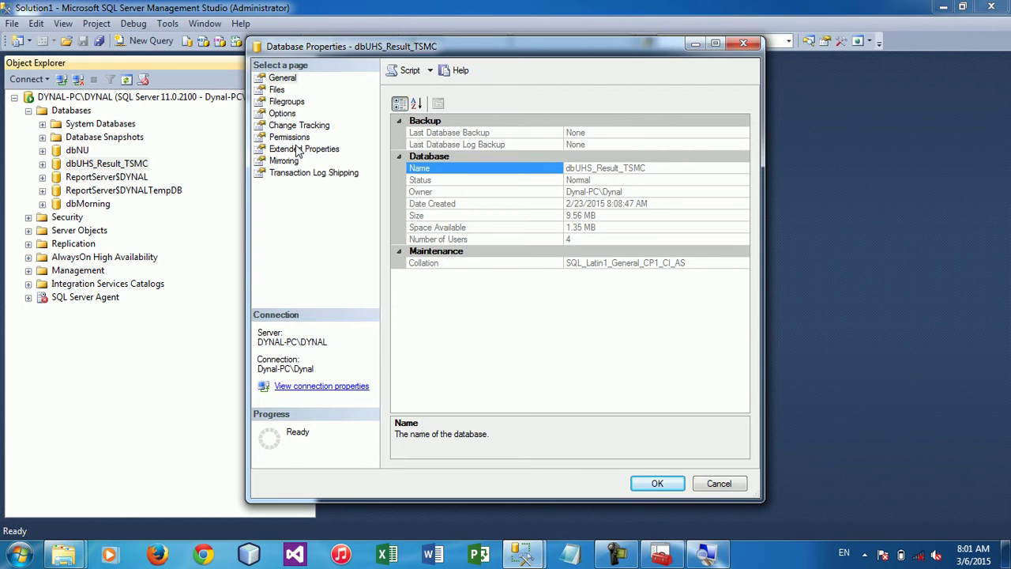
click(285, 102)
click(281, 115)
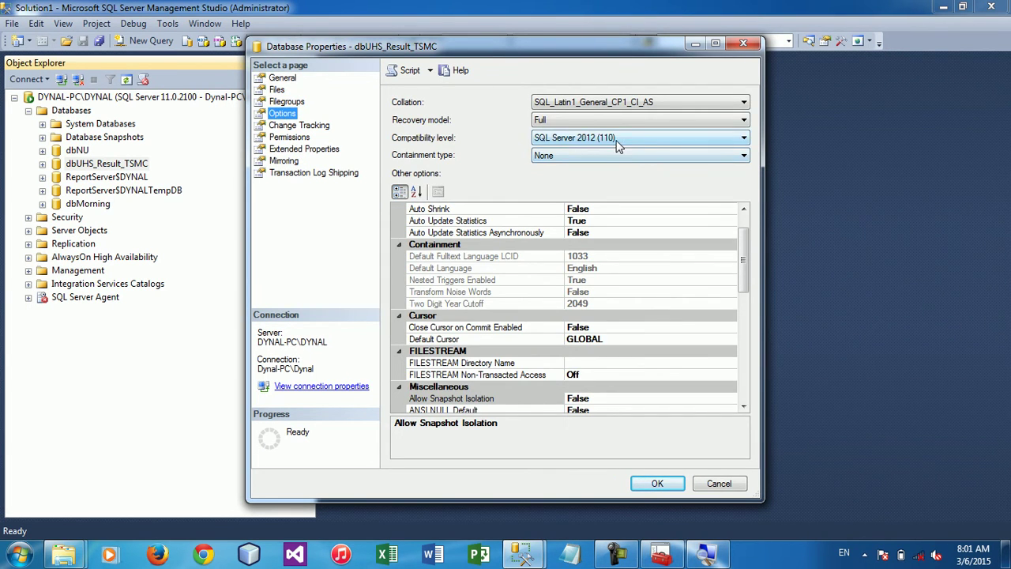
click(619, 141)
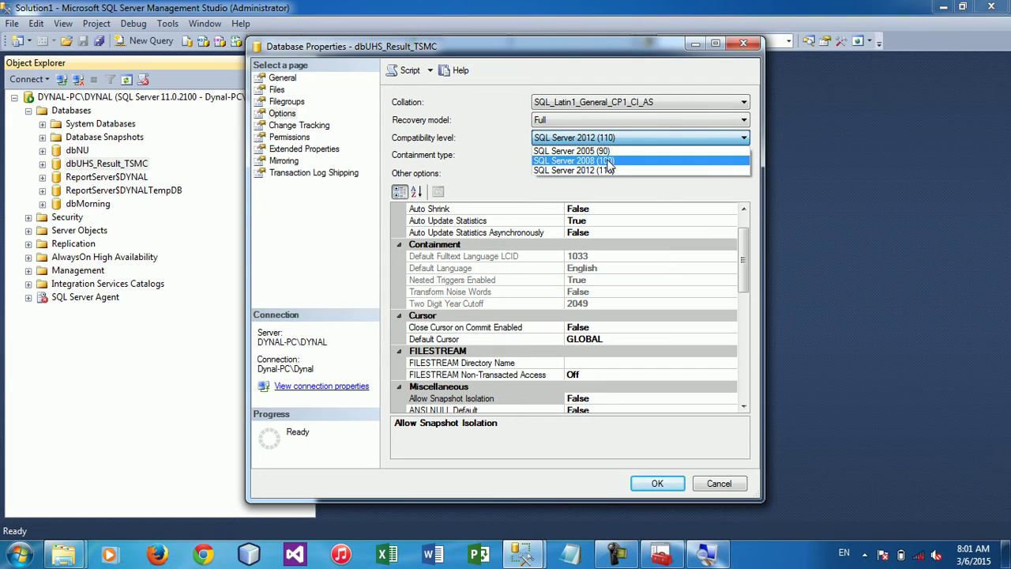
click(720, 484)
click(719, 484)
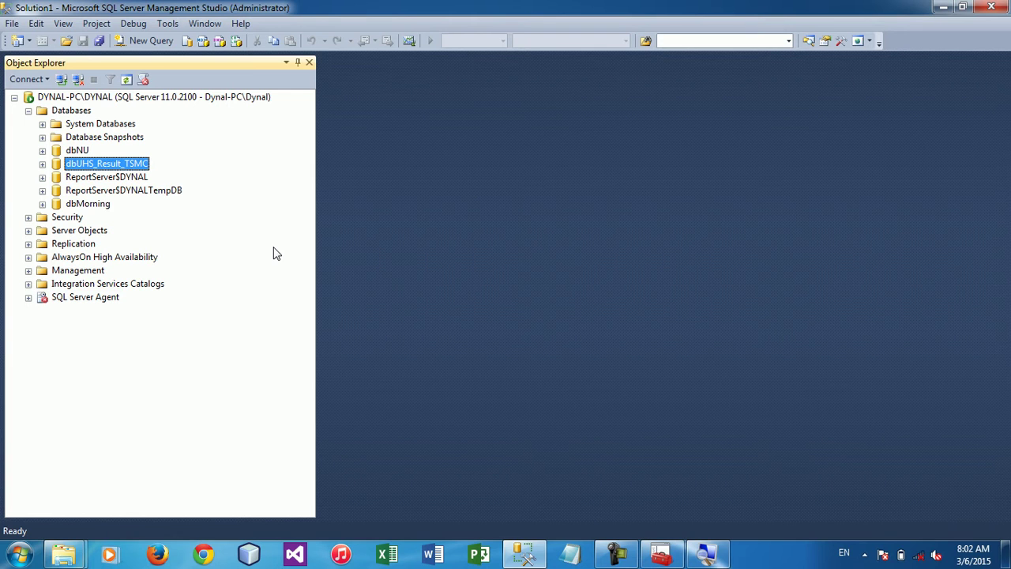
click(98, 298)
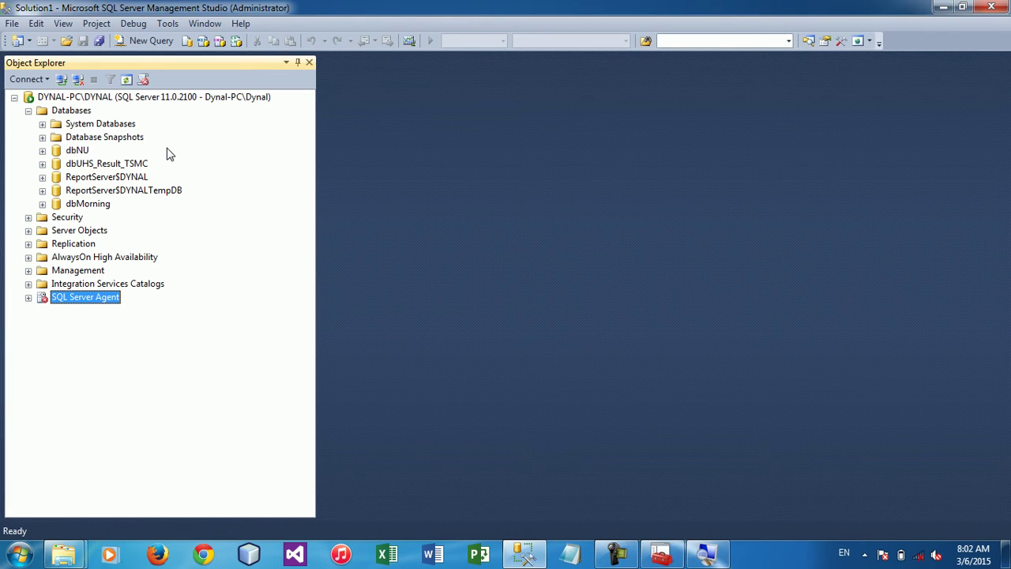
click(42, 204)
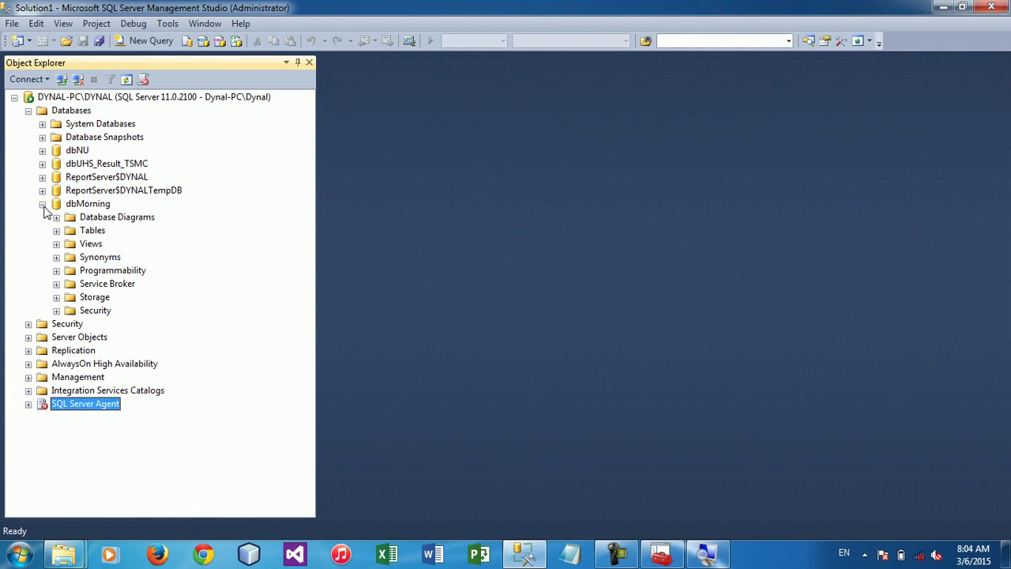
click(43, 205)
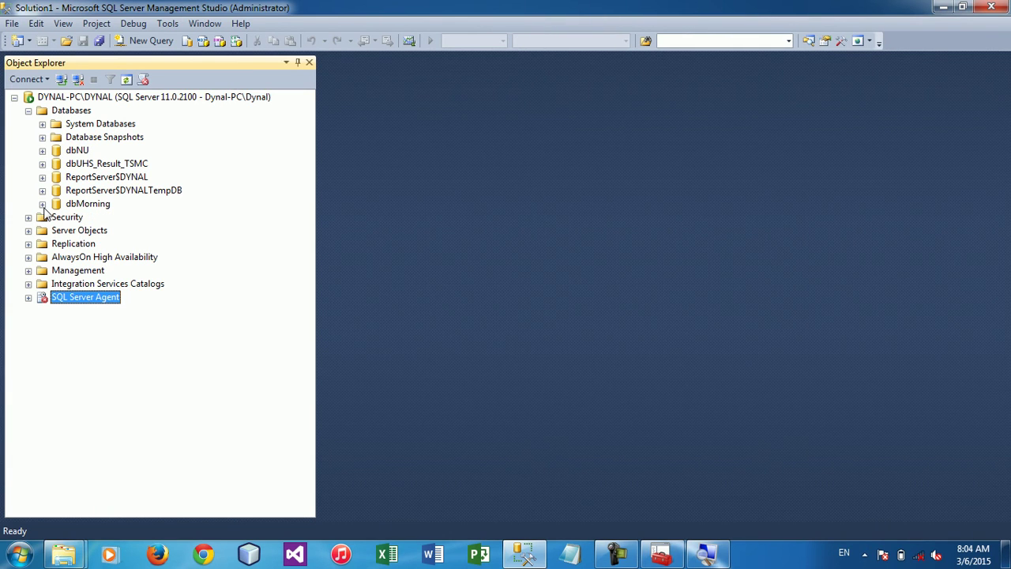